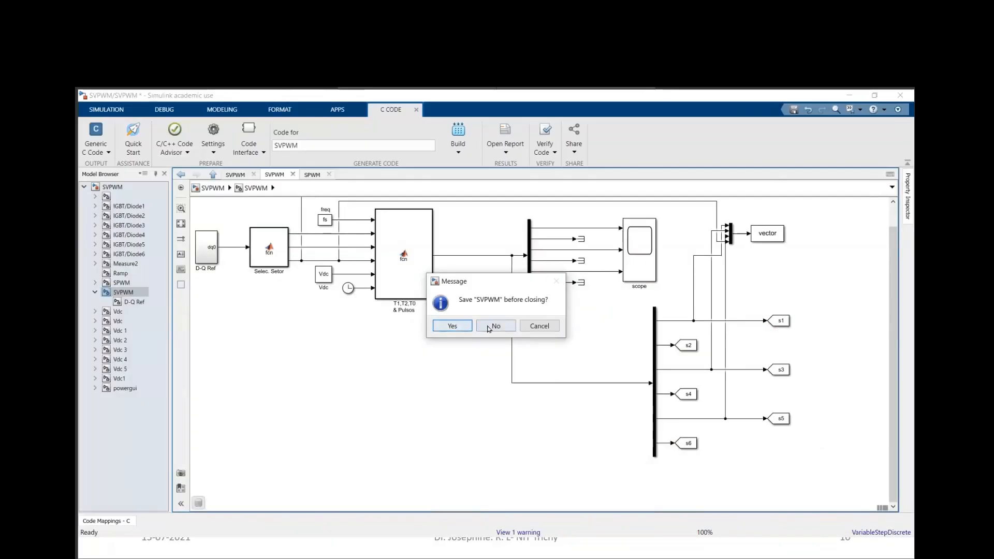
# Cancel closing the model, return to the top-level SVPWM diagram and hide the Property Inspector
pyautogui.click(539, 327)
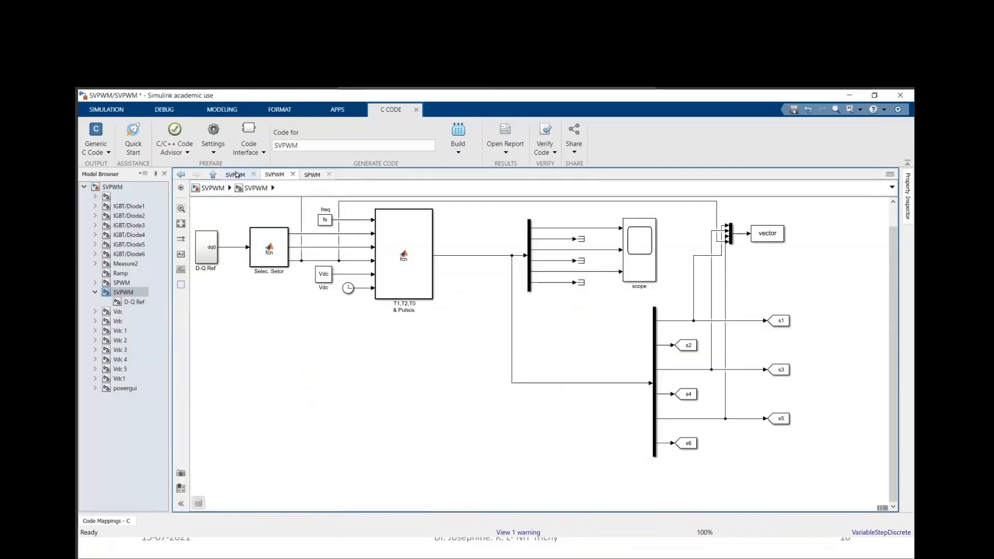
pyautogui.click(236, 174)
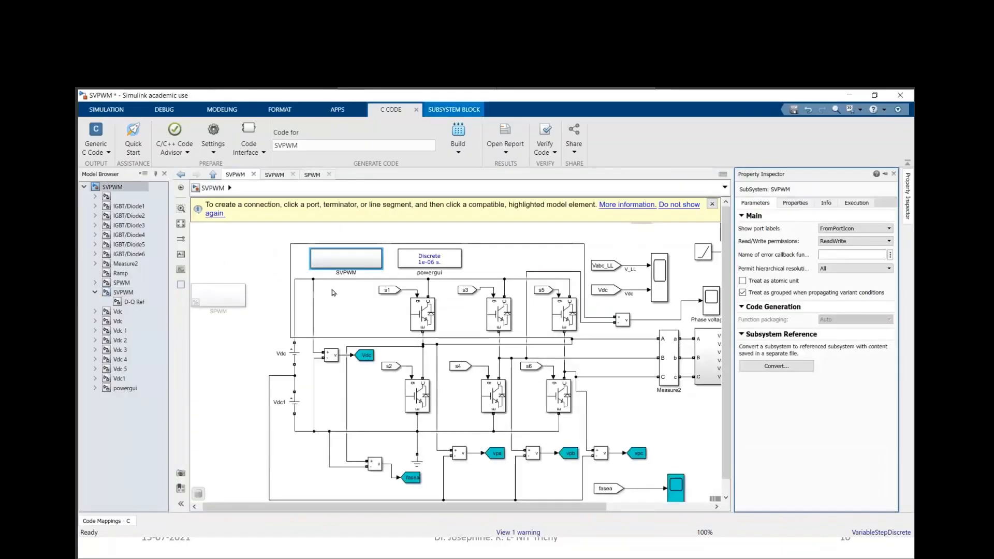
pyautogui.click(894, 174)
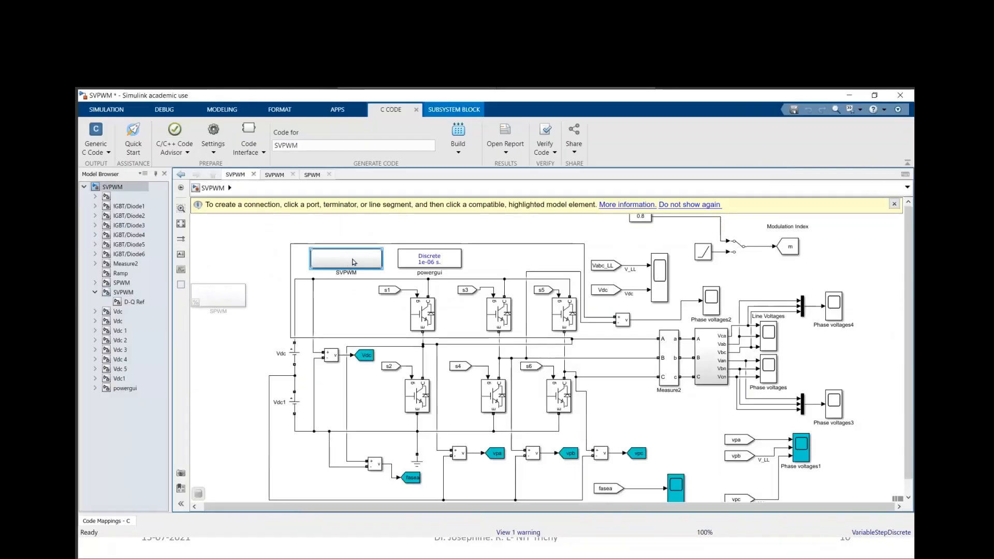
# Look inside the SPWM subsystem, return to the top-level diagram and uncomment that subsystem
pyautogui.doubleClick(228, 300)
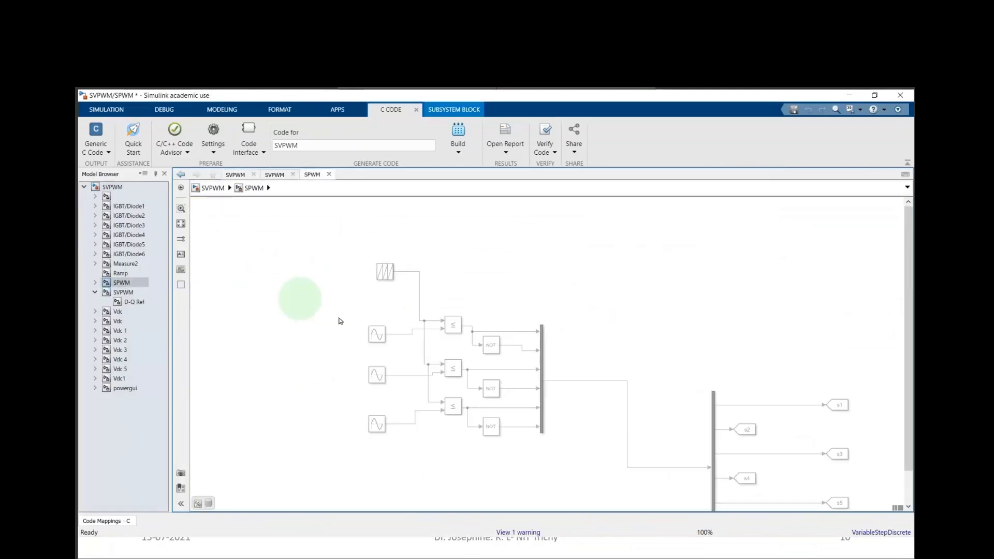
pyautogui.click(213, 188)
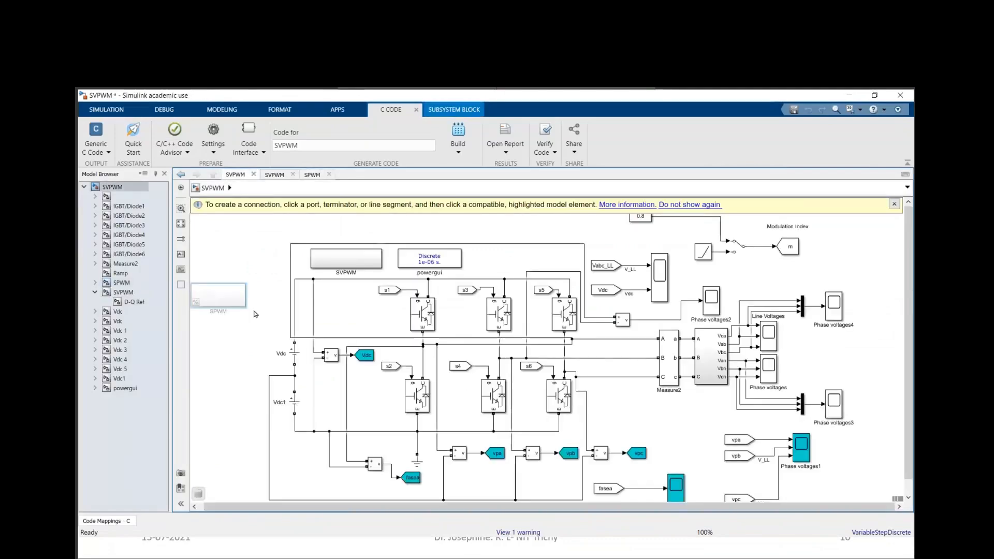
pyautogui.rightClick(236, 298)
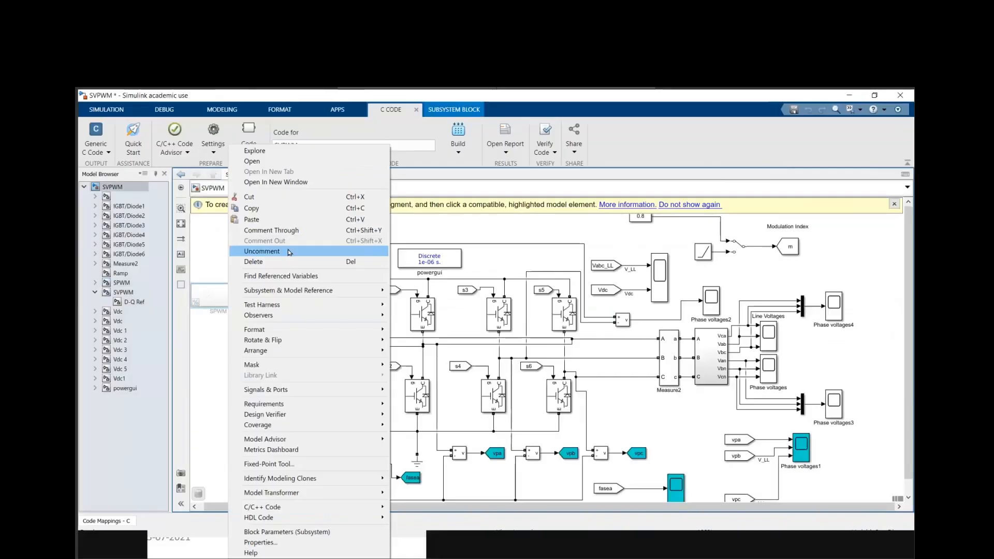
pyautogui.click(289, 251)
# Comment out the SVPWM subsystem in the top-level diagram
pyautogui.click(348, 264)
pyautogui.rightClick(348, 266)
pyautogui.press('Up')
pyautogui.press('Up')
pyautogui.press('Up')
pyautogui.press('Up')
pyautogui.press('Up')
pyautogui.press('Return')
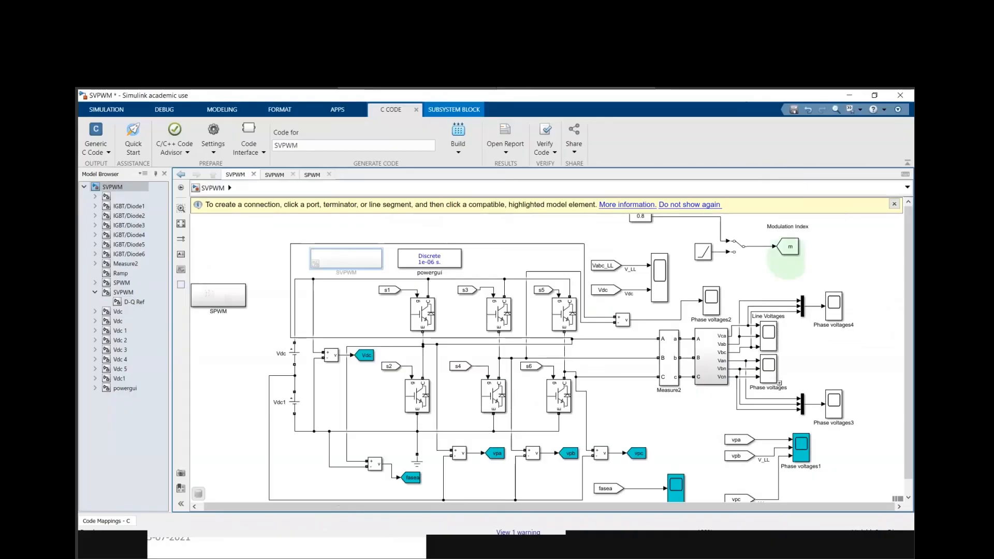
# Open the SPWM subsystem and examine its carrier, three sine wave sources and the s1 and s2 Goto blocks
pyautogui.doubleClick(210, 298)
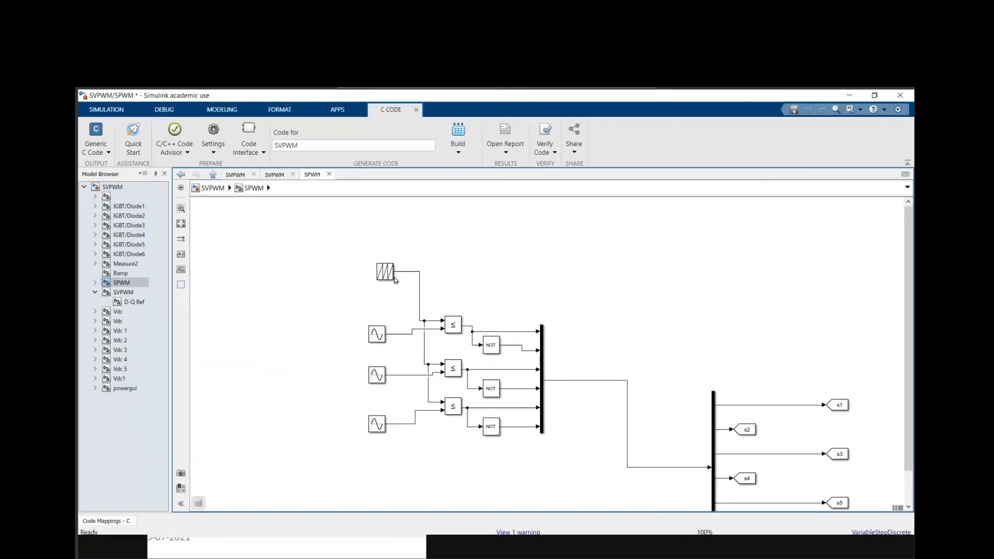
pyautogui.click(383, 331)
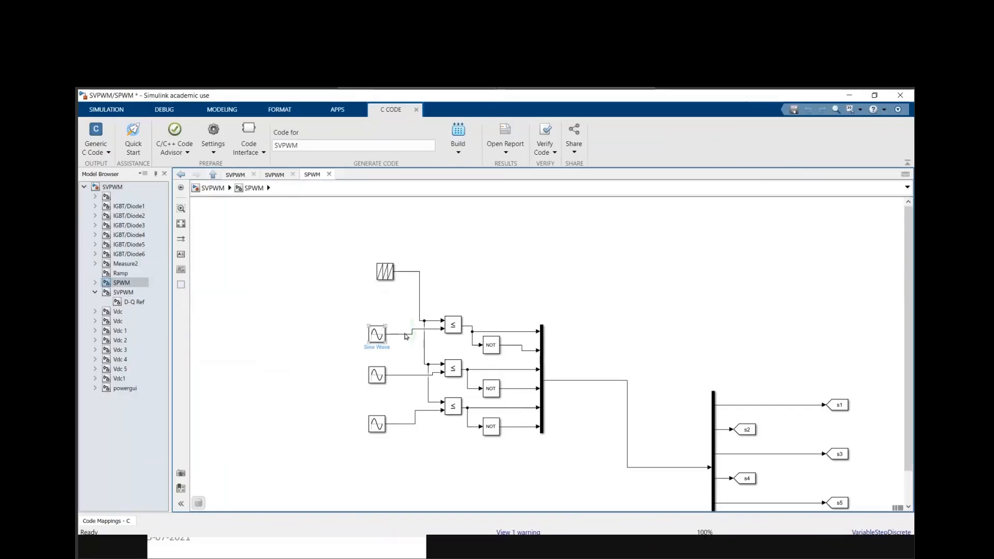
pyautogui.click(431, 290)
pyautogui.click(747, 430)
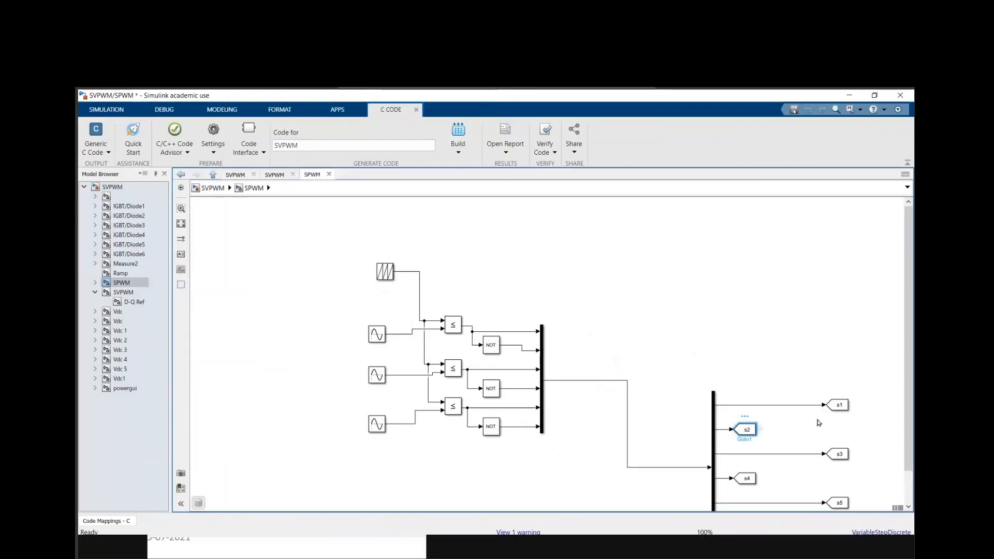
pyautogui.click(846, 406)
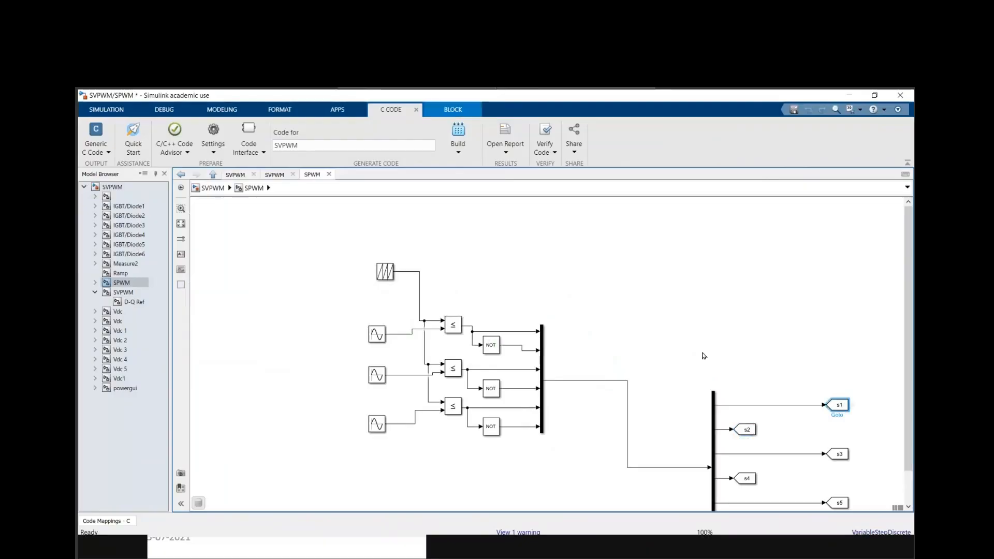
pyautogui.click(382, 334)
pyautogui.click(380, 376)
pyautogui.click(379, 425)
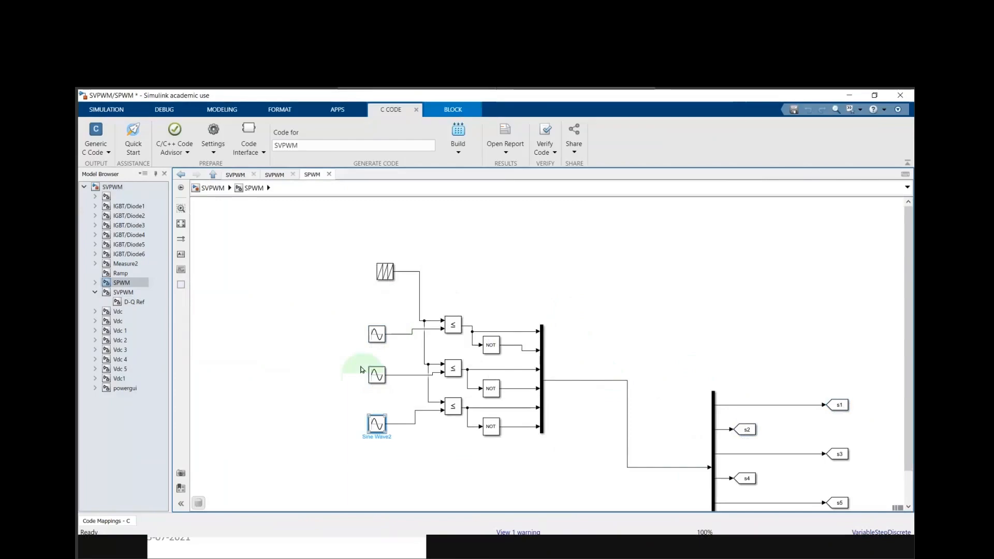
# Review the amplitude, frequency and phase parameters of the first Sine Wave block in the SPWM subsystem
pyautogui.doubleClick(377, 334)
pyautogui.click(405, 389)
pyautogui.write('m')
pyautogui.scroll(-2, 417, 430)
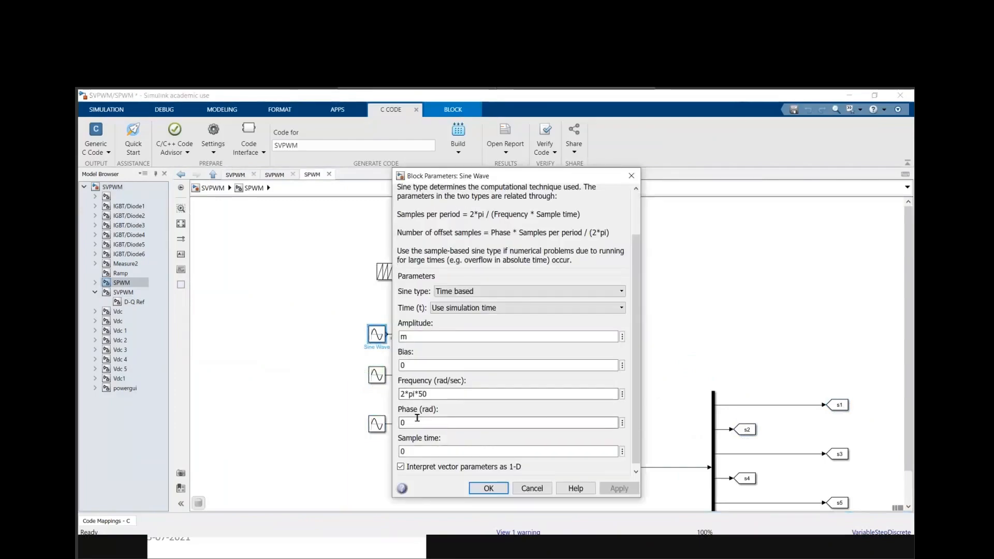
pyautogui.click(488, 488)
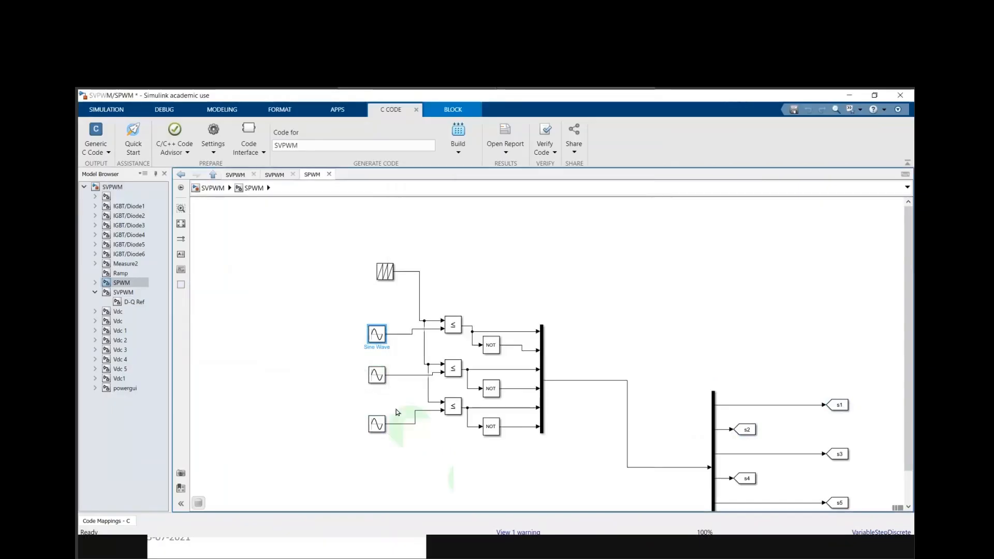
# Review the amplitude, frequency and phase parameters of the second and third Sine Wave blocks
pyautogui.doubleClick(386, 381)
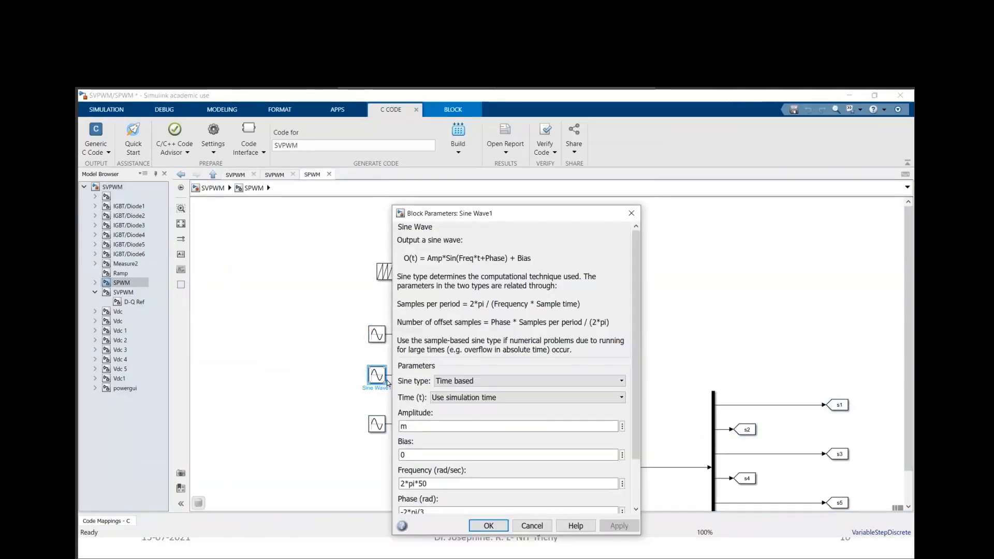
pyautogui.scroll(-2, 513, 394)
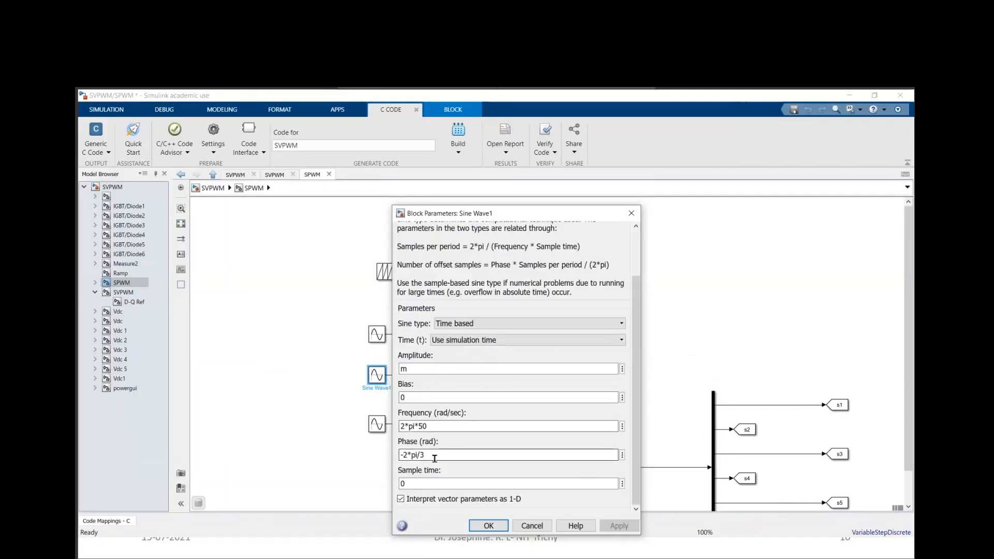
pyautogui.click(488, 525)
pyautogui.doubleClick(377, 424)
pyautogui.scroll(-1, 435, 402)
pyautogui.scroll(-1, 440, 483)
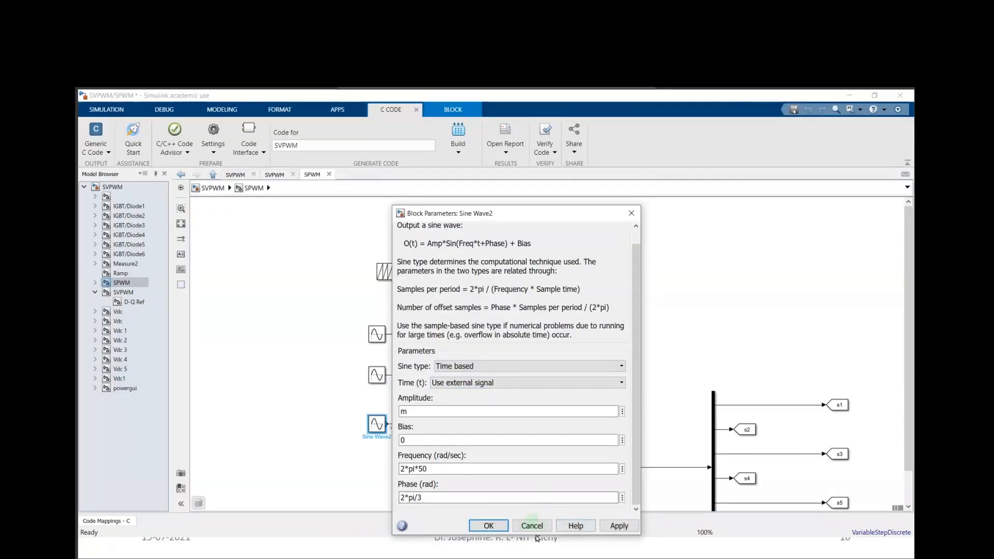
pyautogui.click(488, 525)
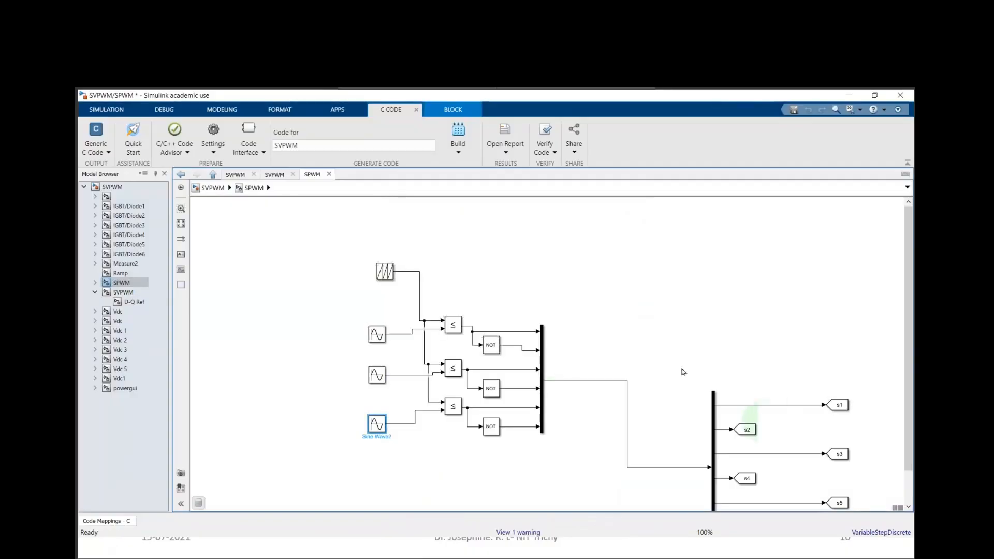
# Return to the top-level diagram and reopen the SPWM subsystem to look at its first sine source again
pyautogui.click(214, 177)
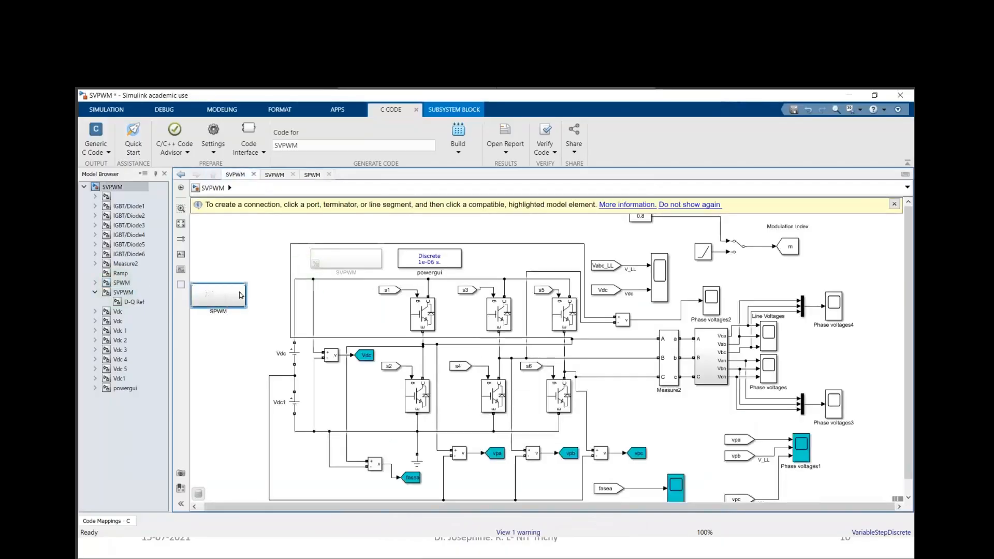
pyautogui.doubleClick(241, 295)
pyautogui.click(378, 337)
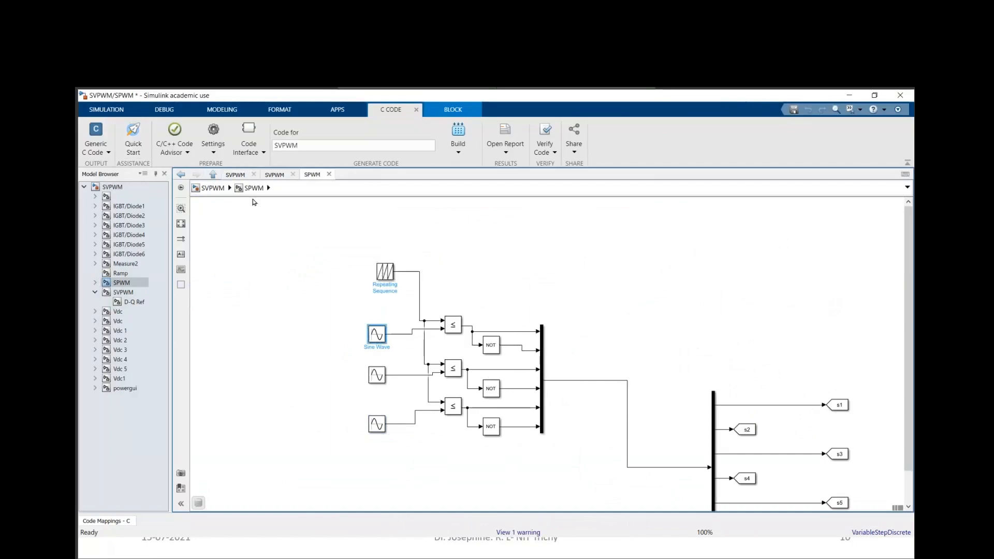
# Examine the D-Q Ref subsystem inside the SVPWM subsystem and return to the top-level diagram
pyautogui.click(219, 189)
pyautogui.doubleClick(346, 259)
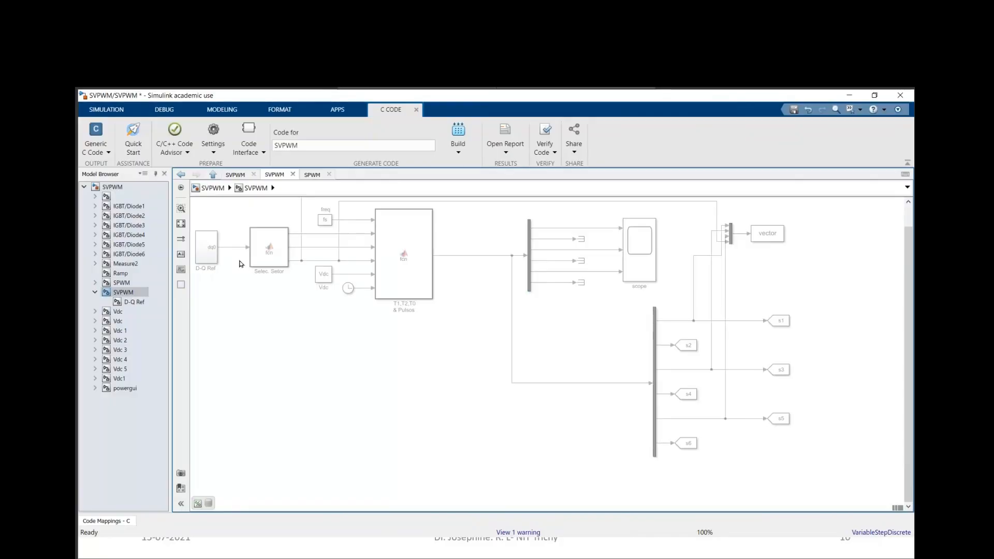
pyautogui.doubleClick(210, 262)
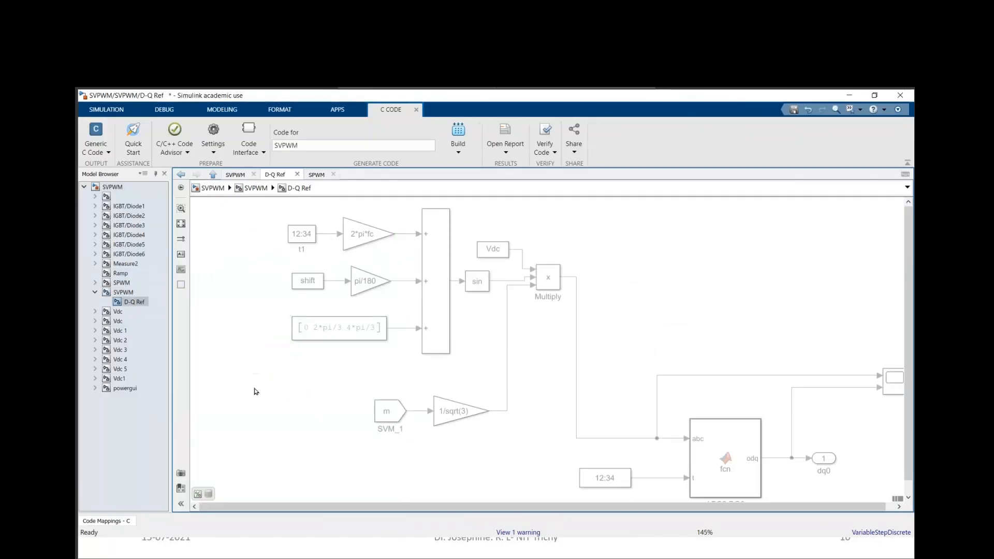
pyautogui.click(213, 175)
pyautogui.click(213, 175)
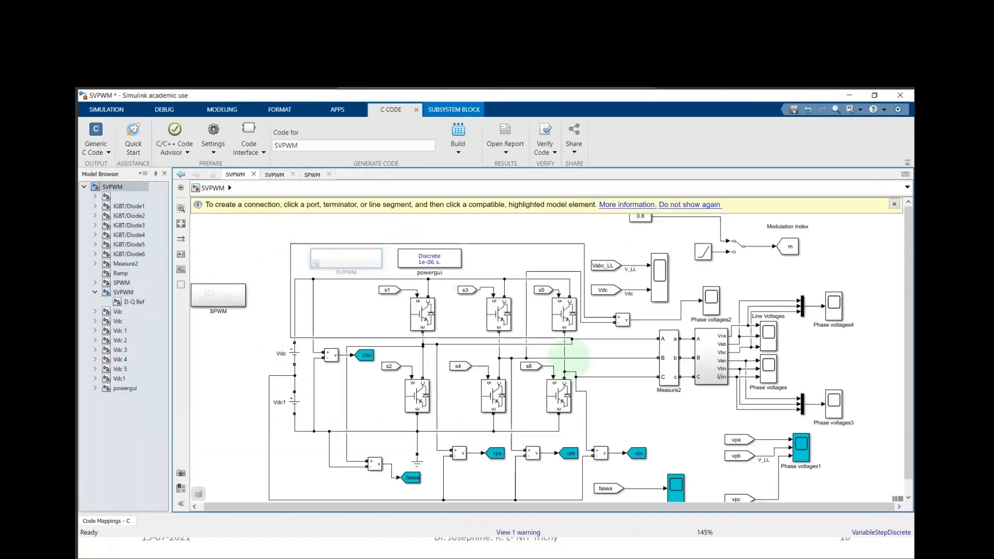
# Display the simulation controls and look at the Line Voltages and Phase voltages scopes
pyautogui.click(106, 109)
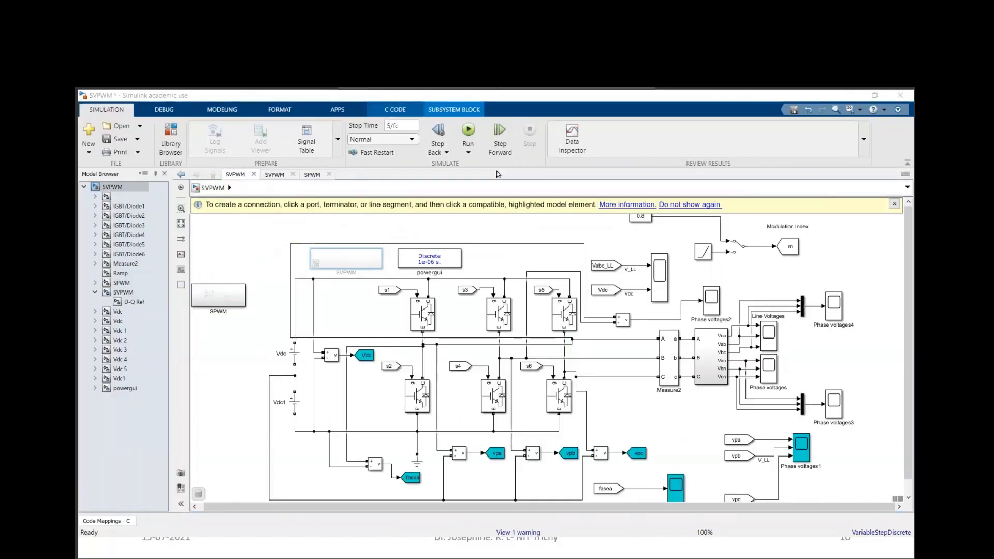
pyautogui.click(299, 315)
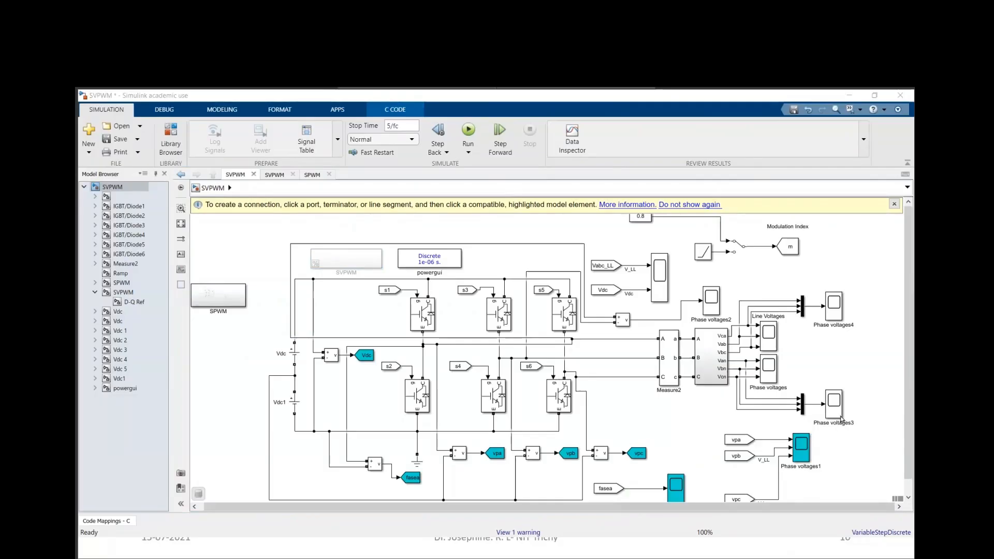
pyautogui.click(768, 342)
pyautogui.doubleClick(768, 343)
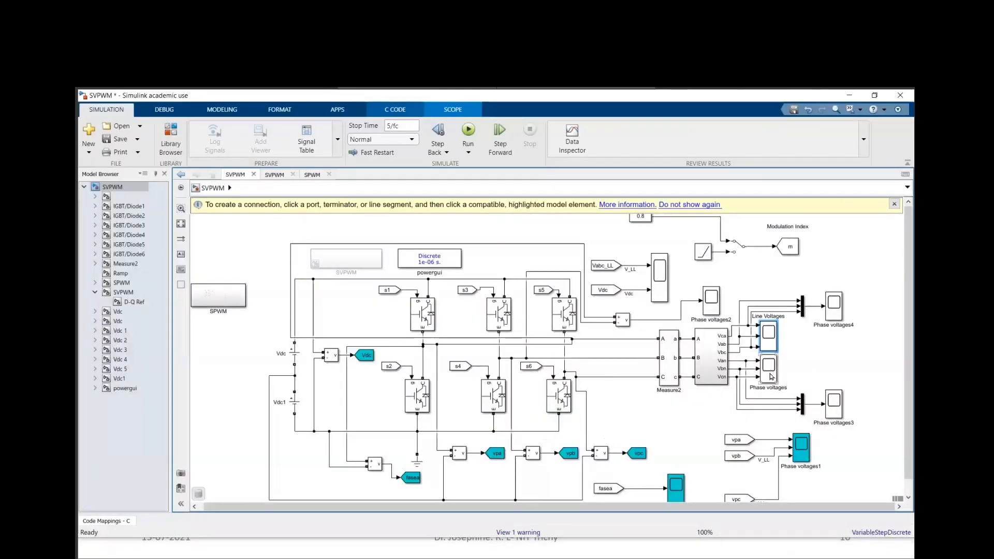
pyautogui.click(768, 365)
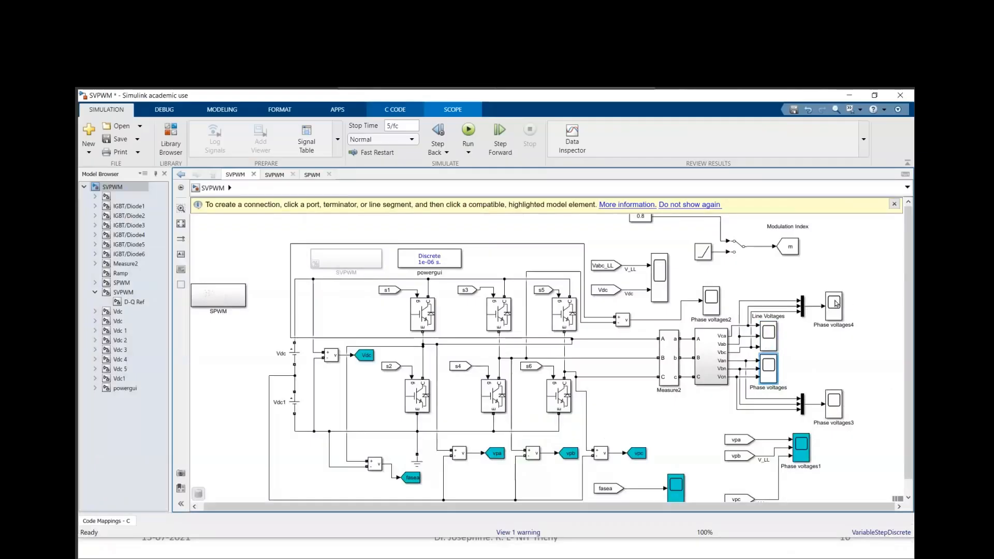
# Open the powergui parameters, review the available analysis tools and close the dialog
pyautogui.click(445, 260)
pyautogui.doubleClick(445, 260)
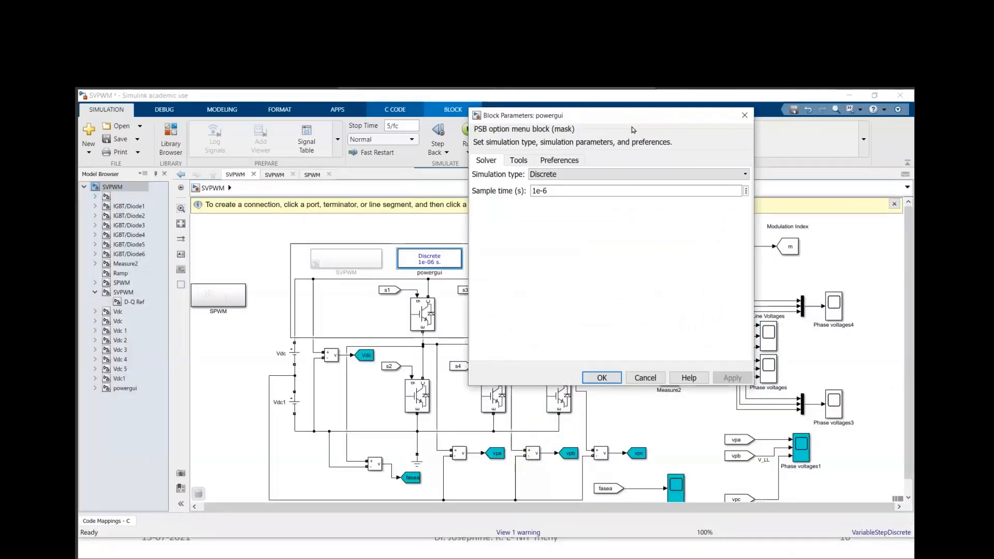
pyautogui.moveTo(569, 115); pyautogui.dragTo(547, 230)
pyautogui.click(496, 275)
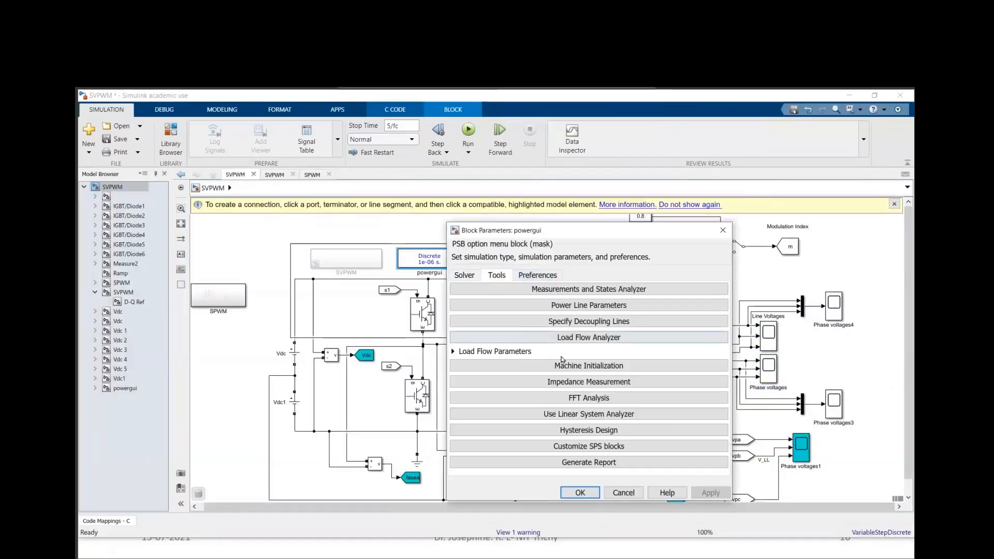
pyautogui.click(580, 492)
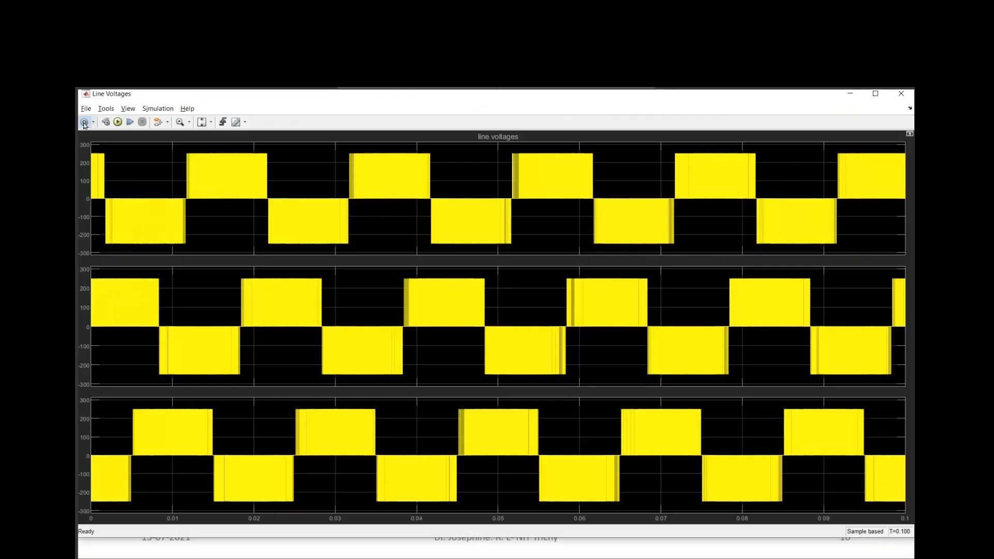
# Review the logging configuration of the Line Voltages scope and return to the model
pyautogui.click(84, 124)
pyautogui.click(497, 248)
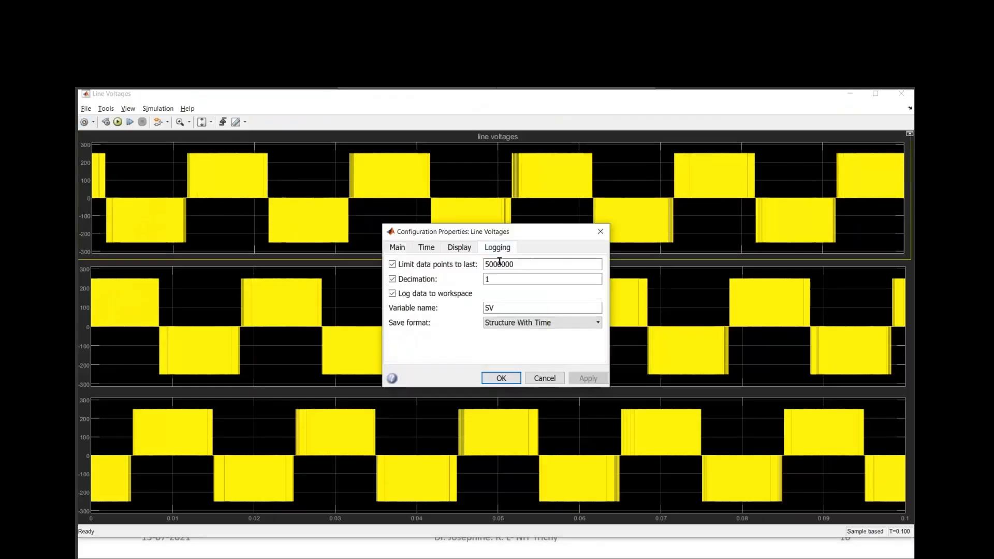
pyautogui.click(501, 378)
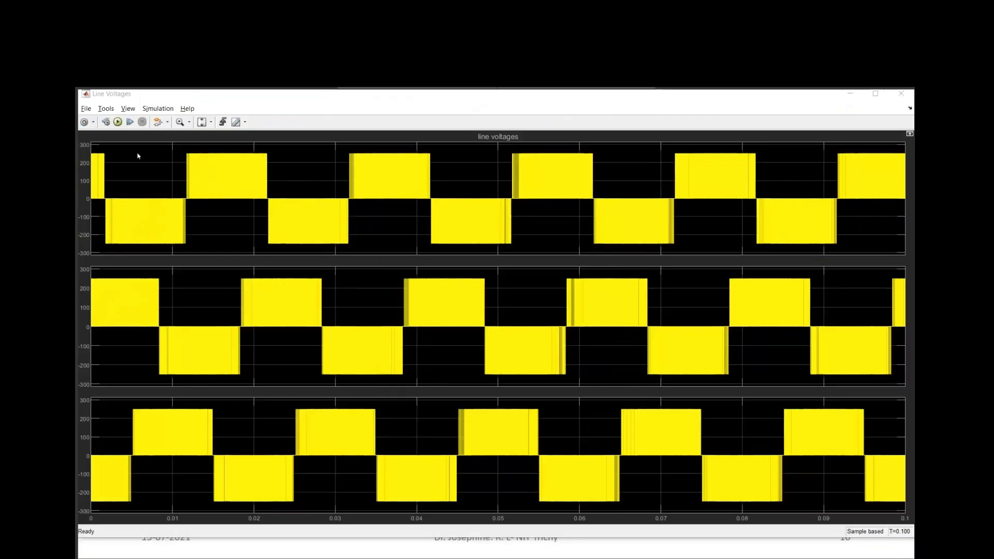
pyautogui.click(389, 122)
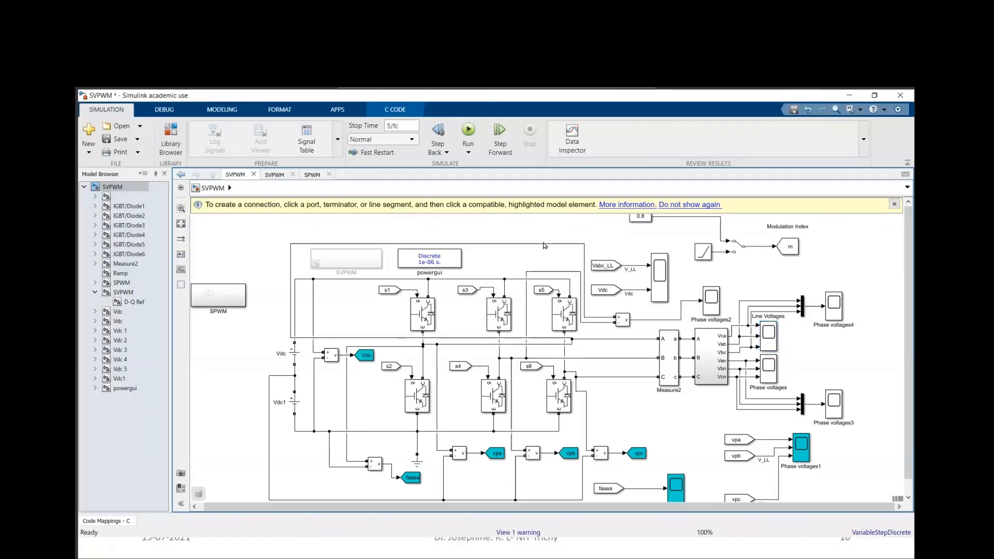
# Open the commented-out SVPWM subsystem from the top-level diagram to view its contents
pyautogui.click(212, 293)
pyautogui.click(271, 278)
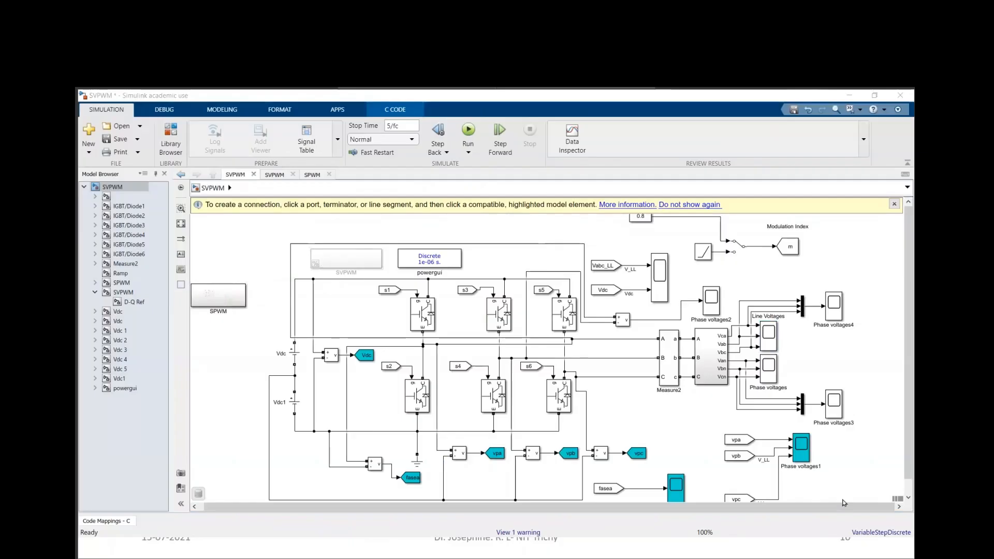
pyautogui.doubleClick(359, 264)
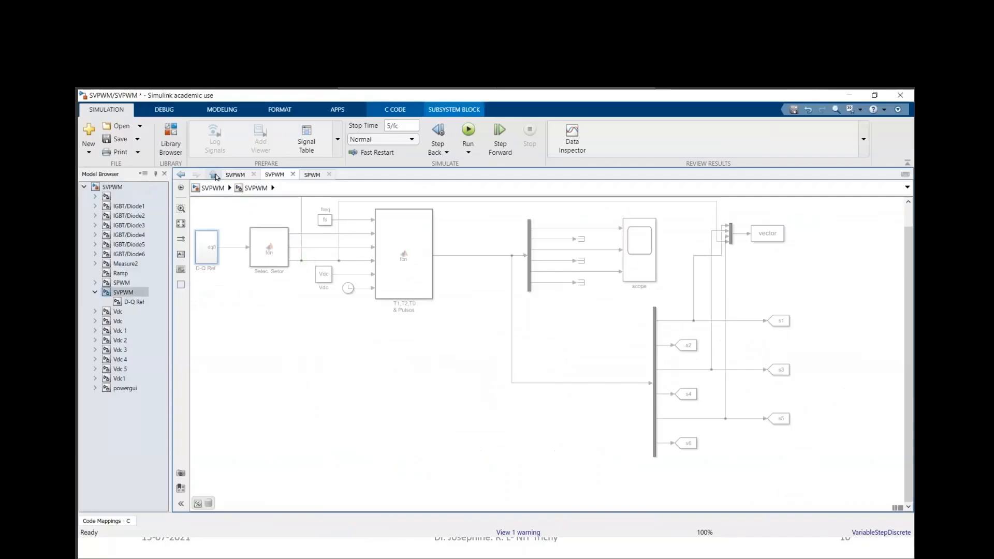
# Return to the top-level diagram, open the voltage measurement subsystem and uncomment its alpha_beta block
pyautogui.click(214, 176)
pyautogui.click(739, 245)
pyautogui.doubleClick(317, 258)
pyautogui.click(690, 281)
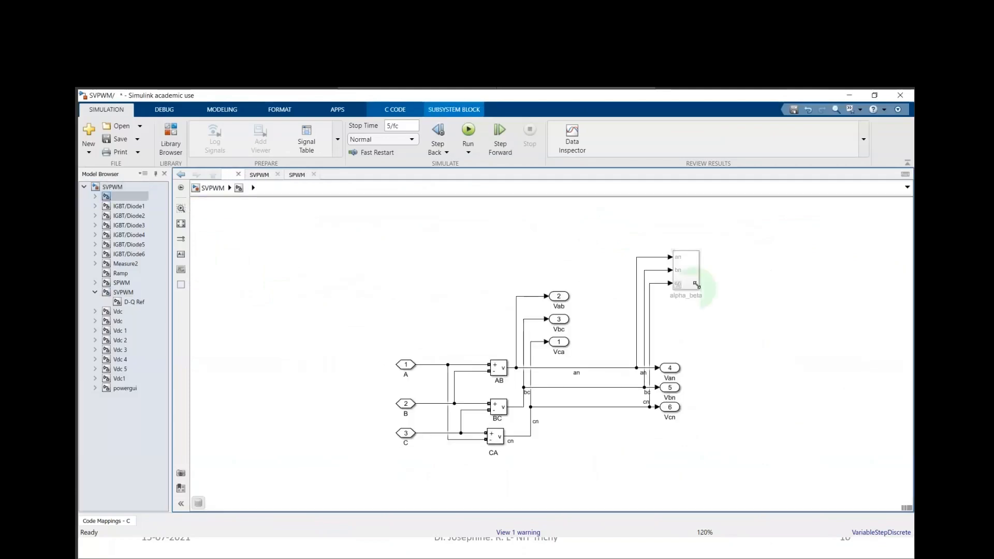
pyautogui.rightClick(690, 281)
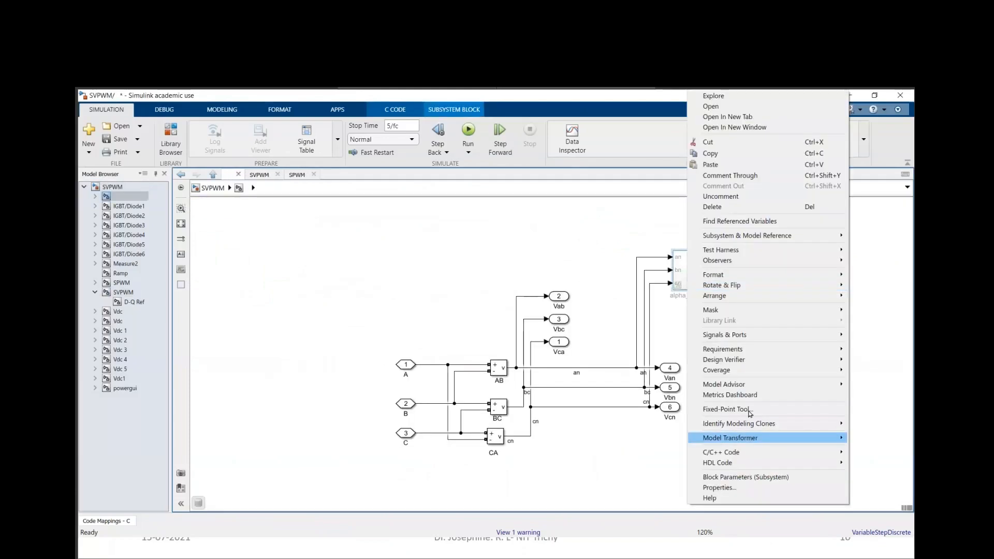
pyautogui.moveTo(740, 469)
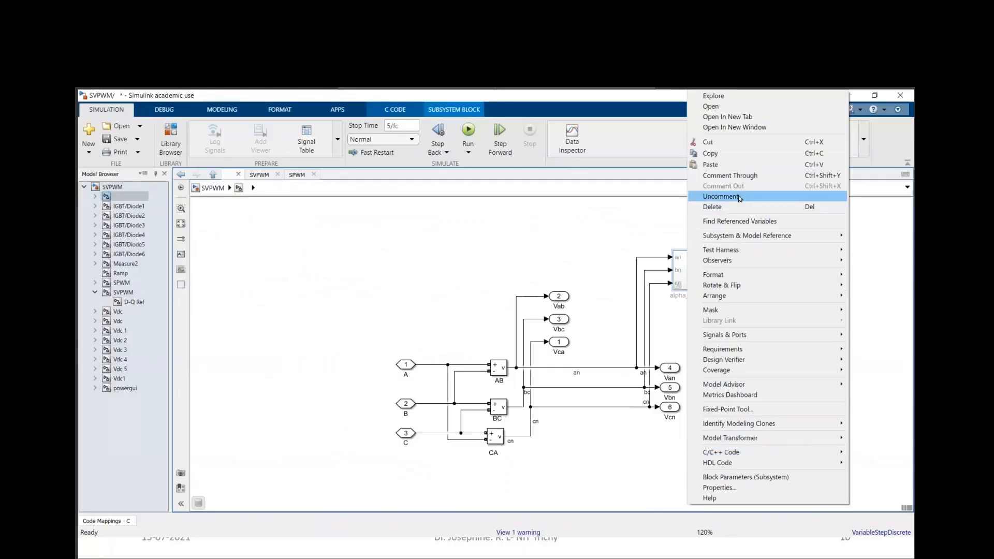
pyautogui.click(721, 196)
# Open the model properties and review the InitFcn callback's initialization parameters
pyautogui.rightClick(390, 396)
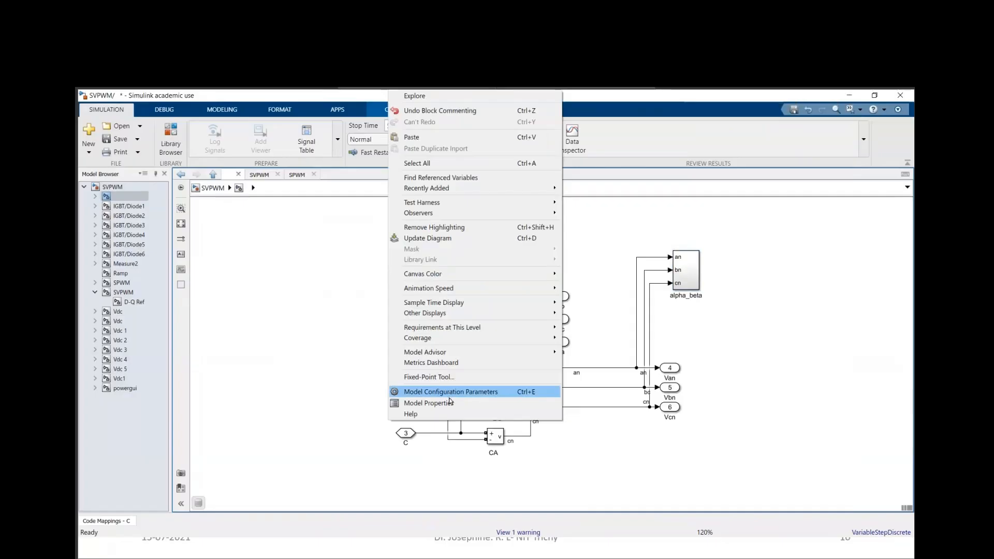
pyautogui.click(451, 403)
pyautogui.click(415, 251)
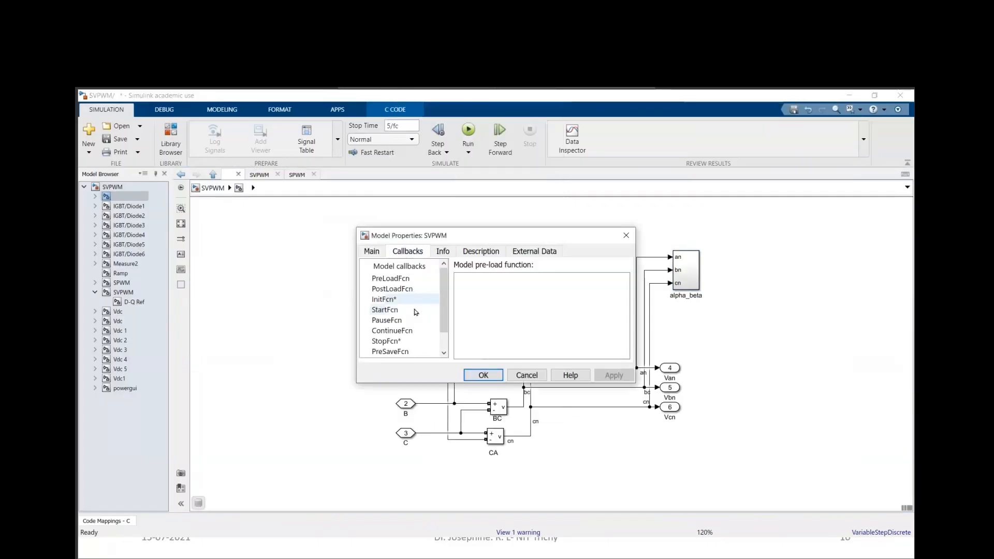
pyautogui.click(413, 300)
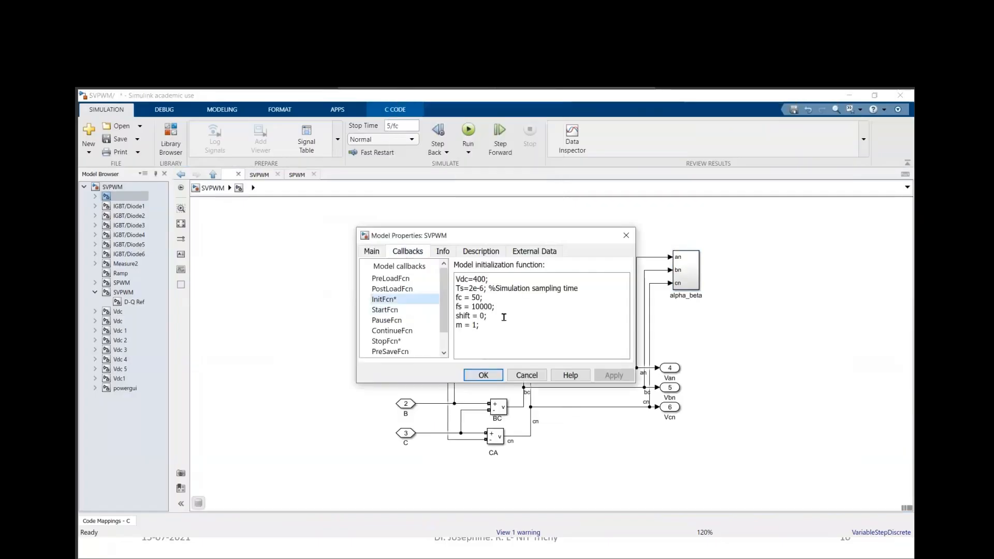
# Uncomment the figure, plot, axis equal, grid and title lines in the StopFcn callback and apply the change
pyautogui.click(429, 342)
pyautogui.click(466, 326)
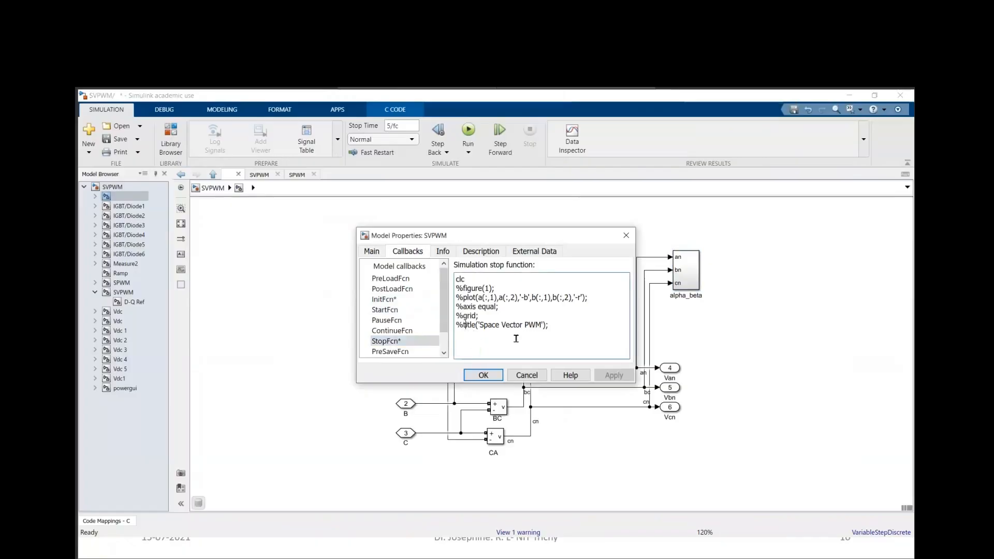
pyautogui.press('BackSpace')
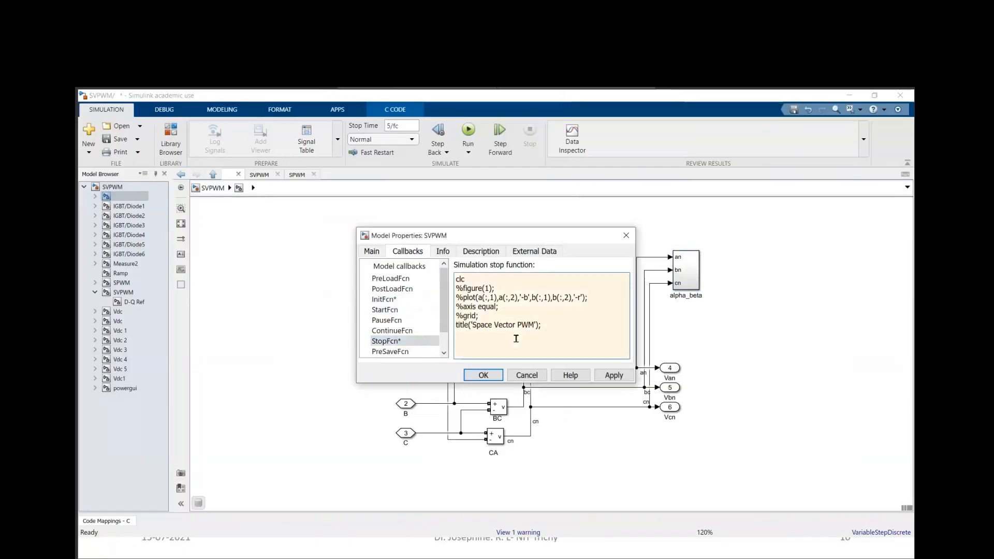
pyautogui.press('Up')
pyautogui.press('Delete')
pyautogui.press('Up')
pyautogui.press('Delete')
pyautogui.press('Up')
pyautogui.press('Delete')
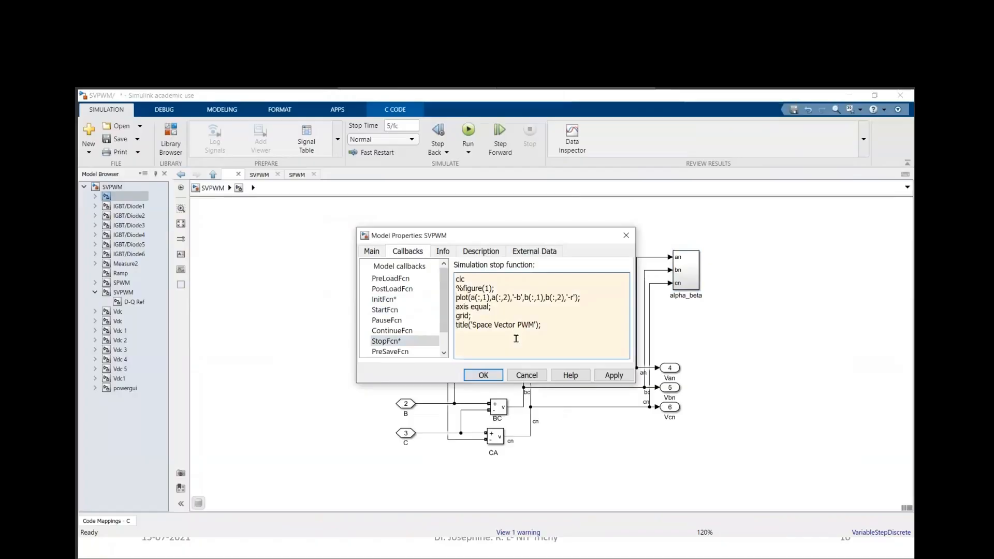
pyautogui.press('Up')
pyautogui.press('Delete')
pyautogui.click(604, 380)
pyautogui.click(483, 376)
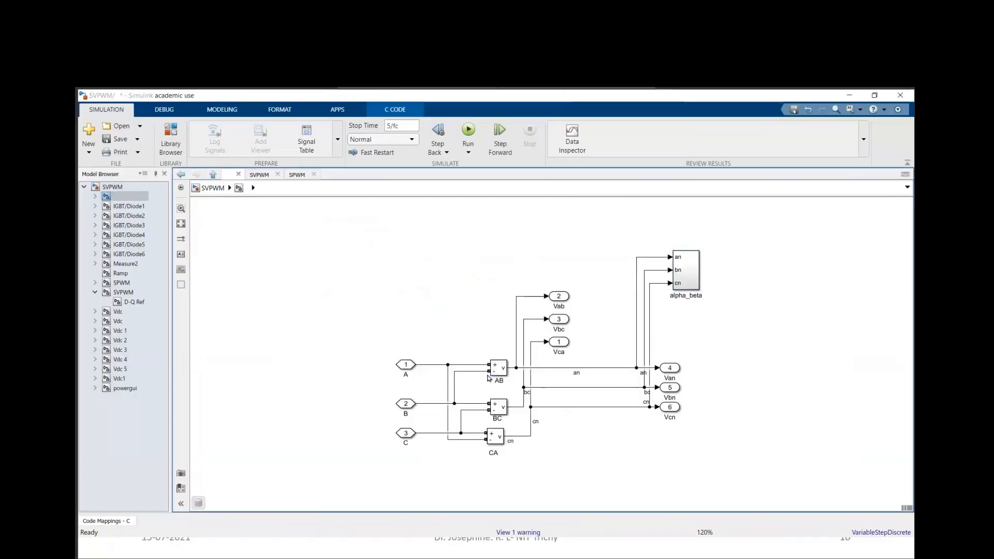
# In the top-level diagram, uncomment the SVPWM subsystem and comment out the SPWM subsystem
pyautogui.click(259, 174)
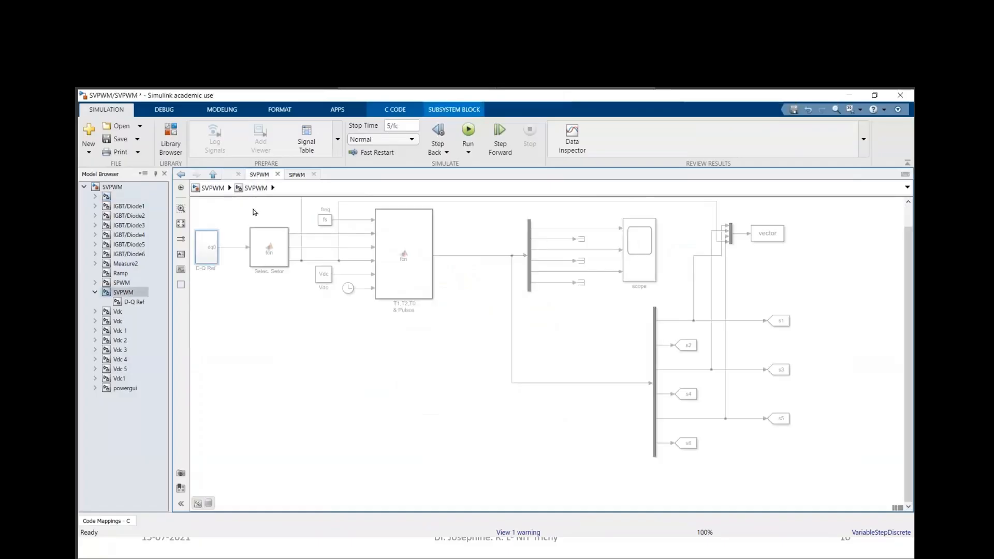
pyautogui.click(217, 190)
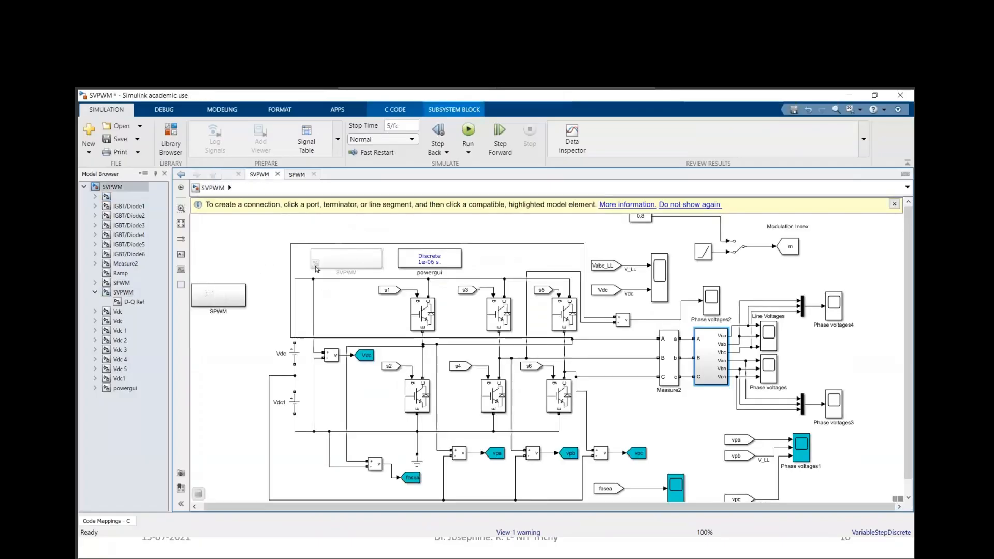
pyautogui.rightClick(336, 254)
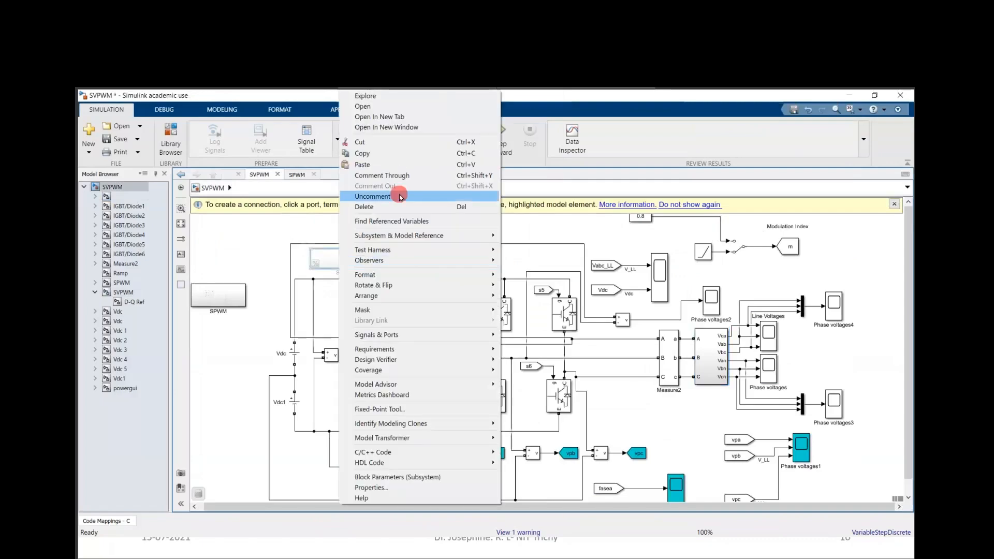
pyautogui.click(396, 196)
pyautogui.rightClick(225, 297)
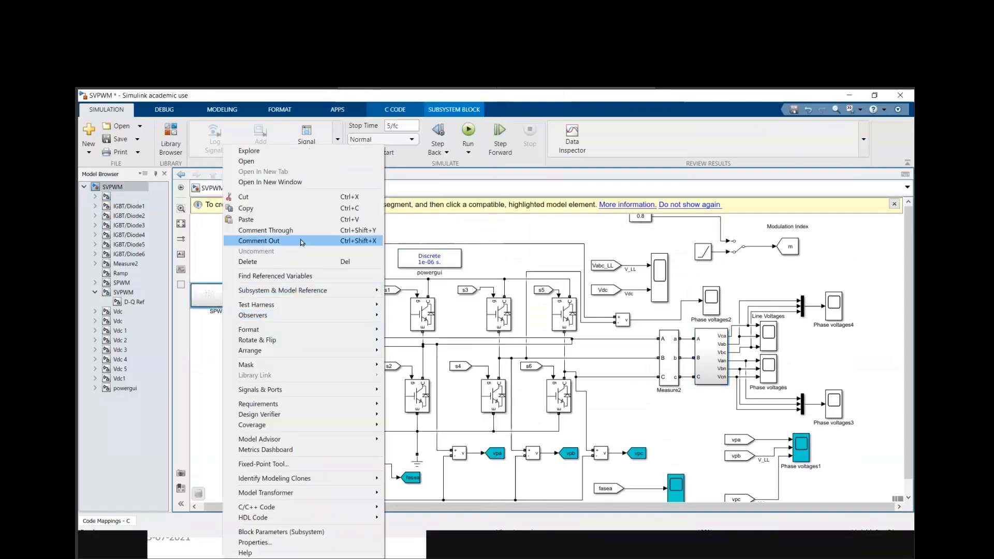
pyautogui.click(269, 241)
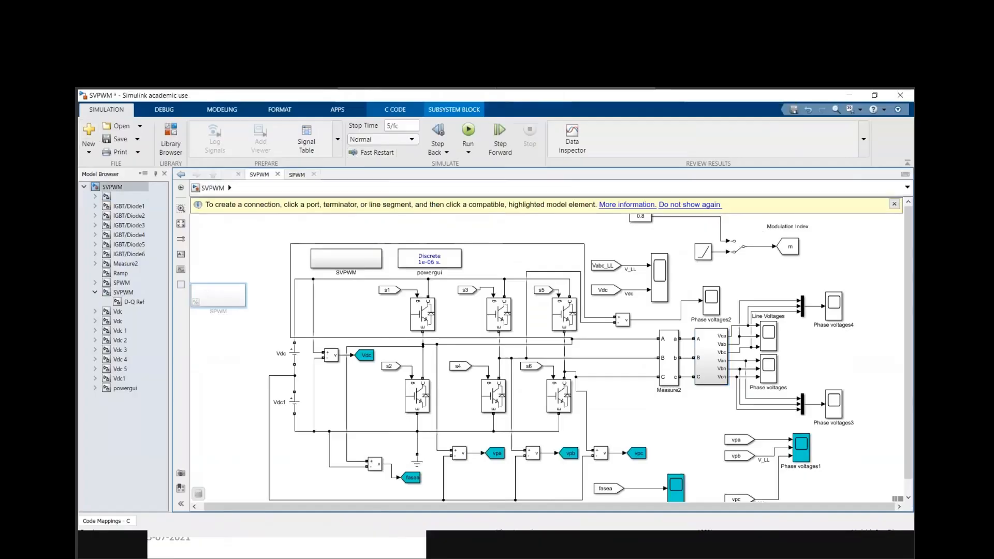
pyautogui.click(274, 330)
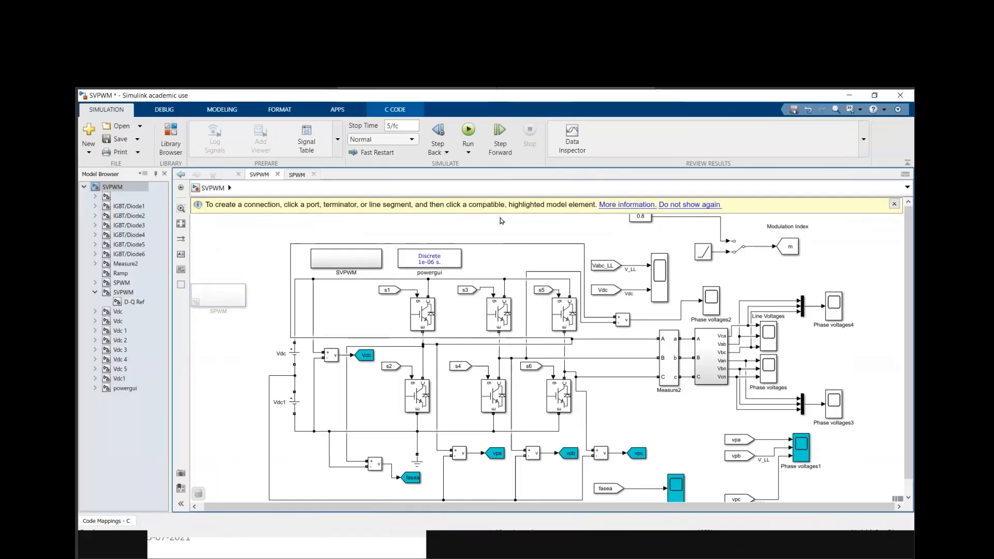
# Run the simulation and check the Ramp block's slope, start time and initial output while it runs
pyautogui.click(469, 151)
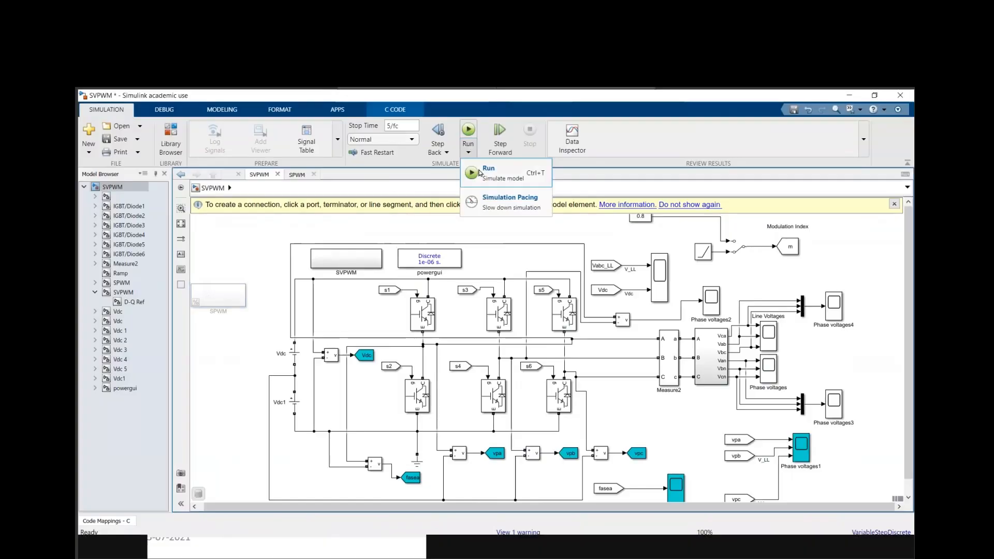
pyautogui.click(479, 173)
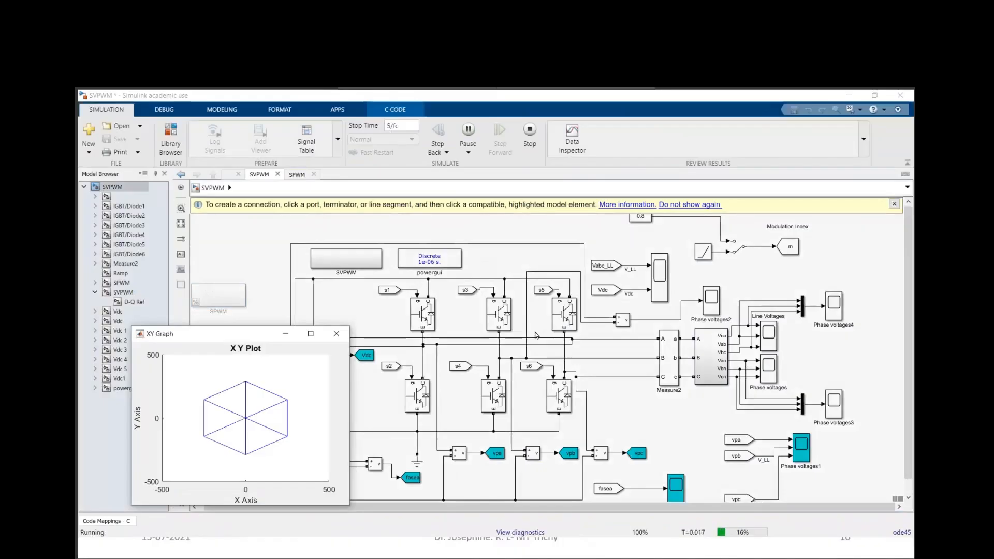
pyautogui.click(701, 250)
pyautogui.doubleClick(702, 250)
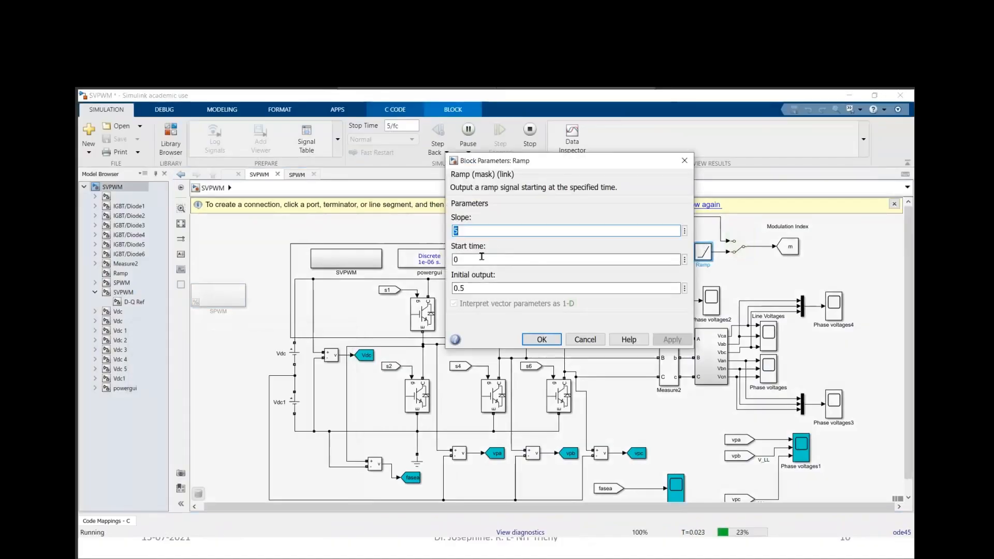
pyautogui.click(541, 340)
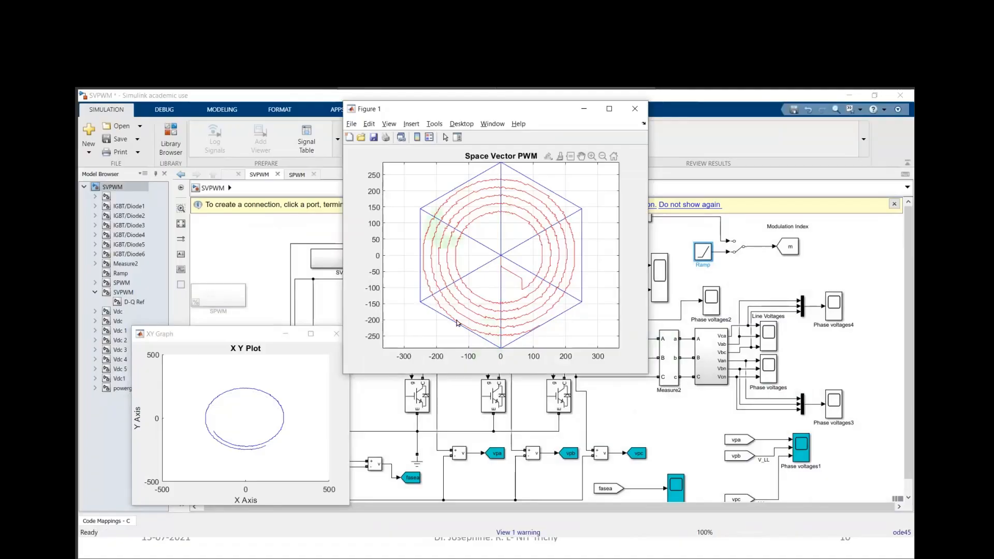
# Switch the modulation index source from the ramp to the 0.8 constant and set the stop time to 3/fc
pyautogui.click(701, 249)
pyautogui.click(738, 247)
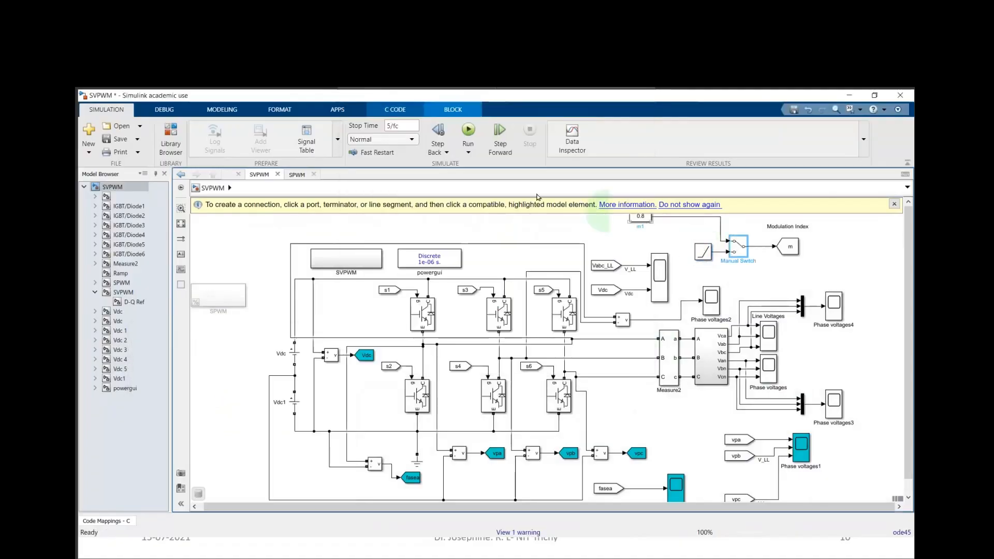
pyautogui.click(396, 127)
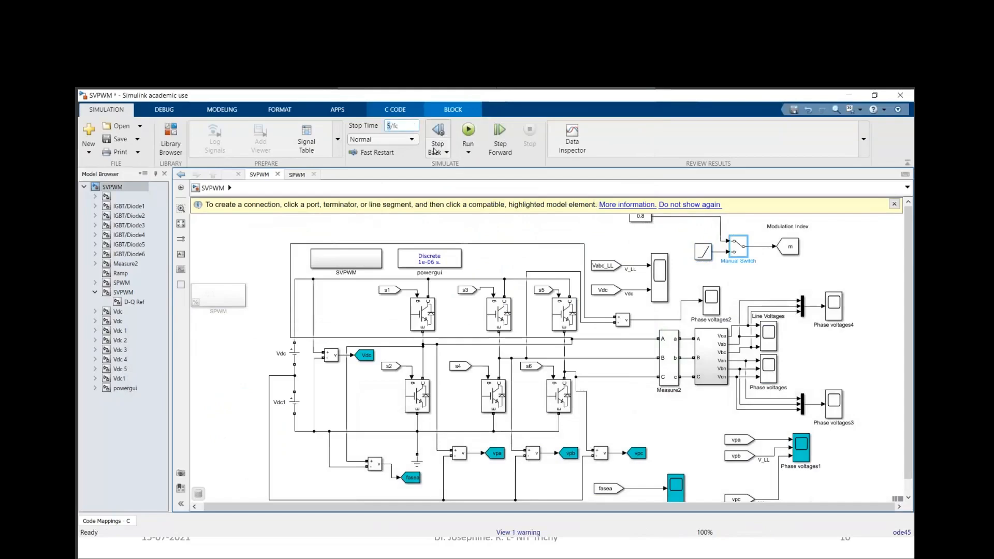
pyautogui.press('BackSpace')
pyautogui.write('3')
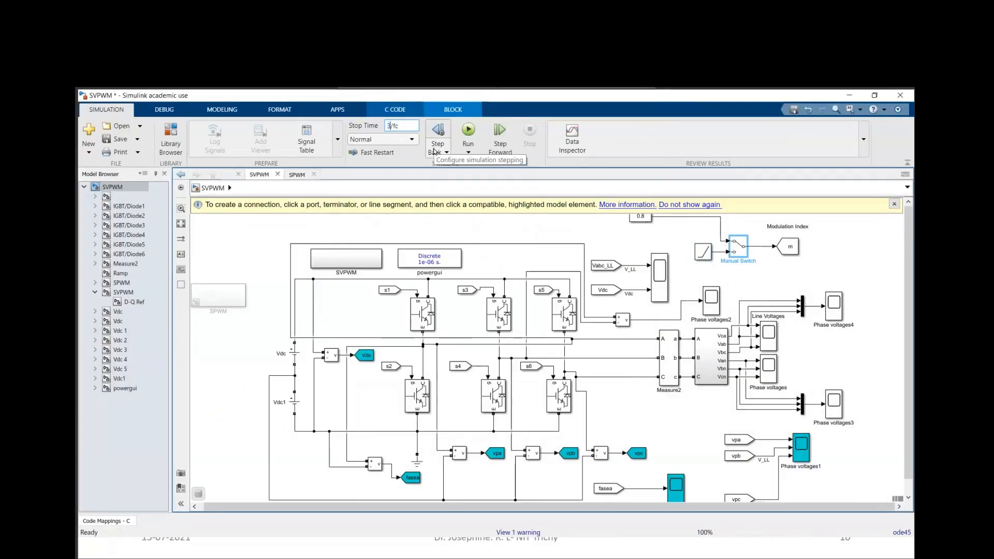
# Run the simulation again, examine the Space Vector PWM plot and close the XY Graph and figure windows
pyautogui.click(470, 148)
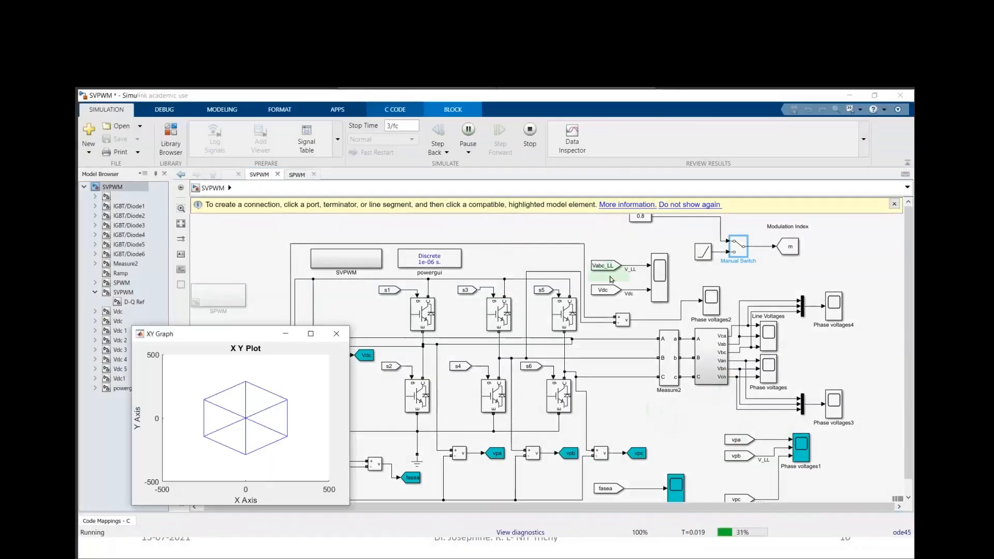
pyautogui.click(337, 334)
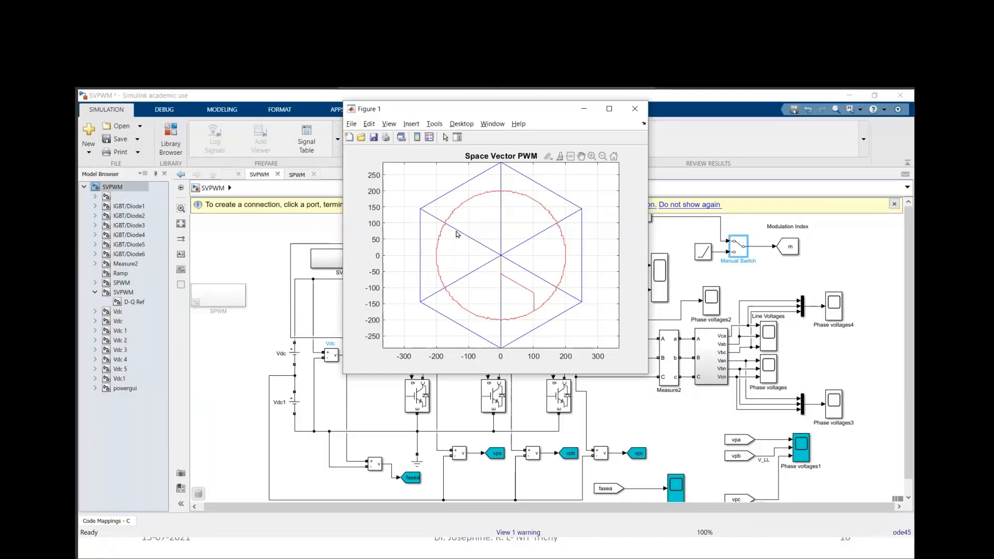
pyautogui.click(635, 108)
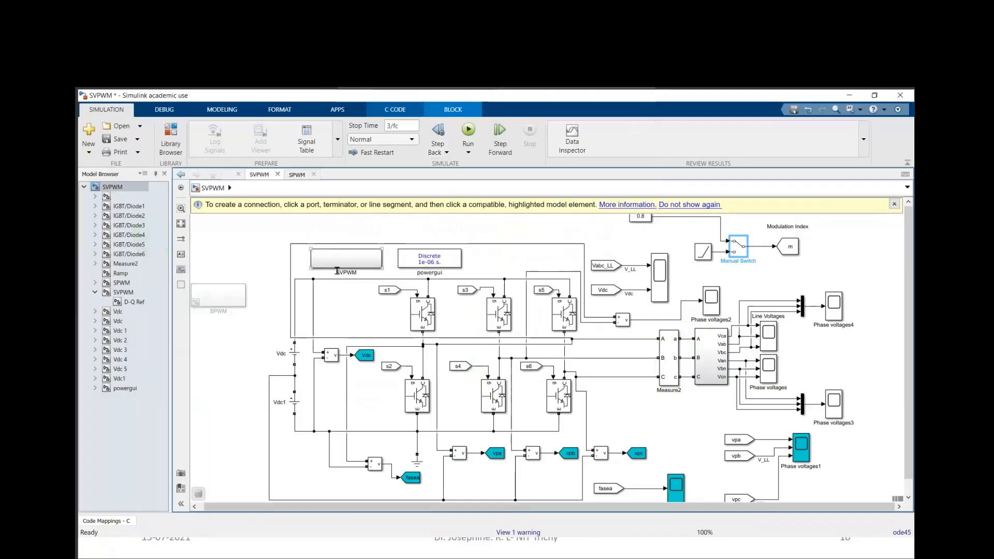
# Open the commented-out SPWM subsystem, review the Repeating Sequence block's time and output values, and return to the top-level diagram
pyautogui.doubleClick(208, 296)
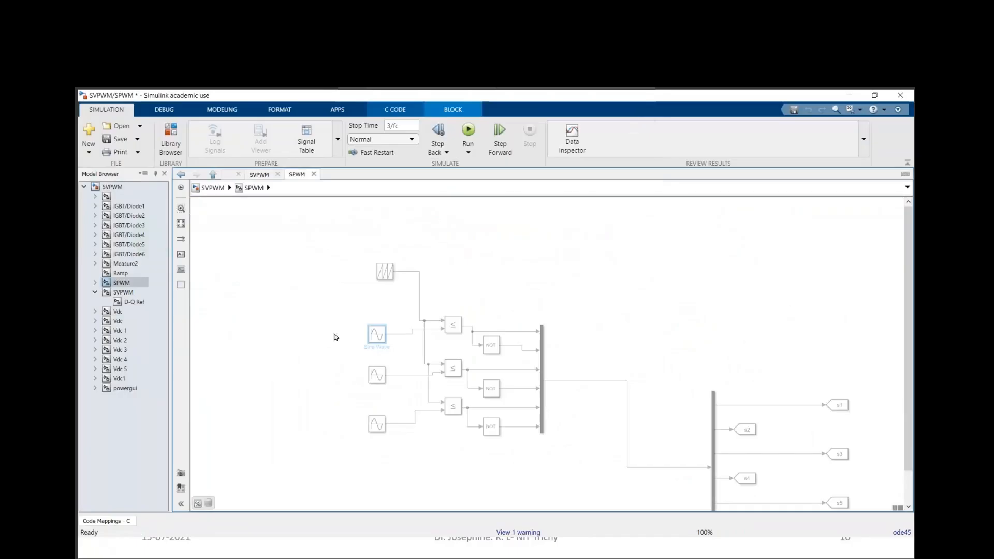
pyautogui.click(215, 175)
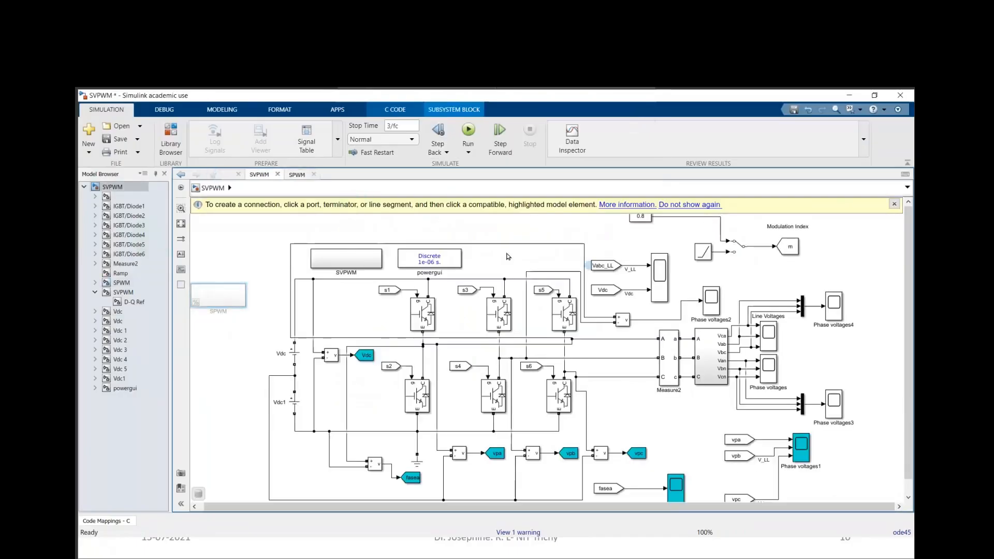
pyautogui.click(517, 232)
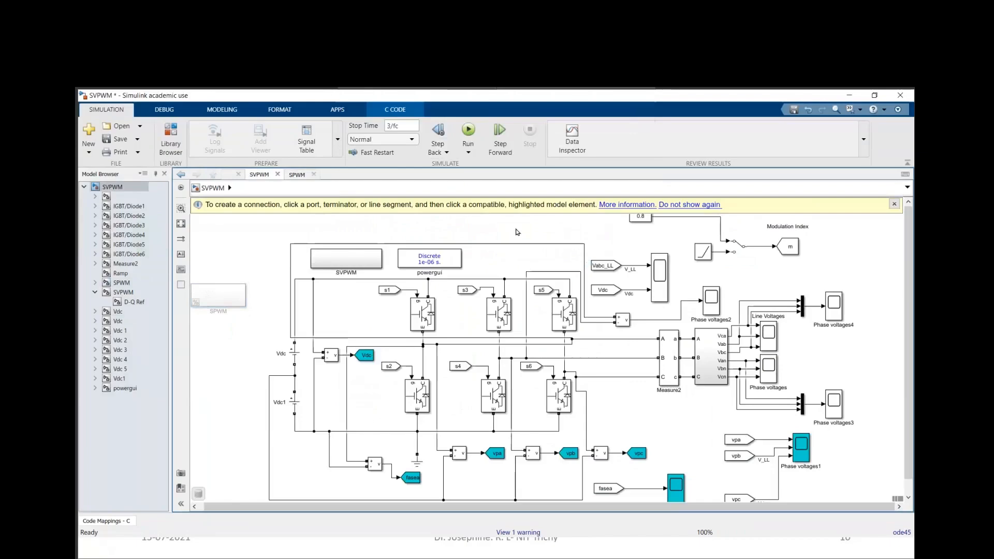
pyautogui.doubleClick(231, 295)
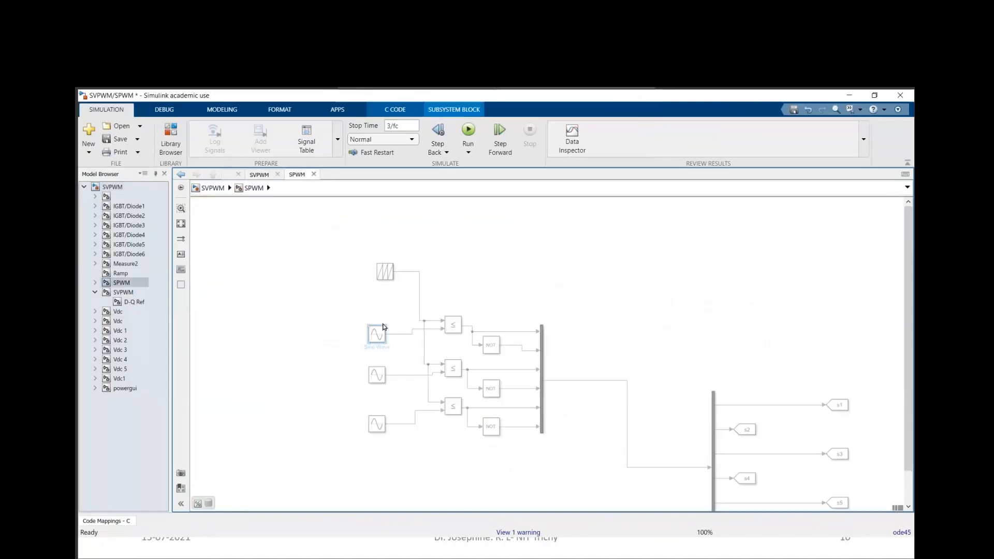
pyautogui.doubleClick(385, 281)
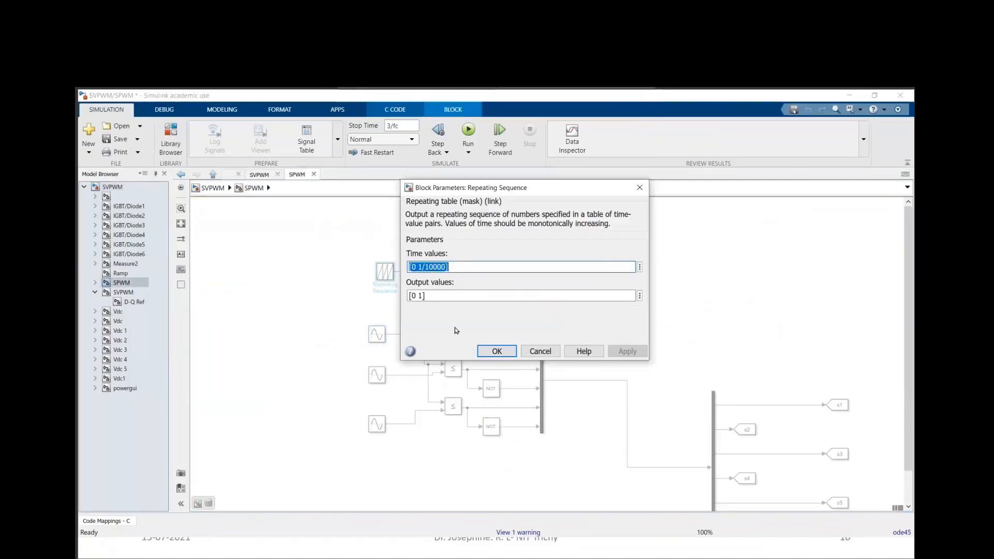
pyautogui.click(510, 350)
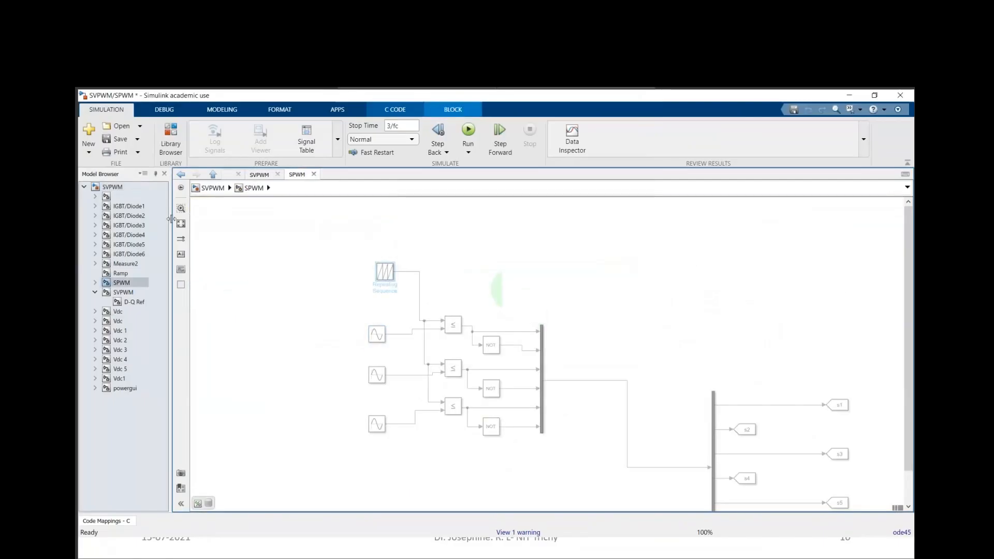
pyautogui.click(214, 175)
# Select the SVPWM subsystem in the top-level diagram and close the SVPWM model, saving its changes
pyautogui.click(333, 267)
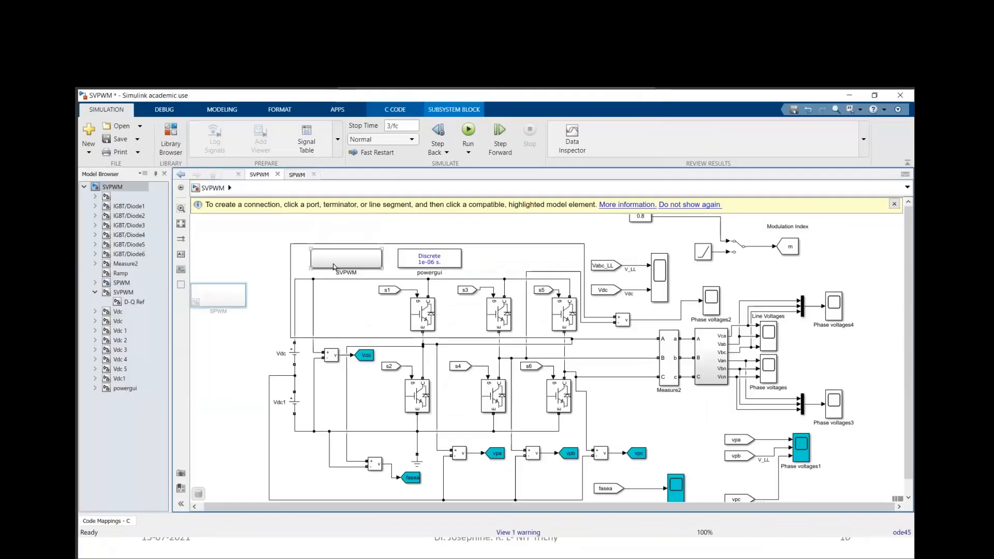
pyautogui.click(354, 264)
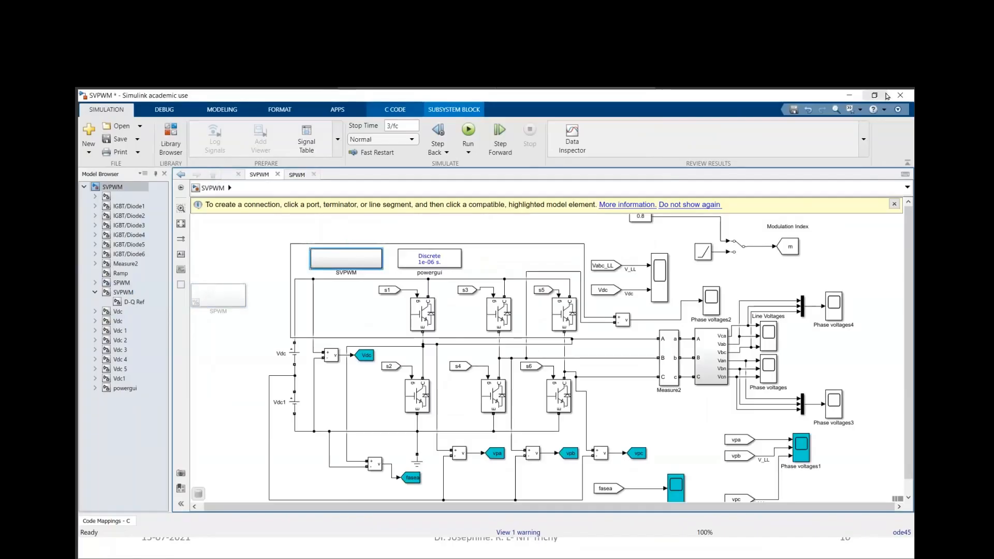
pyautogui.click(898, 96)
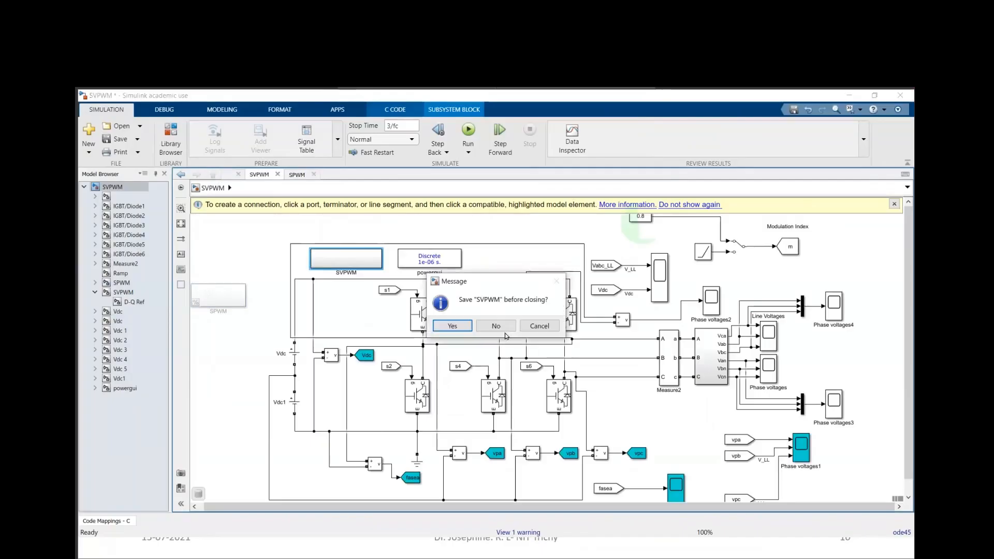
pyautogui.click(467, 331)
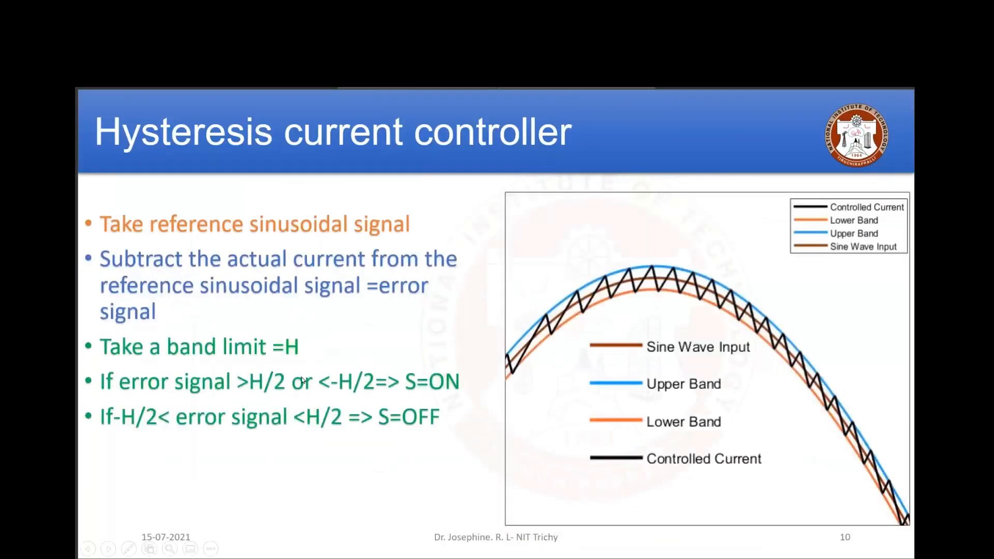
# Switch to the main MATLAB window and make the 15.07.2021 folder inside MSTPE-1 the current folder
pyautogui.hotkey('alt', 'Tab')
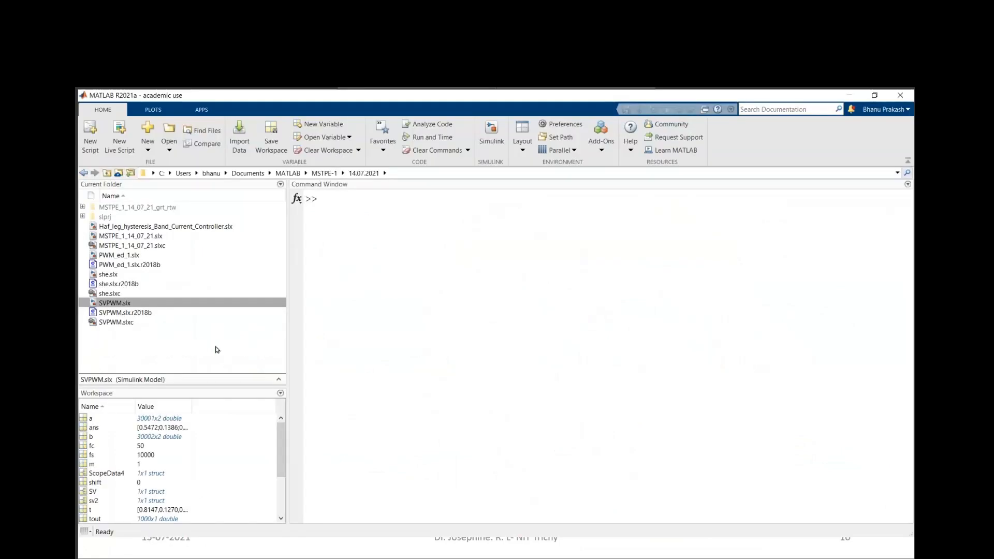
pyautogui.click(146, 207)
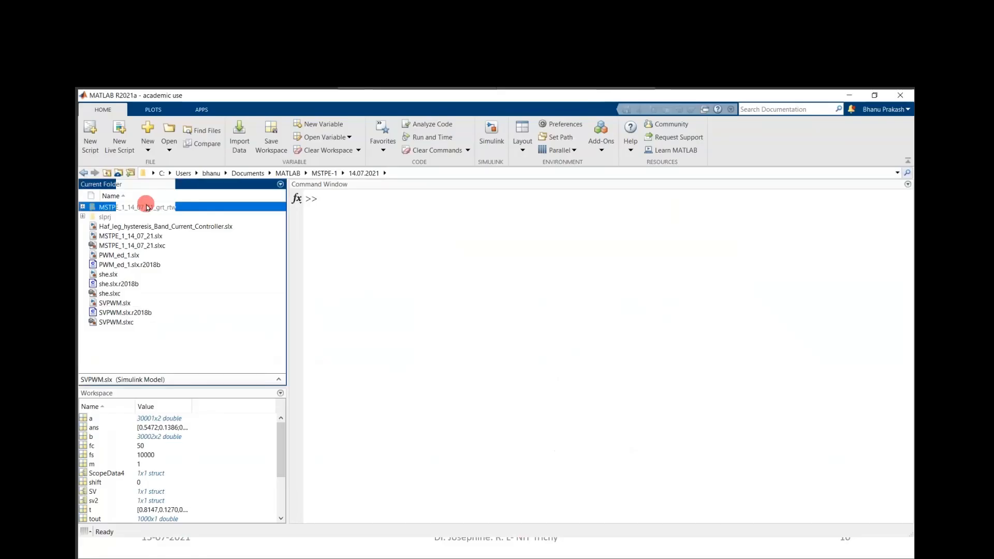
pyautogui.doubleClick(146, 207)
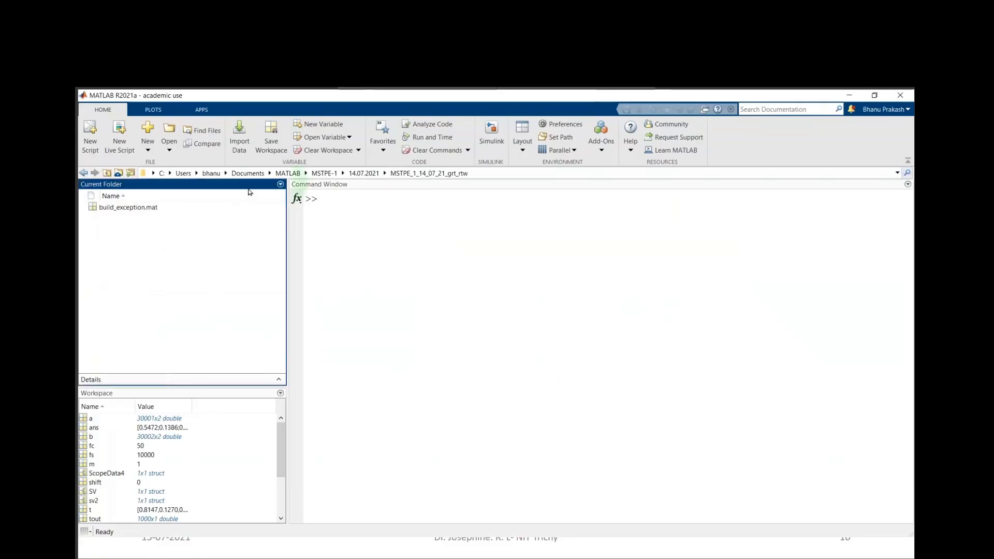
pyautogui.click(364, 173)
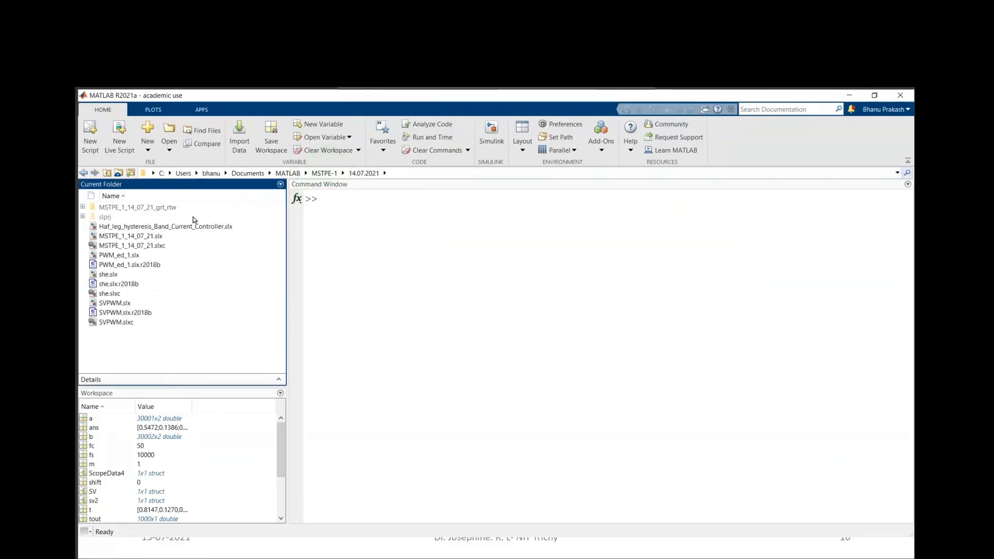
pyautogui.click(321, 173)
pyautogui.click(150, 217)
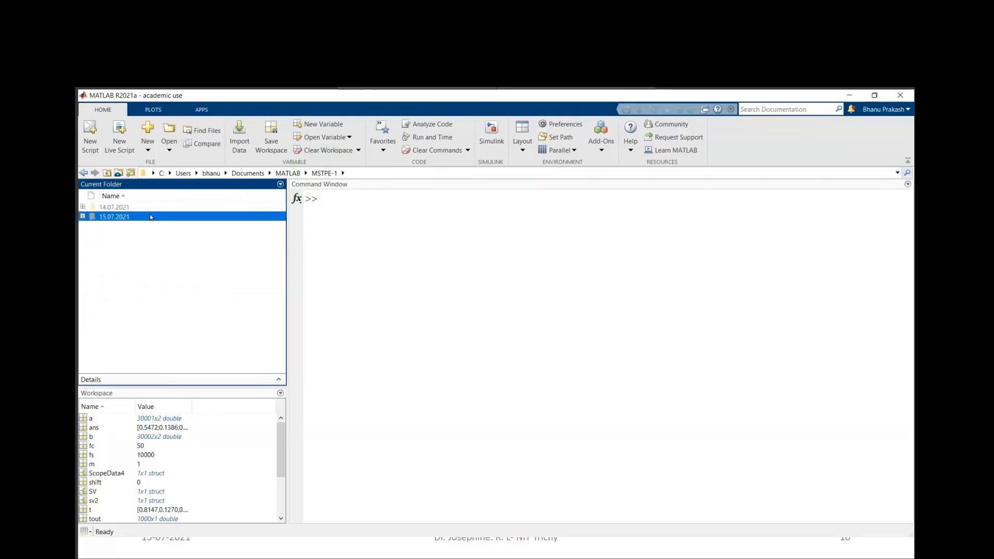
pyautogui.doubleClick(150, 217)
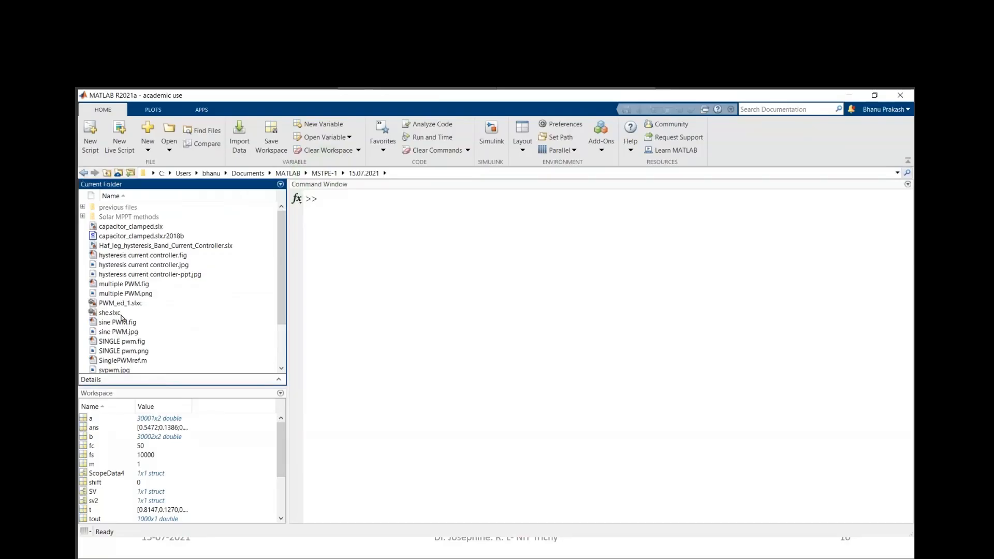
# Open the Haf_leg_hysteresis_Band_Current_Controller and Three_Phase_hysteresis_current_controller models from the current folder
pyautogui.click(146, 249)
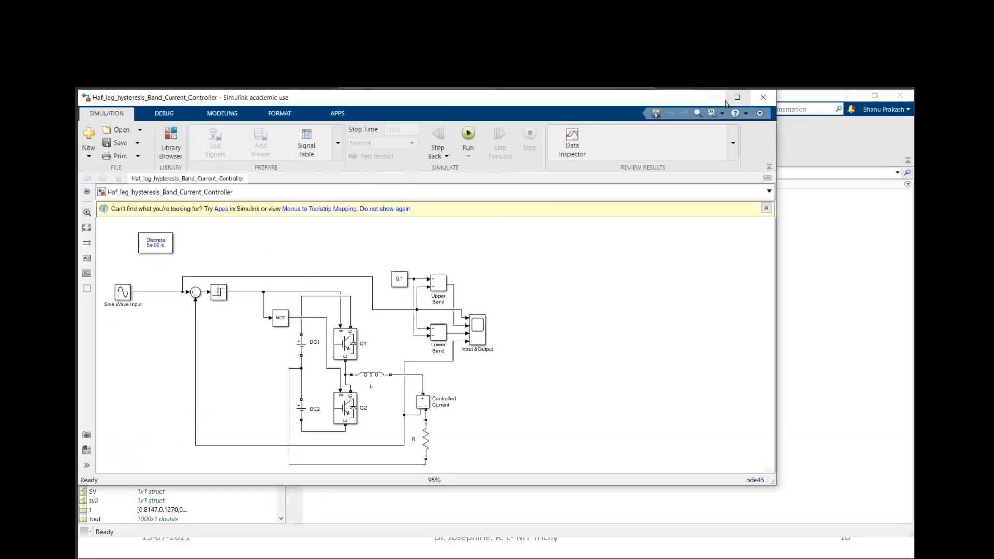
pyautogui.click(763, 97)
pyautogui.scroll(-3, 191, 297)
pyautogui.click(189, 368)
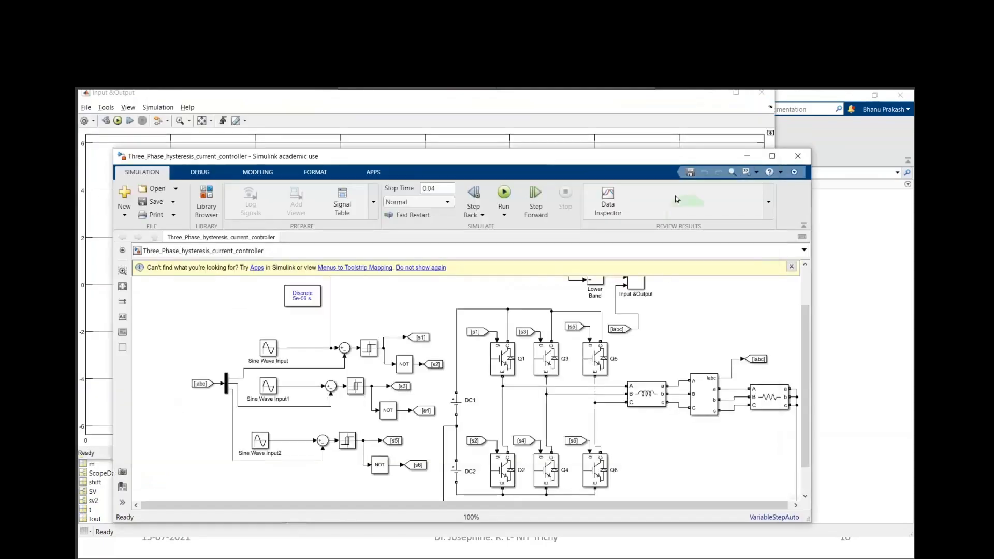
# Bring the three-phase hysteresis controller model to the front and look over its sine wave references, inverter bridge and scope connections
pyautogui.click(99, 174)
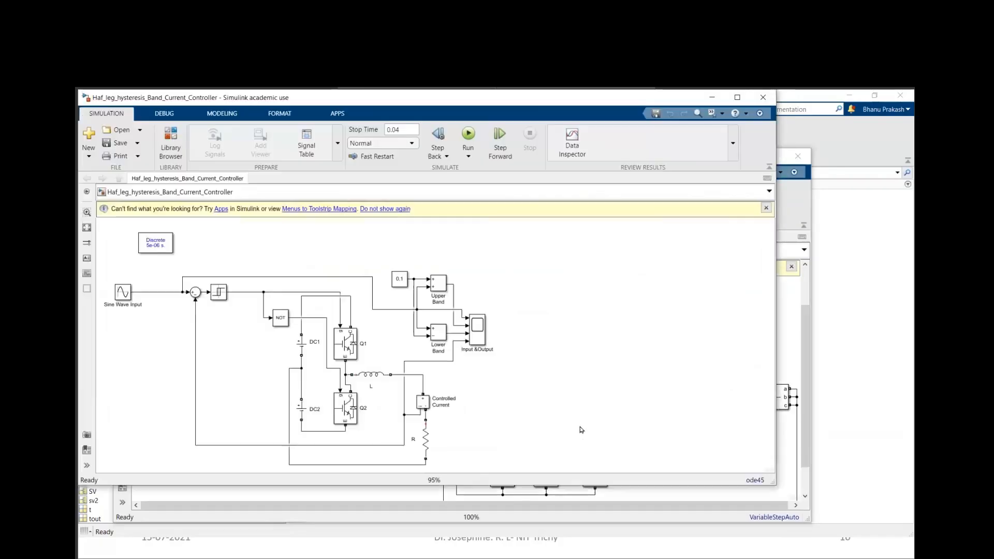
pyautogui.click(159, 342)
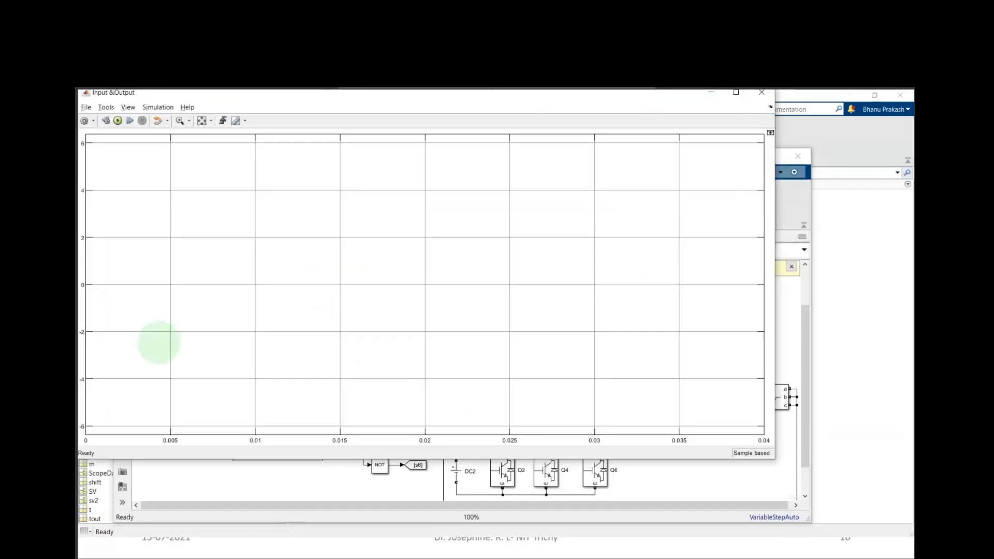
pyautogui.click(780, 234)
pyautogui.click(641, 373)
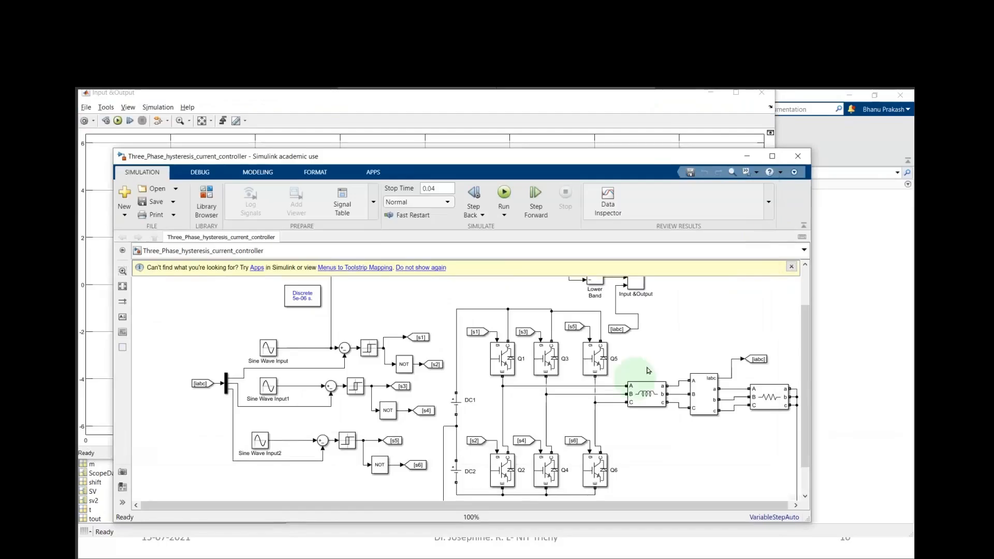
pyautogui.scroll(2, 655, 366)
pyautogui.scroll(-2, 655, 366)
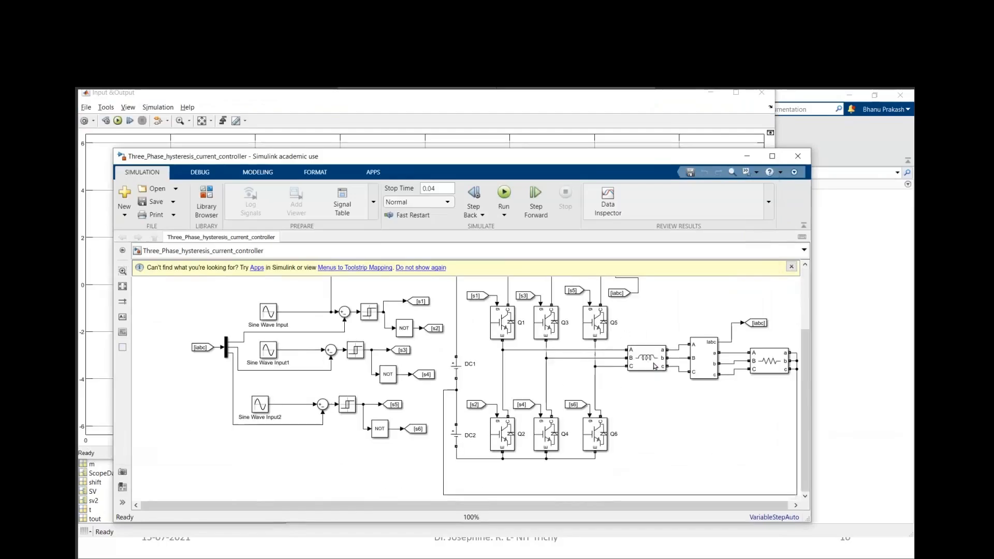
pyautogui.scroll(2, 655, 366)
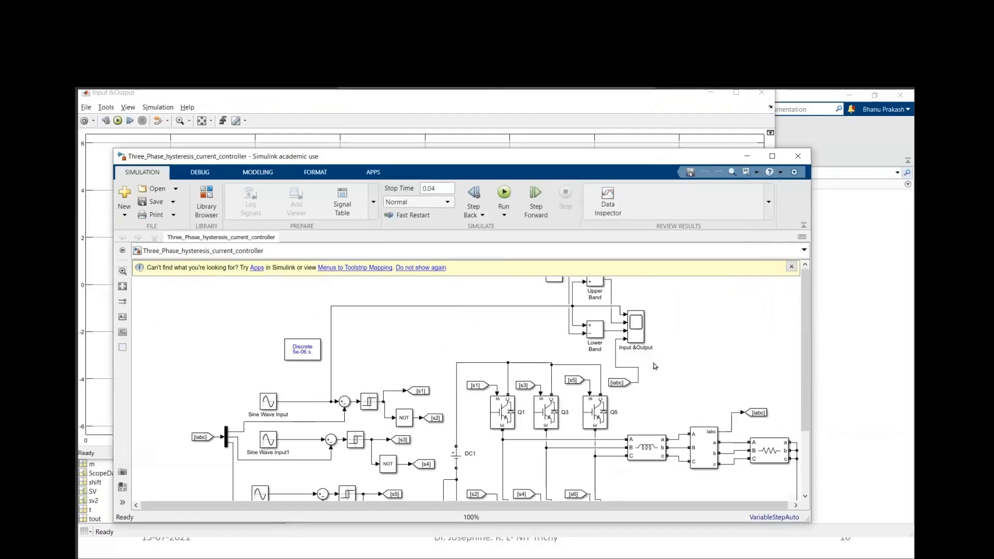
pyautogui.click(271, 403)
pyautogui.click(261, 493)
pyautogui.scroll(-3, 298, 454)
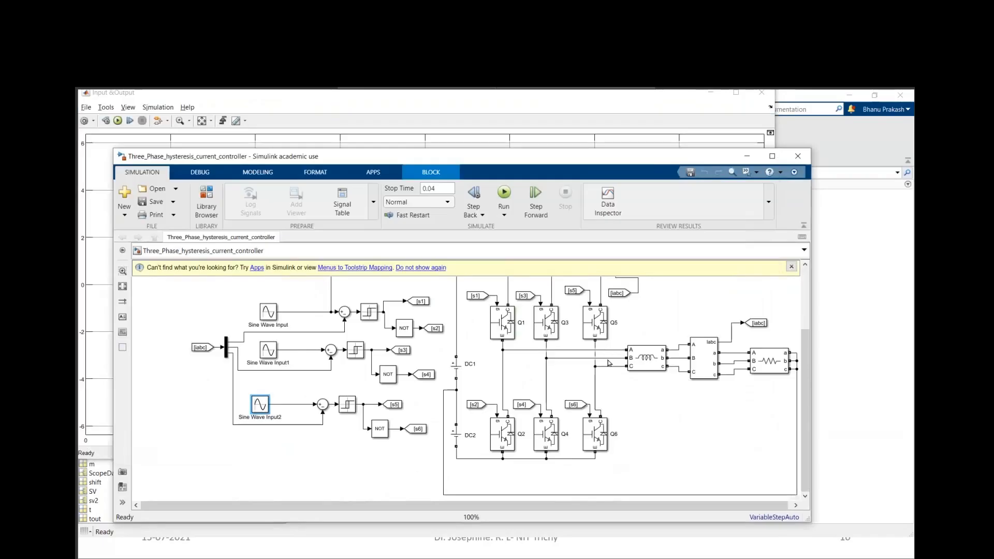
# Check the inductance of the inverter's output filter branch and the resistance of the three-phase load branch
pyautogui.doubleClick(647, 358)
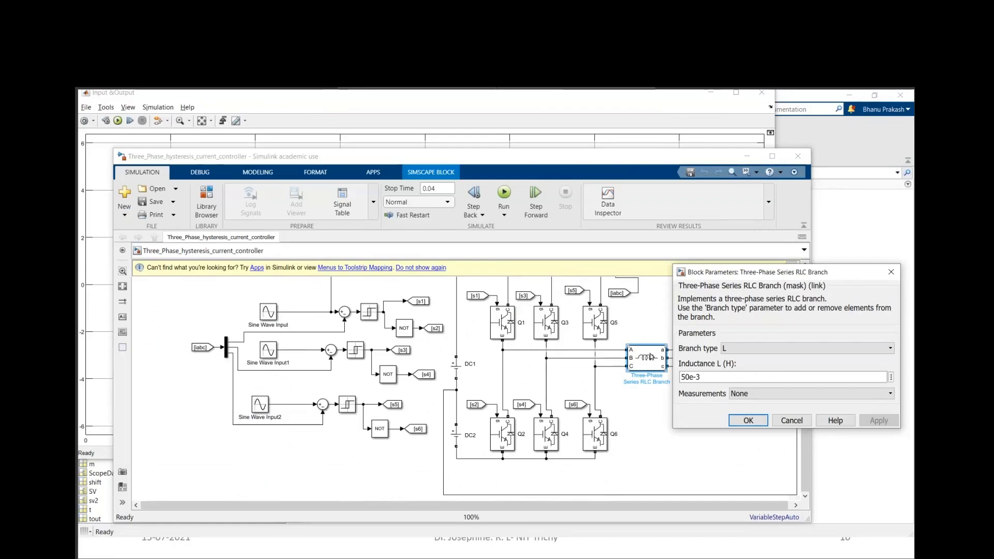
pyautogui.click(748, 421)
pyautogui.click(769, 367)
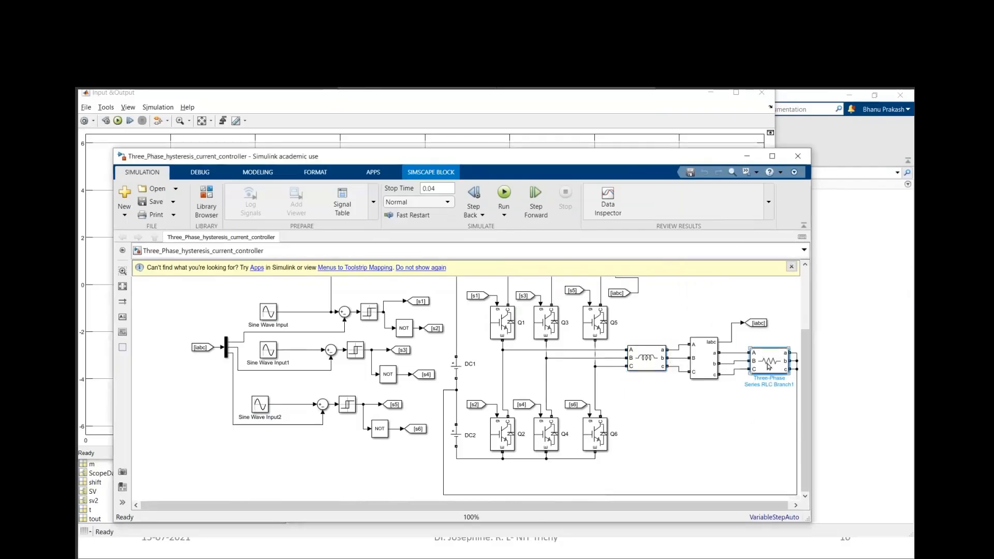
pyautogui.doubleClick(769, 367)
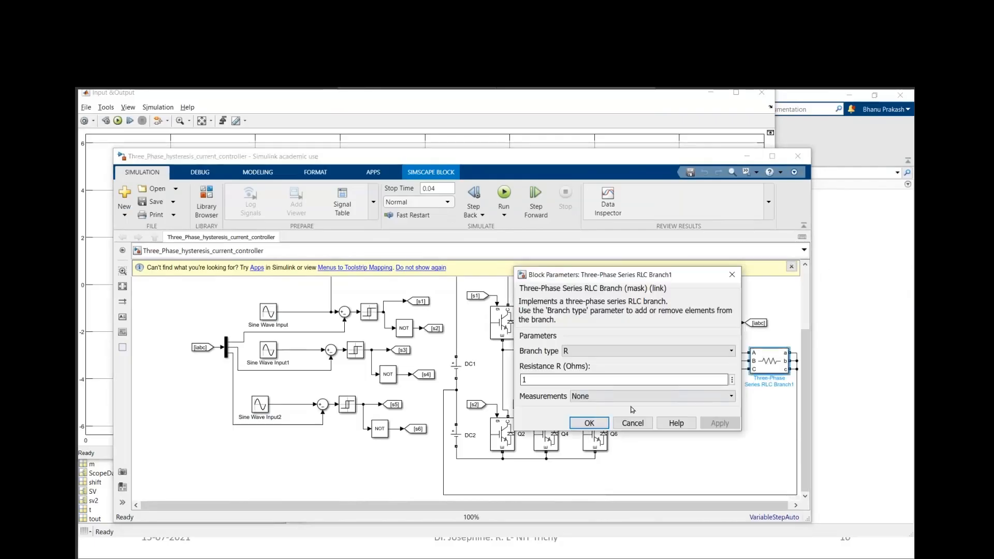
pyautogui.click(590, 423)
pyautogui.scroll(3, 628, 339)
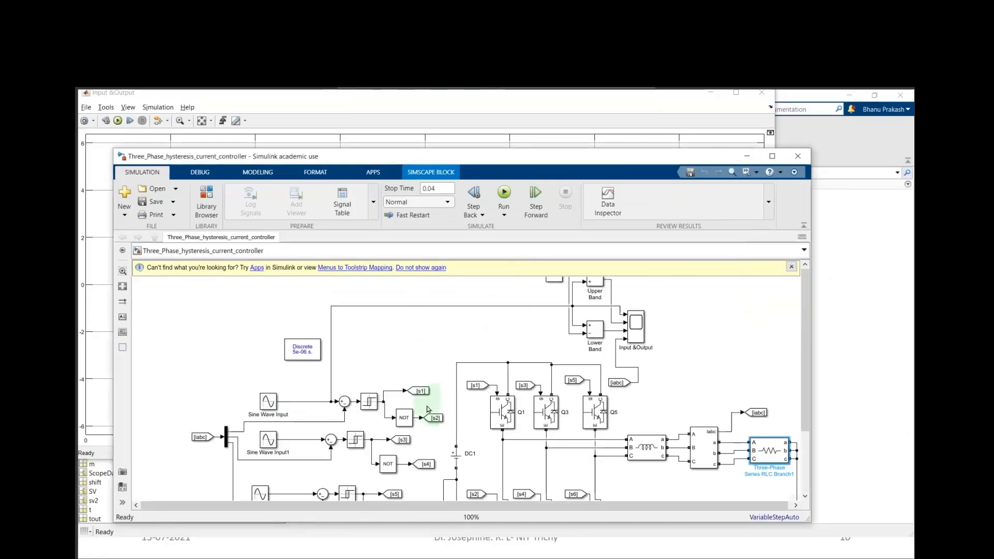
# Trace the Iabc current feedback to the Three-Phase V-I Measurement block and review its measurement settings
pyautogui.scroll(-3, 644, 355)
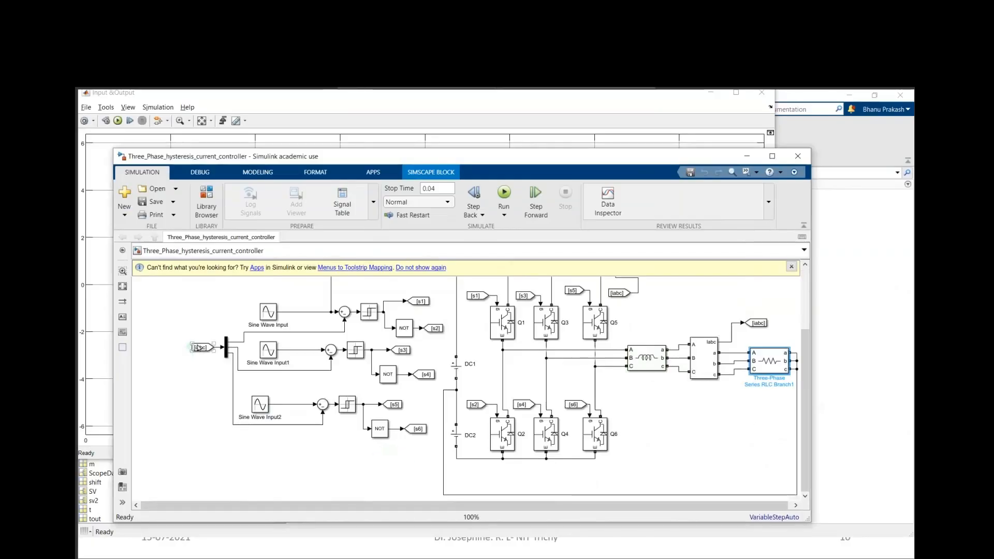
pyautogui.doubleClick(713, 365)
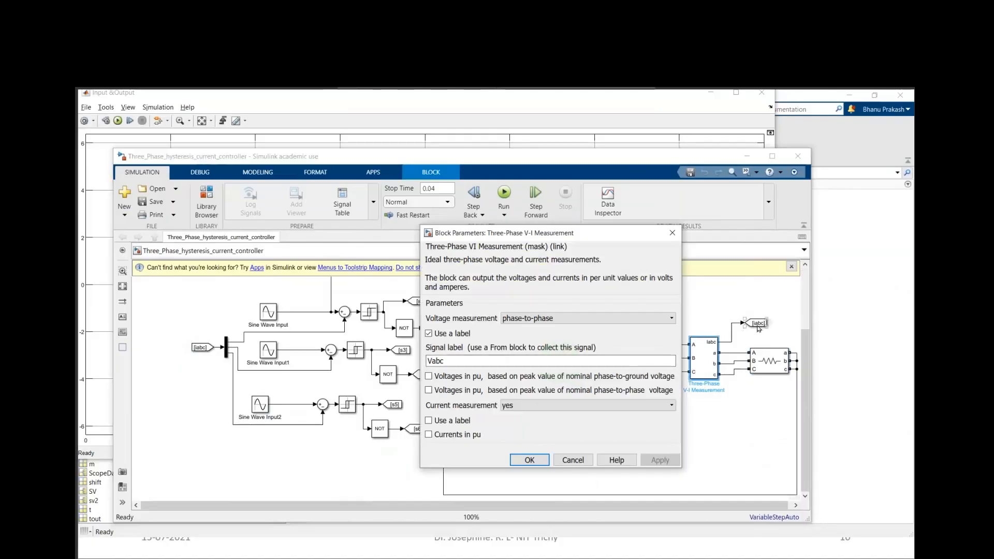
pyautogui.click(672, 235)
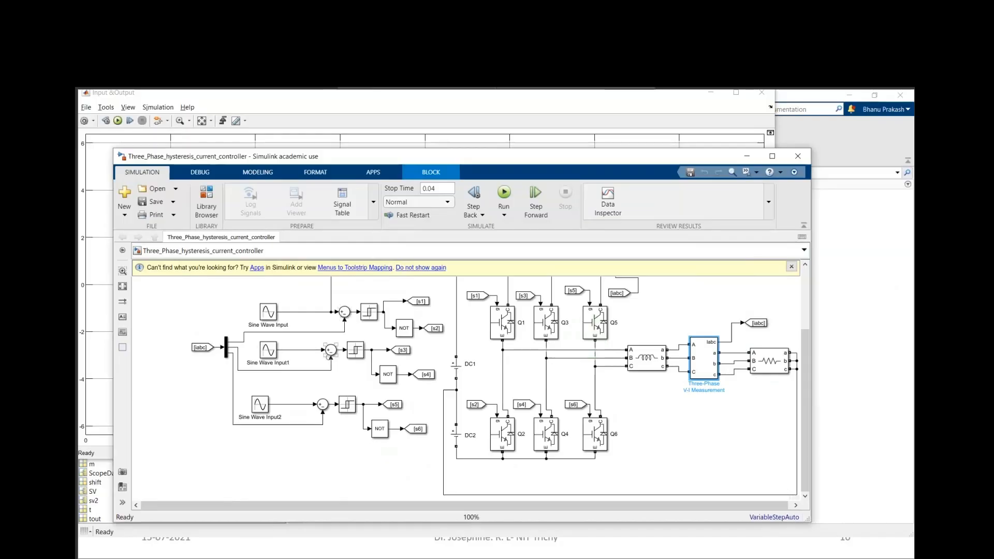
# Review the first phase Relay's switch on and off points against the band limit on the Hysteresis current controller slide
pyautogui.doubleClick(369, 311)
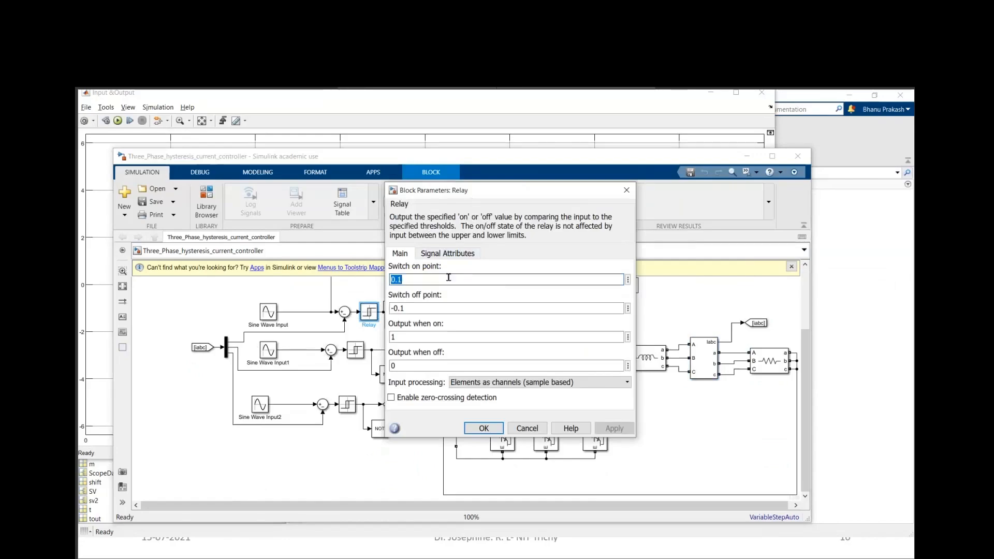
pyautogui.click(431, 278)
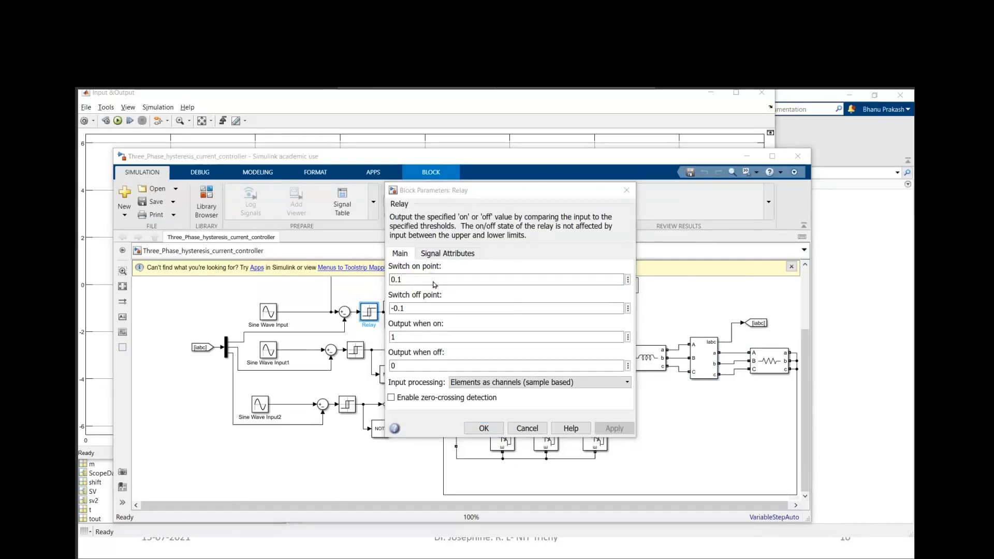
pyautogui.hotkey('alt', 'Tab')
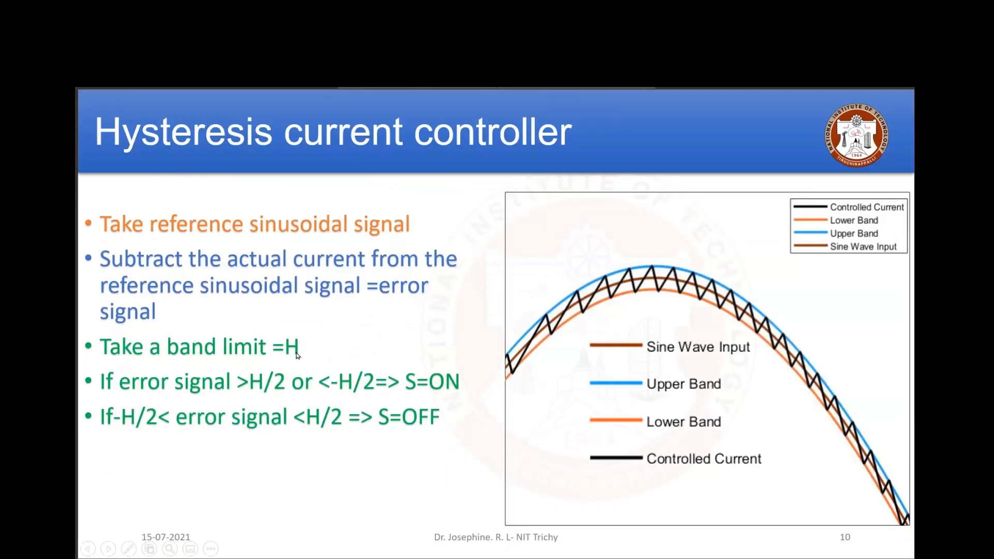
pyautogui.hotkey('alt', 'Tab')
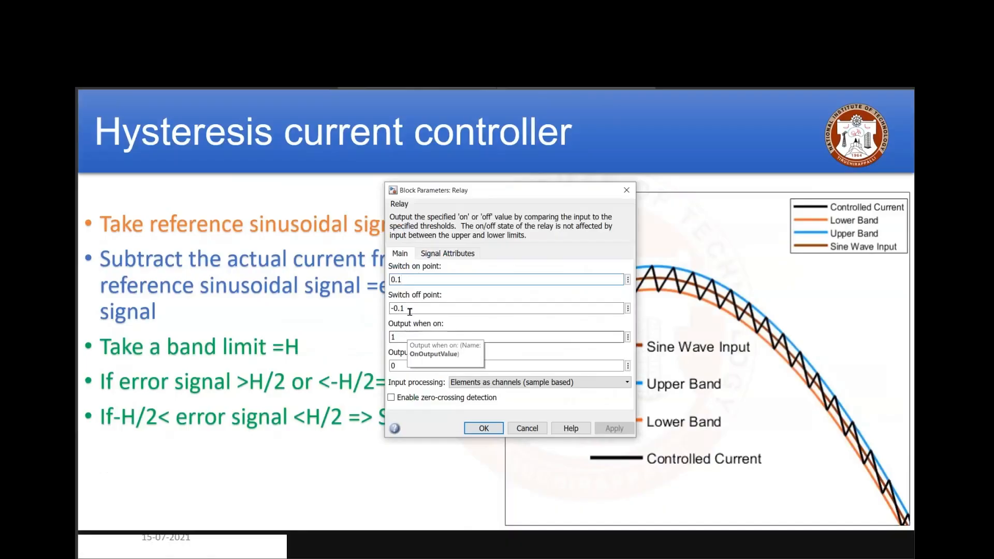
pyautogui.click(484, 429)
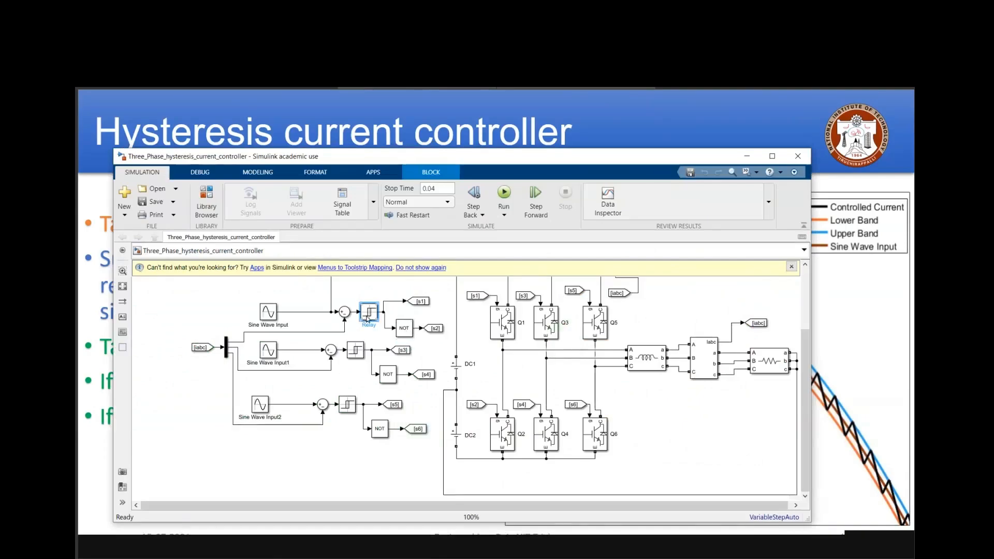
# Check the amplitude and frequency of Sine Wave Input and the phase of Sine Wave Input1
pyautogui.scroll(3, 499, 386)
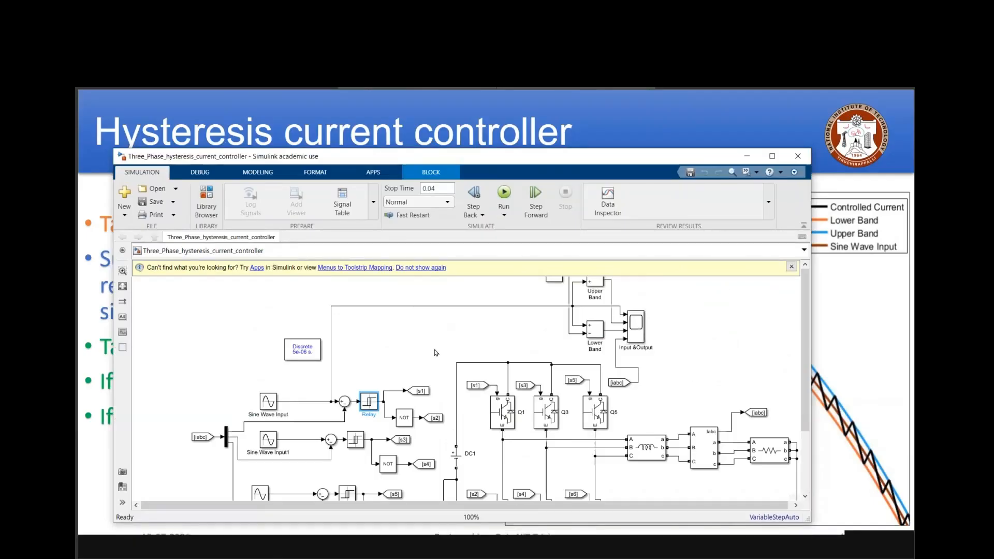
pyautogui.scroll(-3, 435, 353)
pyautogui.doubleClick(269, 313)
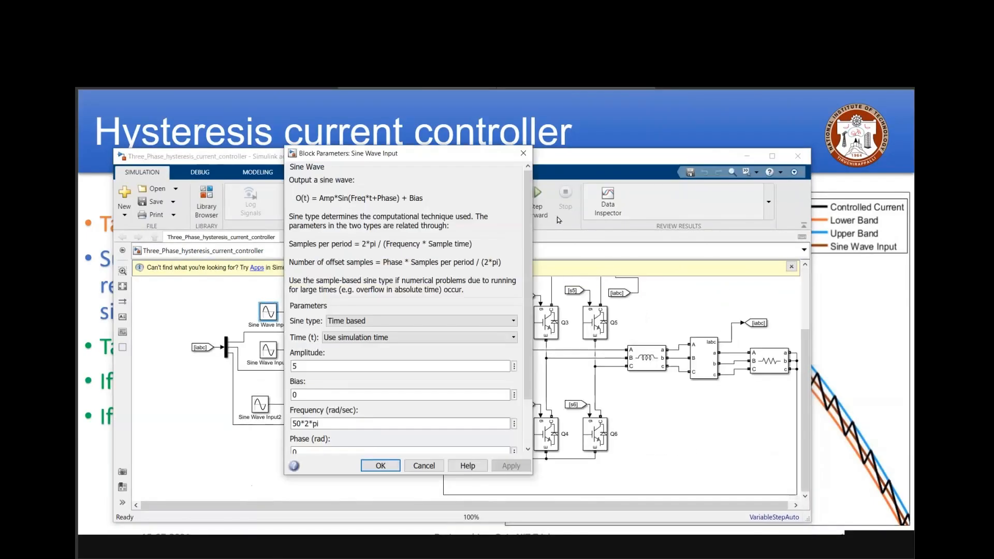
pyautogui.click(524, 153)
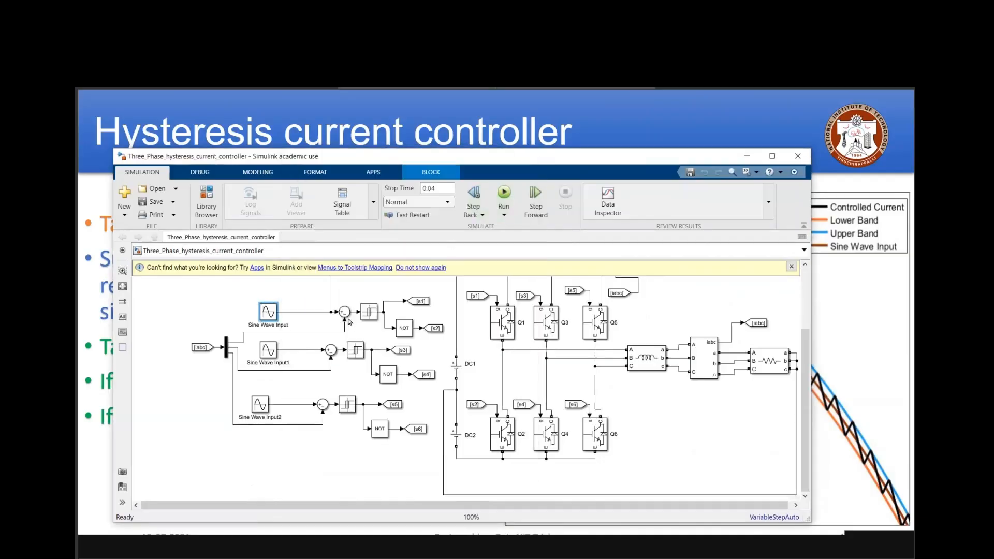
pyautogui.click(226, 346)
pyautogui.doubleClick(269, 349)
pyautogui.scroll(-1, 424, 390)
pyautogui.click(327, 464)
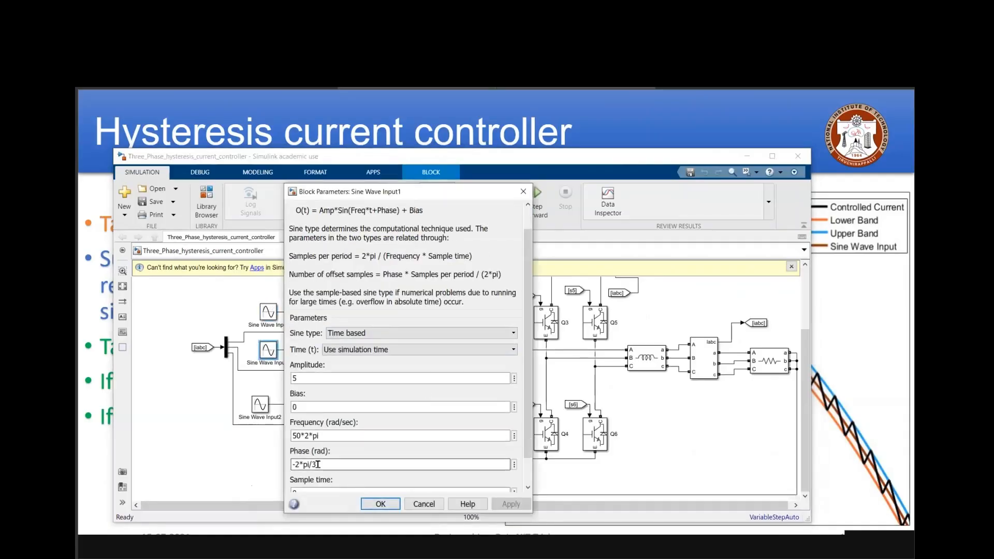
pyautogui.click(389, 504)
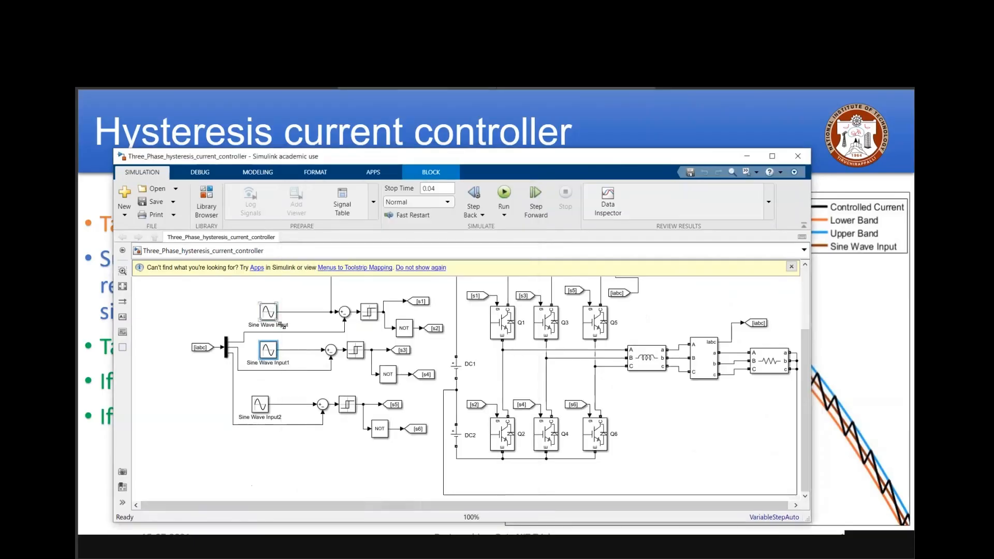
# Check the amplitude, frequency and phase of the third-phase reference, Sine Wave Input2
pyautogui.doubleClick(260, 404)
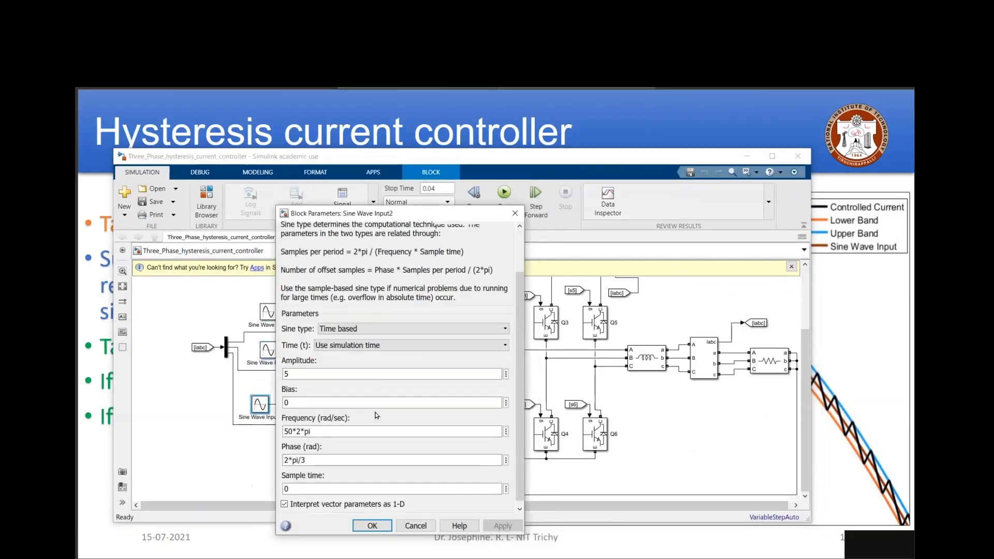
pyautogui.click(372, 526)
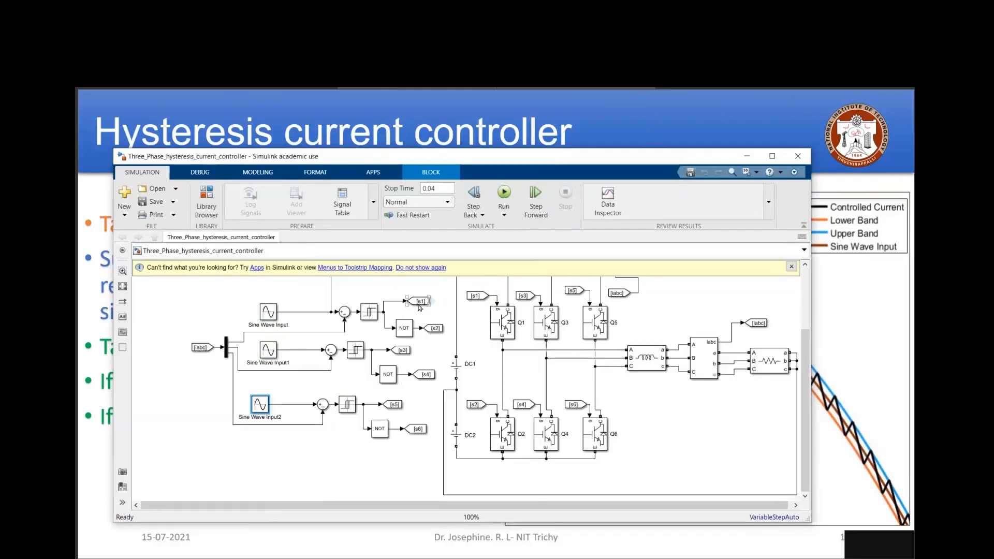
# Maximize the model window, dismiss the notification bar and run the simulation with a stop time of 0.04
pyautogui.scroll(3, 429, 316)
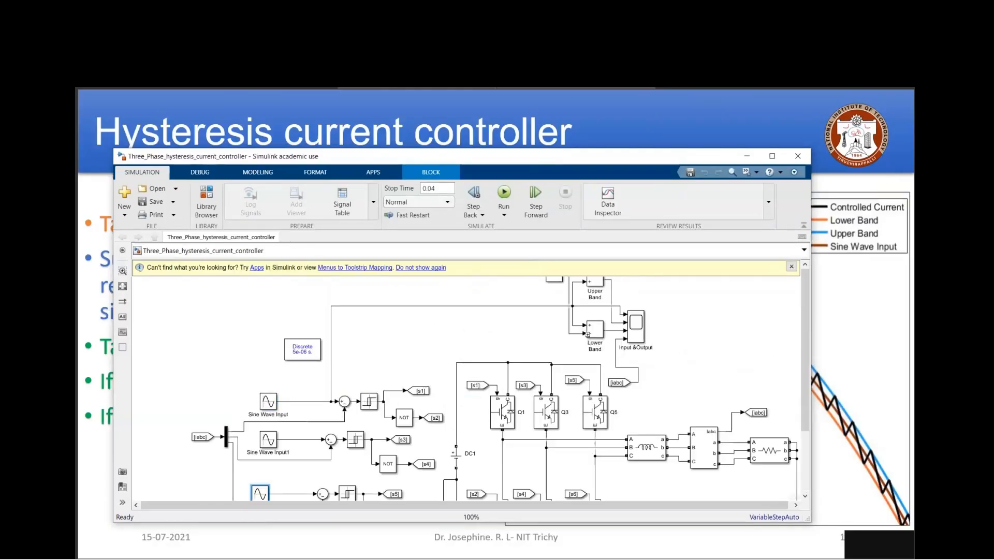
pyautogui.click(781, 156)
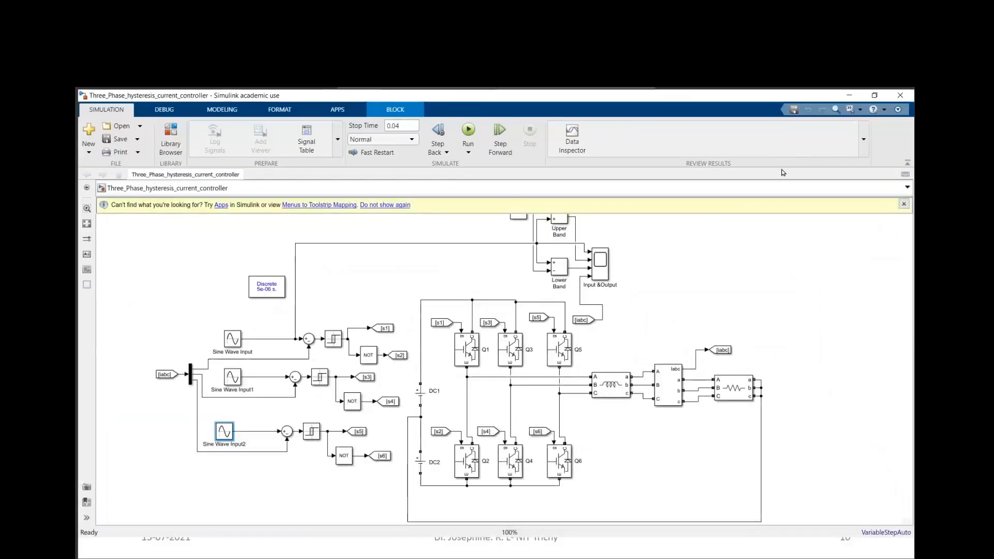
pyautogui.click(904, 204)
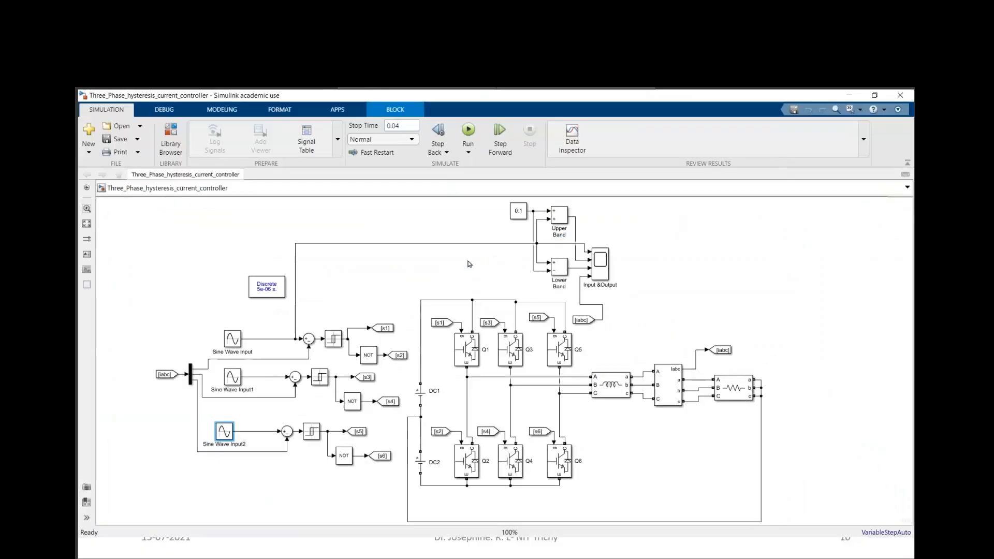
pyautogui.click(469, 135)
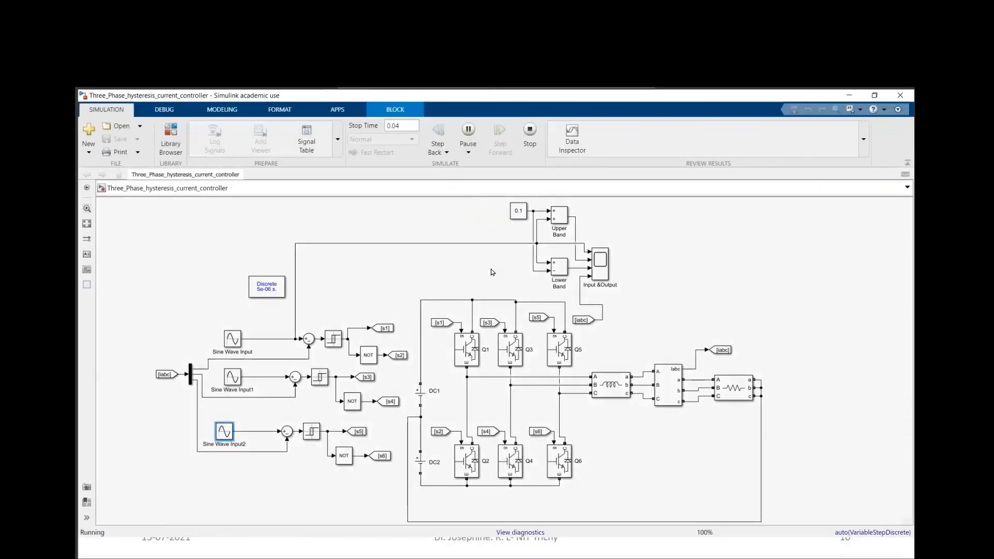
# Examine the Input &Output scope maximized, zoomed in on the first positive peak of the reference current and its bands
pyautogui.click(606, 265)
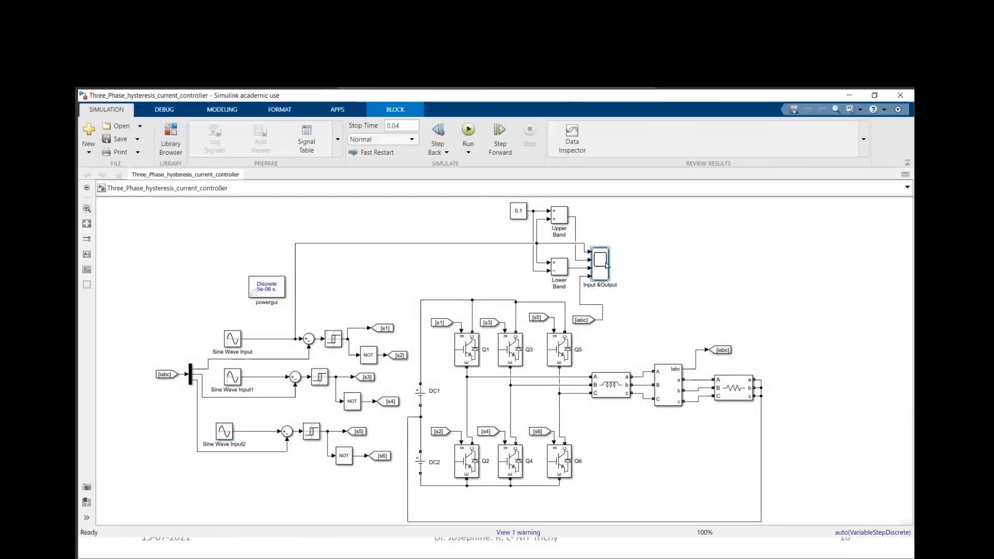
pyautogui.doubleClick(607, 266)
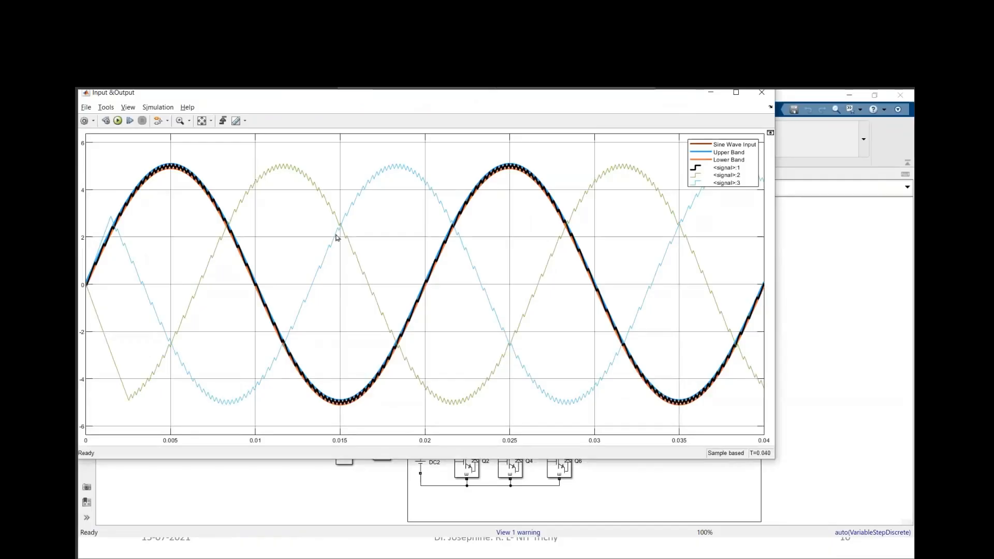
pyautogui.click(735, 93)
pyautogui.click(180, 122)
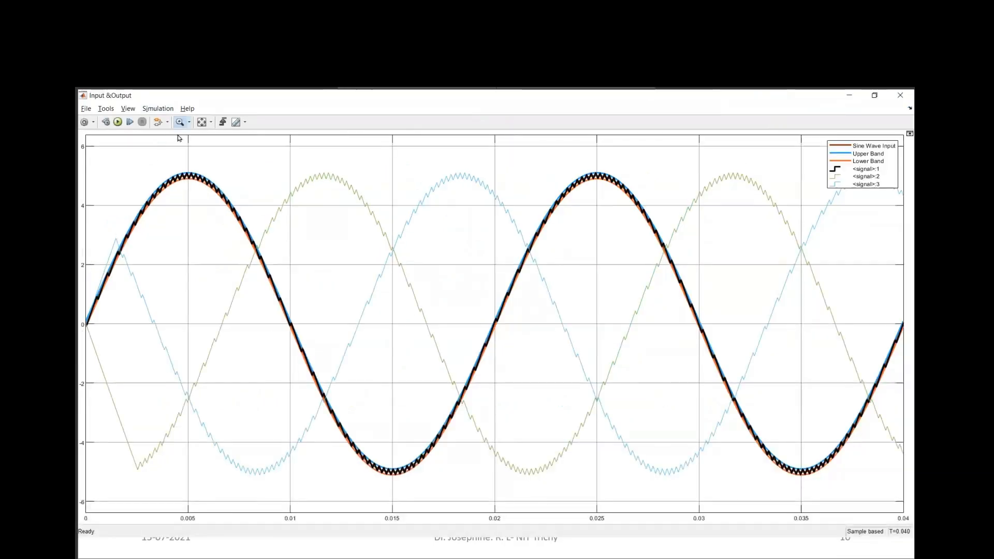
pyautogui.moveTo(119, 163); pyautogui.dragTo(274, 246)
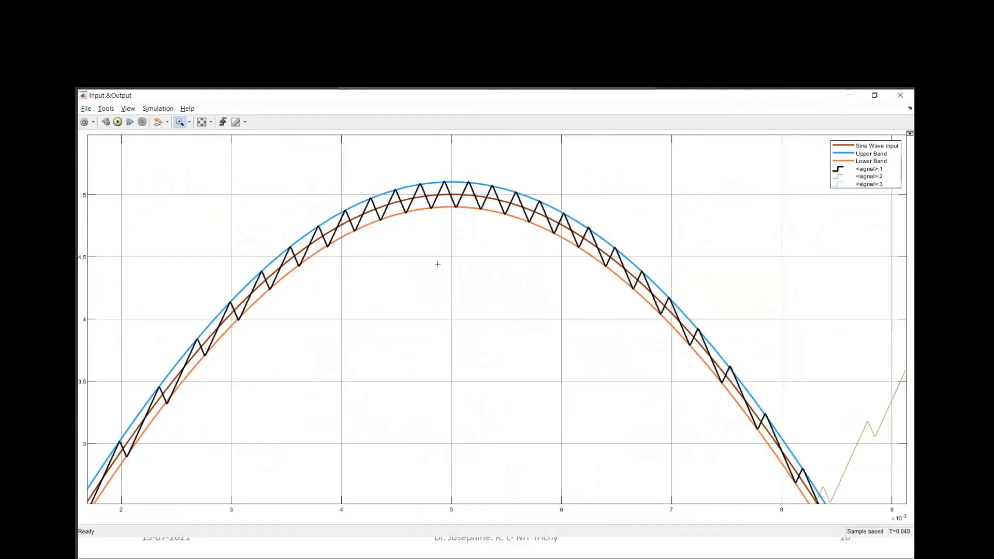
# Set the band Constant in the model to 0.01 and inspect the first current peak in the scope
pyautogui.hotkey('alt', 'Tab')
pyautogui.hotkey('alt', 'Tab')
pyautogui.hotkey('alt', 'Tab')
pyautogui.click(411, 198)
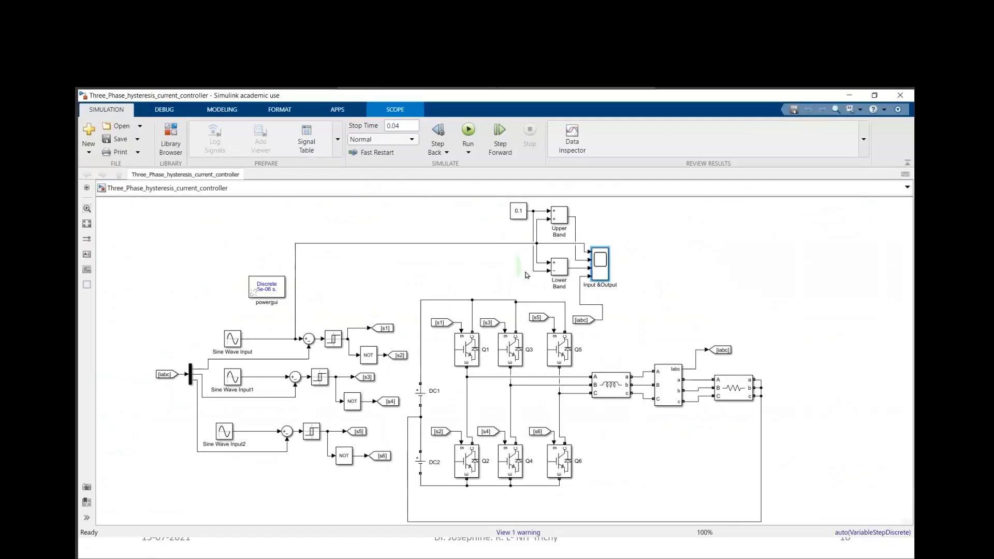
pyautogui.click(596, 320)
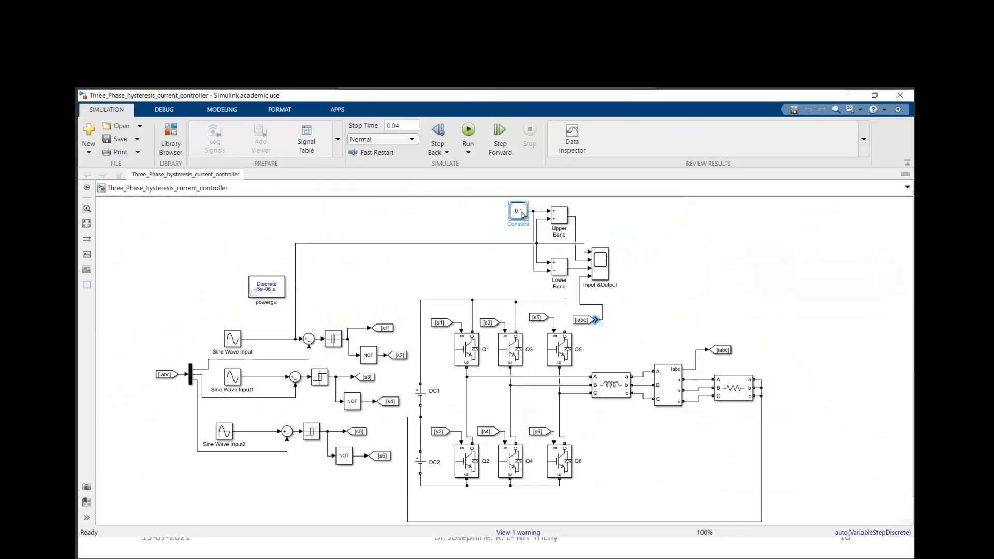
pyautogui.doubleClick(518, 211)
pyautogui.write('0.2')
pyautogui.press('BackSpace')
pyautogui.press('BackSpace')
pyautogui.write('.01')
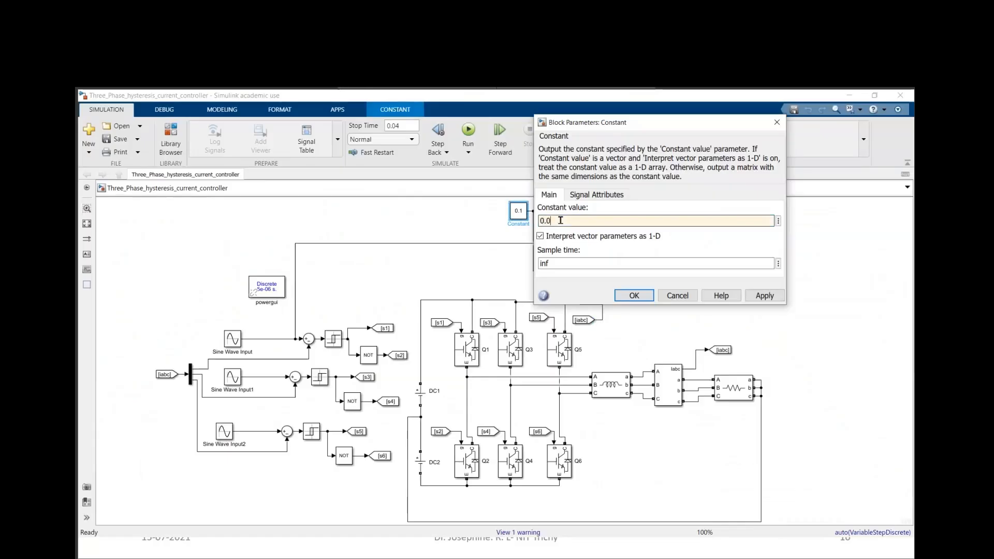
pyautogui.click(633, 296)
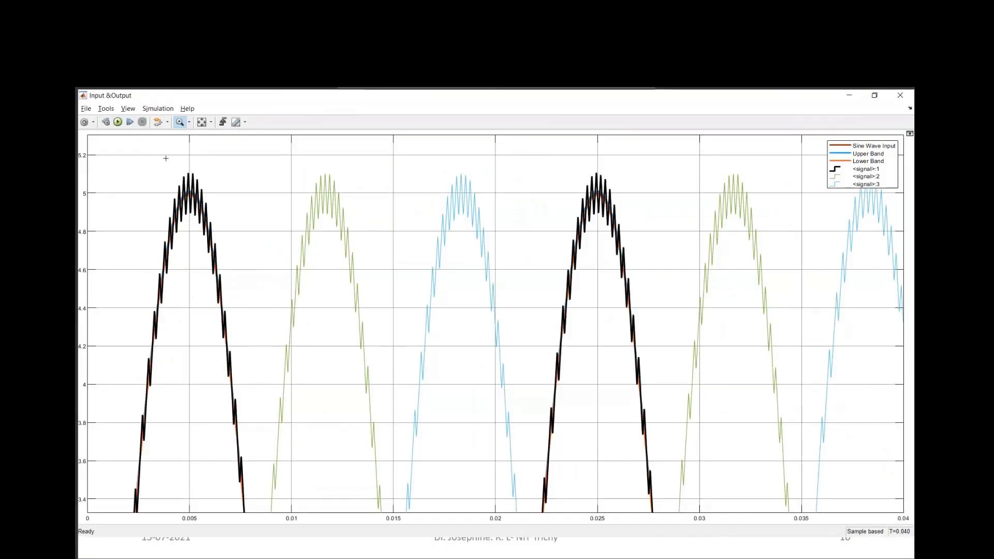
pyautogui.moveTo(161, 159); pyautogui.dragTo(241, 250)
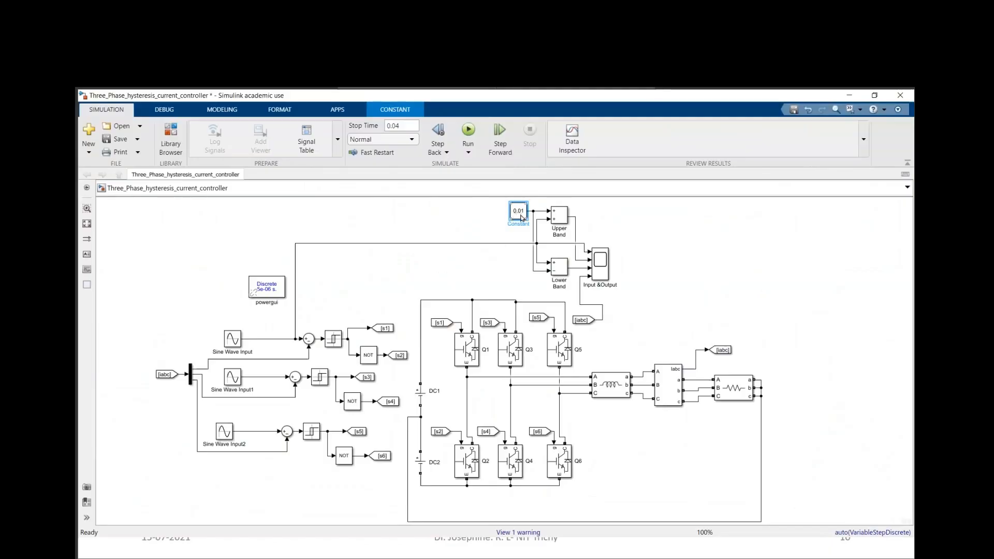
# Set the Constant feeding the Upper Band and Lower Band blocks to 0.1
pyautogui.click(626, 397)
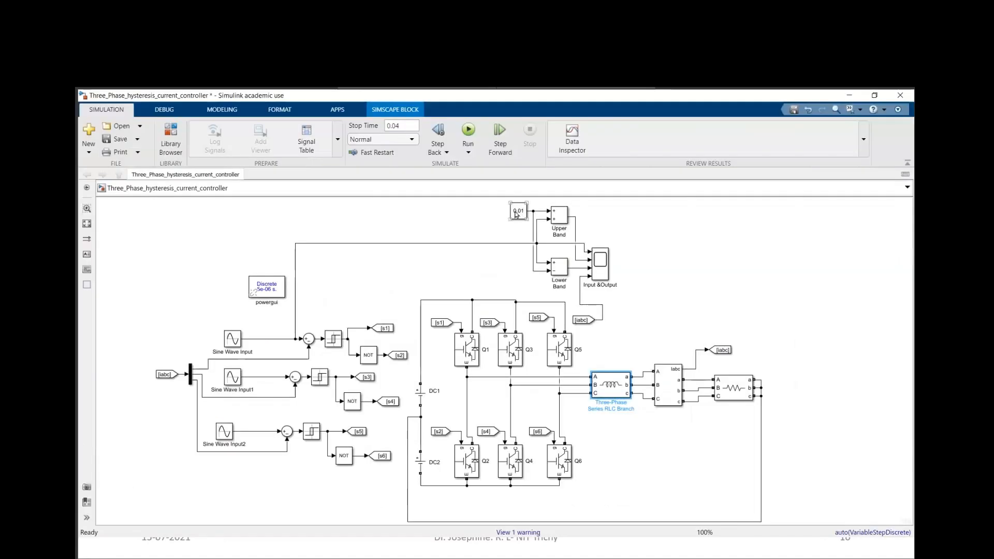
pyautogui.doubleClick(519, 210)
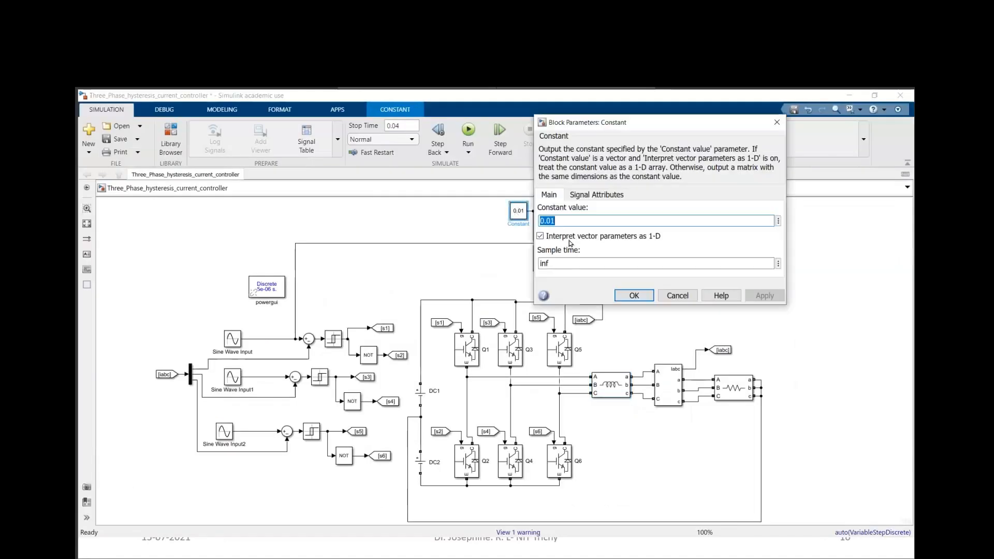
pyautogui.write('0.1')
pyautogui.press('Return')
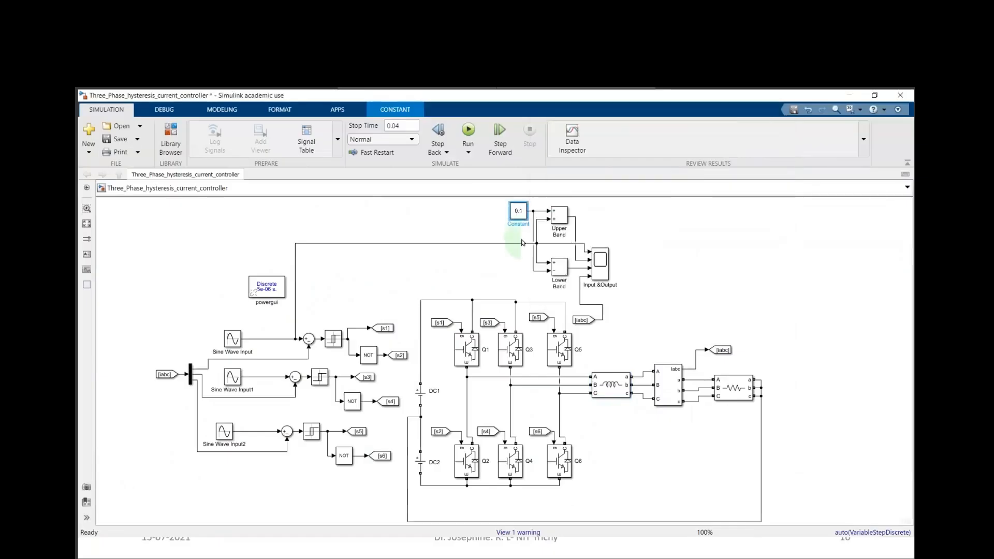
# Set the band Constant to 0.05 and compare the current ripple with the bands around the first peak in the scope
pyautogui.doubleClick(518, 211)
pyautogui.write('0.05')
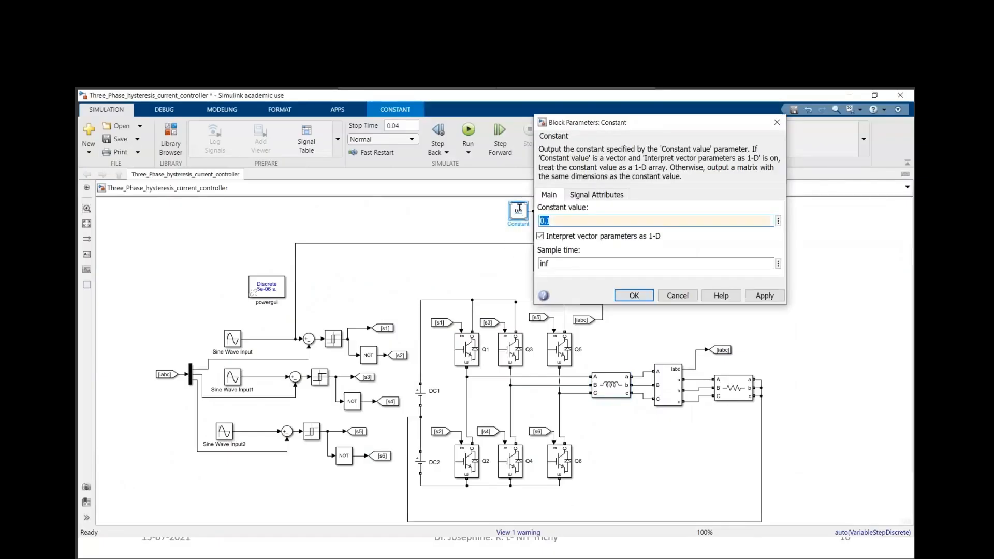
pyautogui.press('Return')
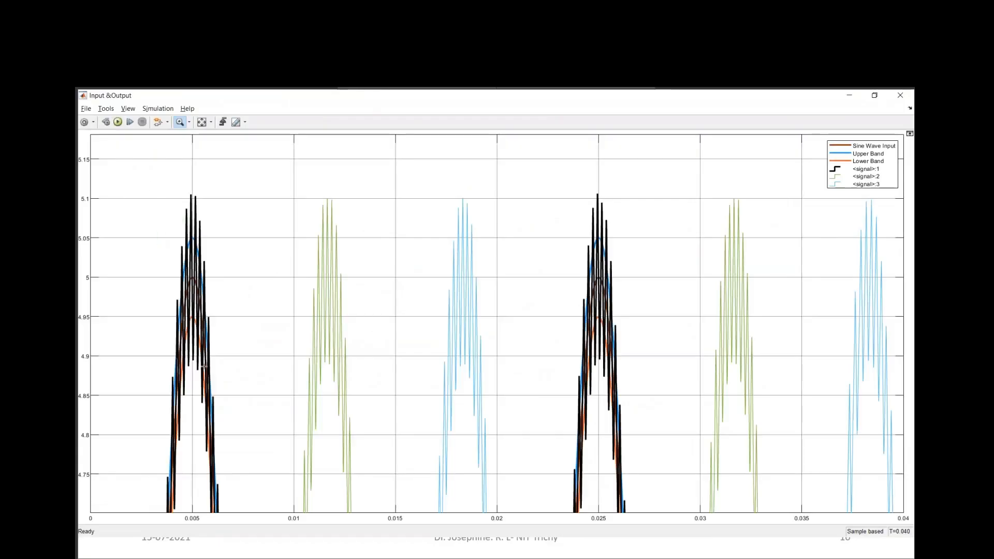
pyautogui.moveTo(149, 166); pyautogui.dragTo(258, 349)
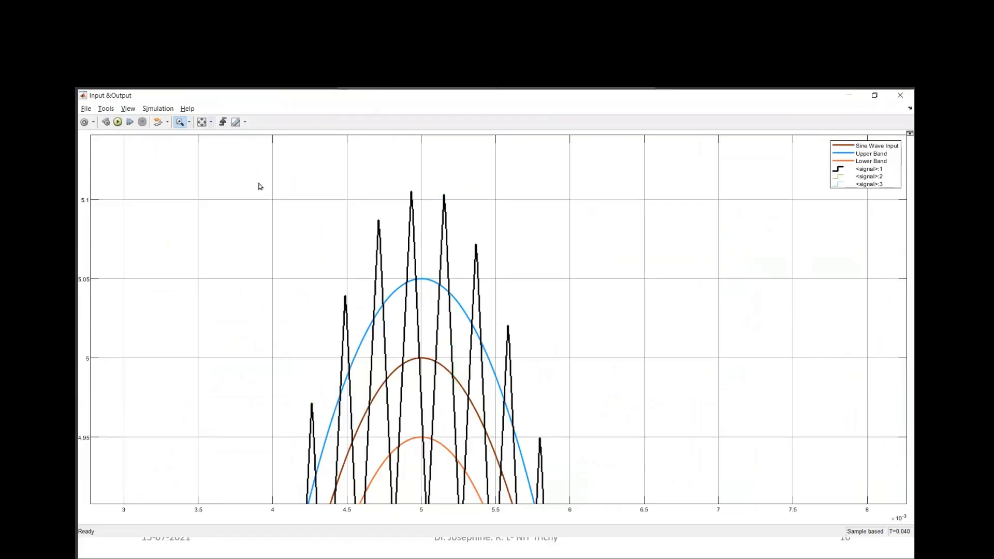
pyautogui.doubleClick(192, 235)
pyautogui.moveTo(138, 161); pyautogui.dragTo(232, 210)
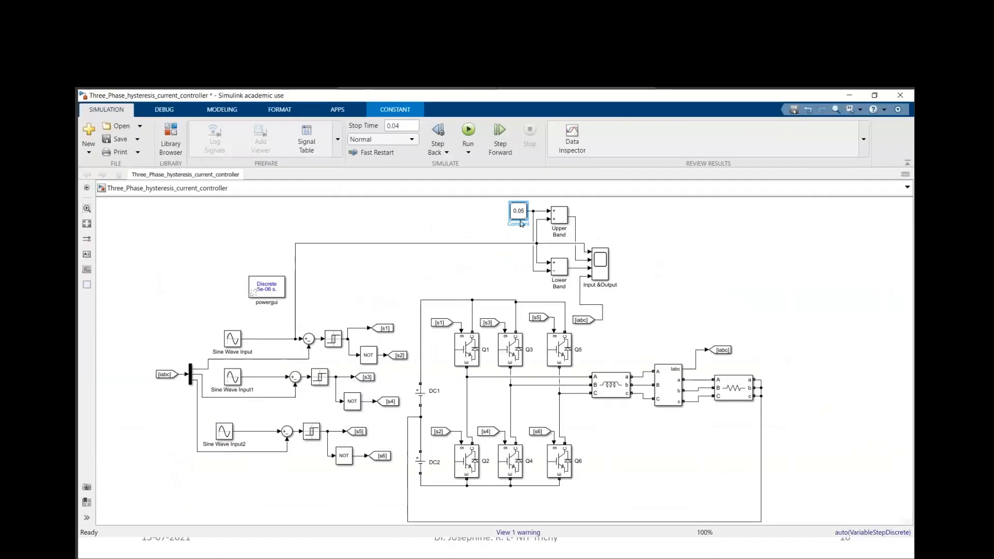
# Set the band Constant back to 0.1 and zoom in on the first current peak in the scope
pyautogui.doubleClick(519, 211)
pyautogui.click(527, 284)
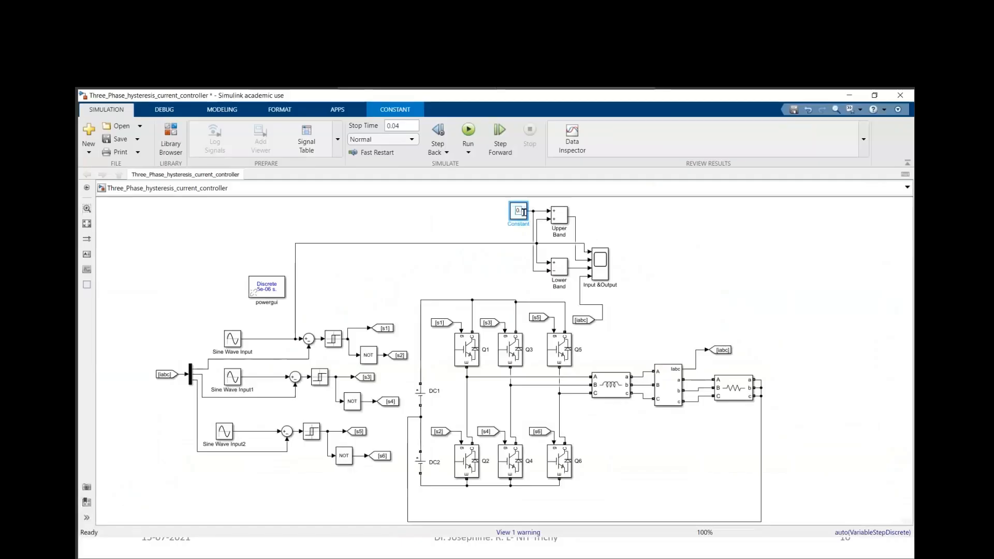
pyautogui.write('1')
pyautogui.press('Return')
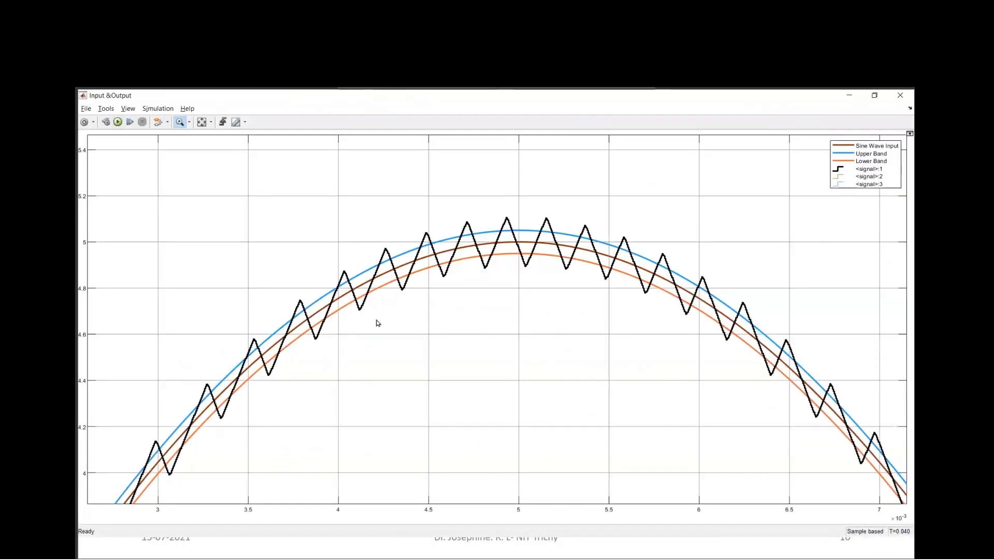
pyautogui.doubleClick(324, 300)
pyautogui.moveTo(151, 207); pyautogui.dragTo(252, 310)
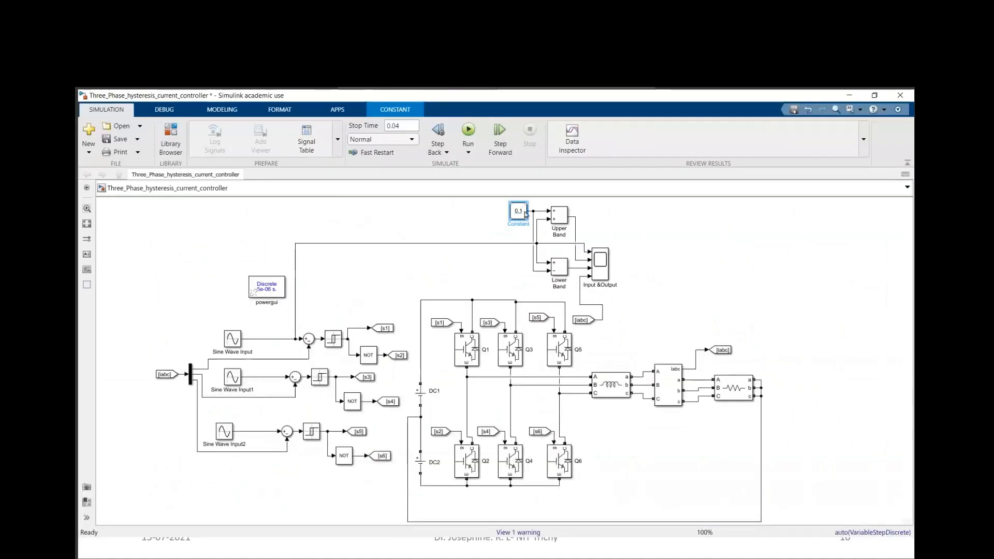
# Set the Constant feeding the Upper Band and Lower Band blocks to 0.2
pyautogui.click(524, 212)
pyautogui.write('0.2')
pyautogui.click(200, 310)
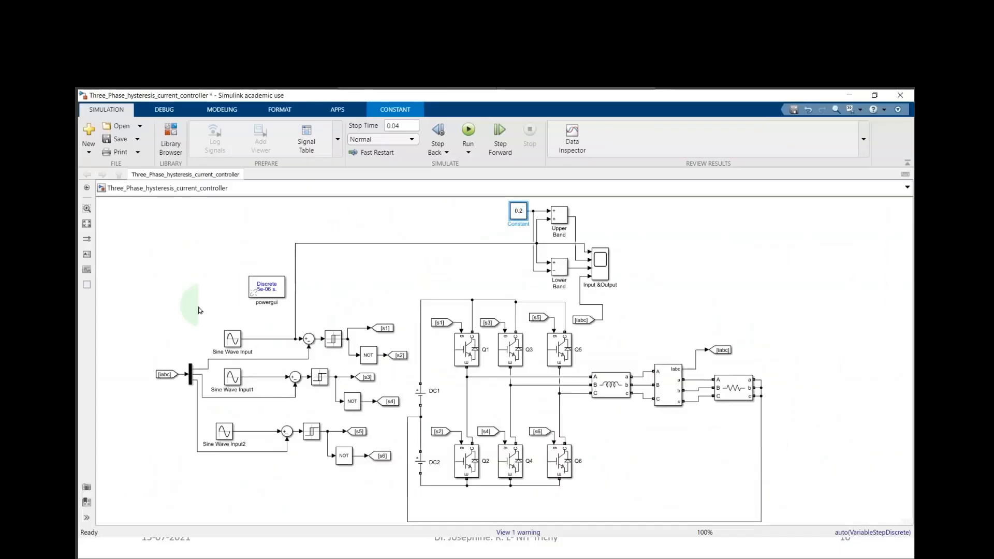
# Set the first phase Relay's switch on point to 0.2 and its switch off point to -0.2
pyautogui.doubleClick(333, 338)
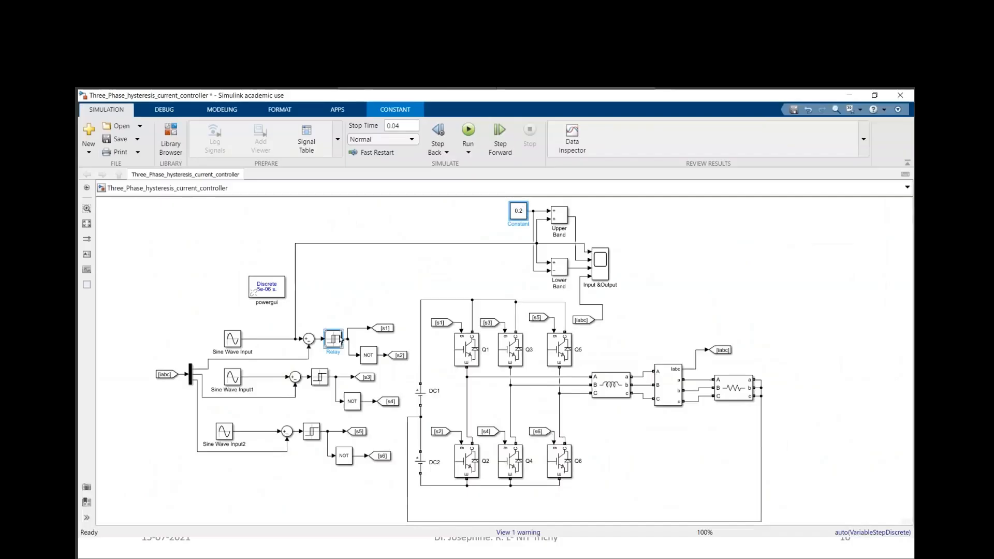
pyautogui.write('0.2')
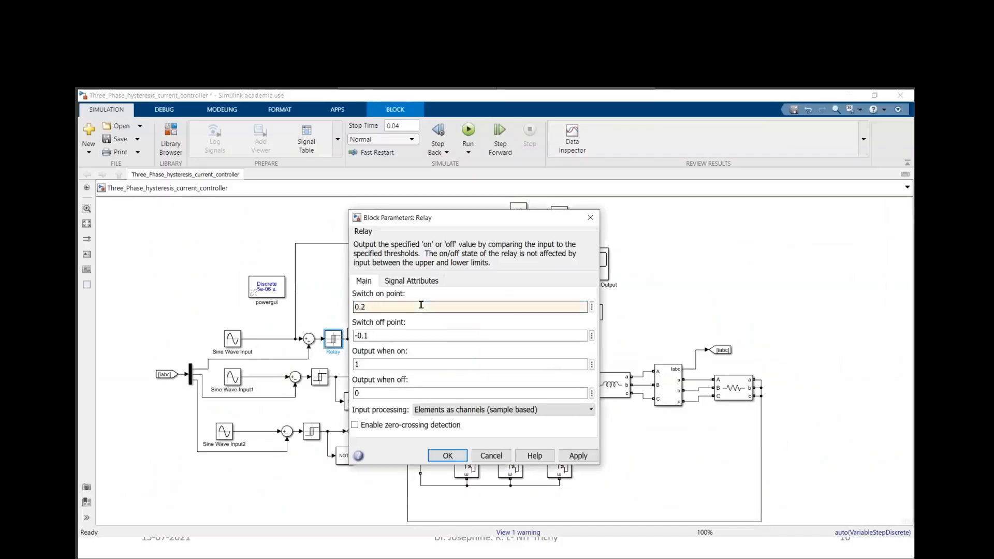
pyautogui.press('Tab')
pyautogui.write('-0.2')
pyautogui.press('Return')
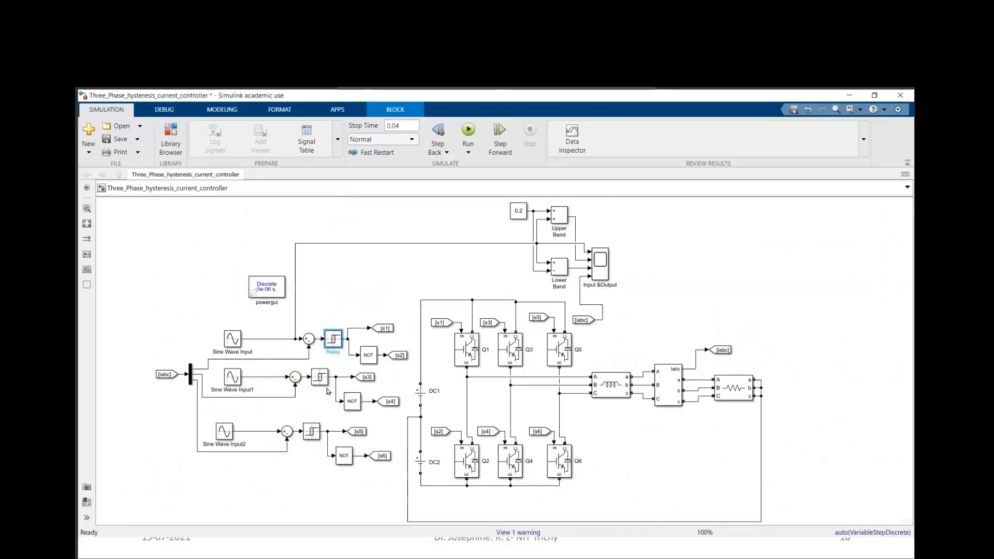
# Set Relay1's switch on point to 0.2 and its switch off point to -0.2
pyautogui.doubleClick(320, 377)
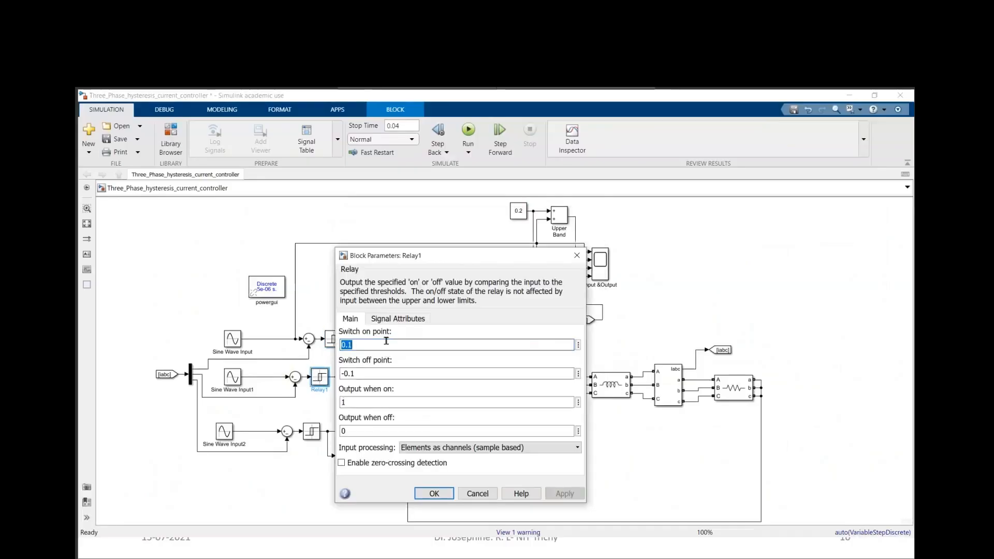
pyautogui.write('0.2')
pyautogui.press('Tab')
pyautogui.write('-0.2')
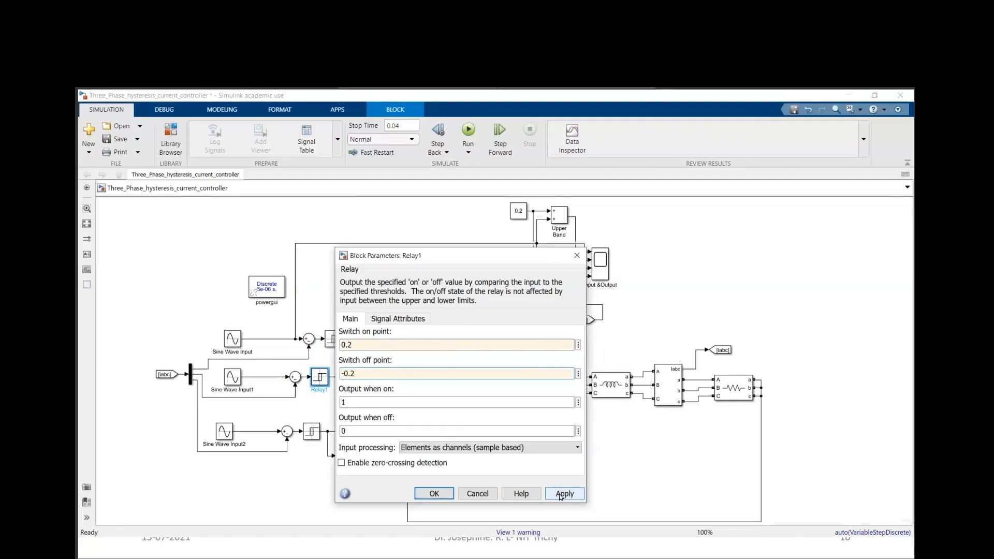
pyautogui.click(563, 494)
pyautogui.click(434, 493)
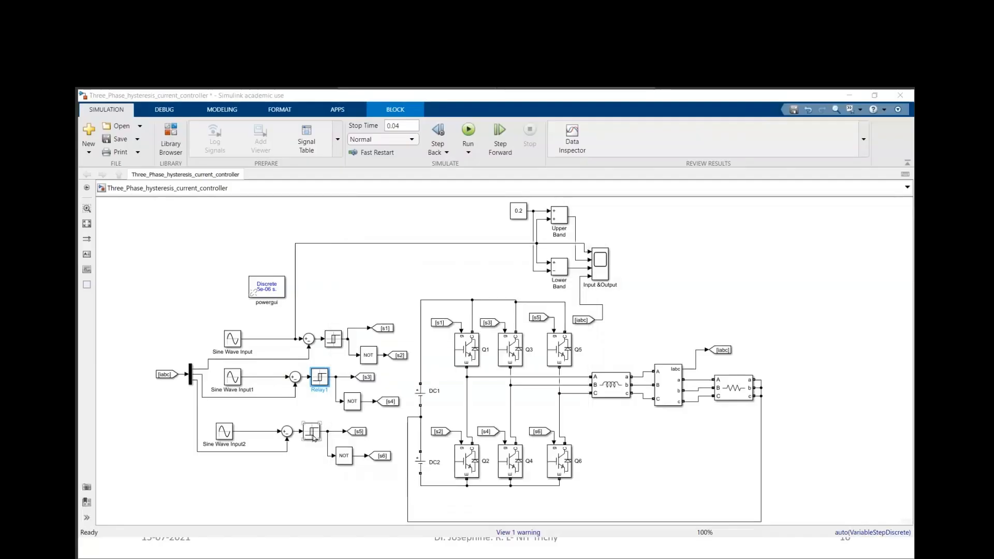
# Set Relay2's switch on point to 0.2 and its switch off point to -0.2
pyautogui.click(313, 433)
pyautogui.doubleClick(313, 432)
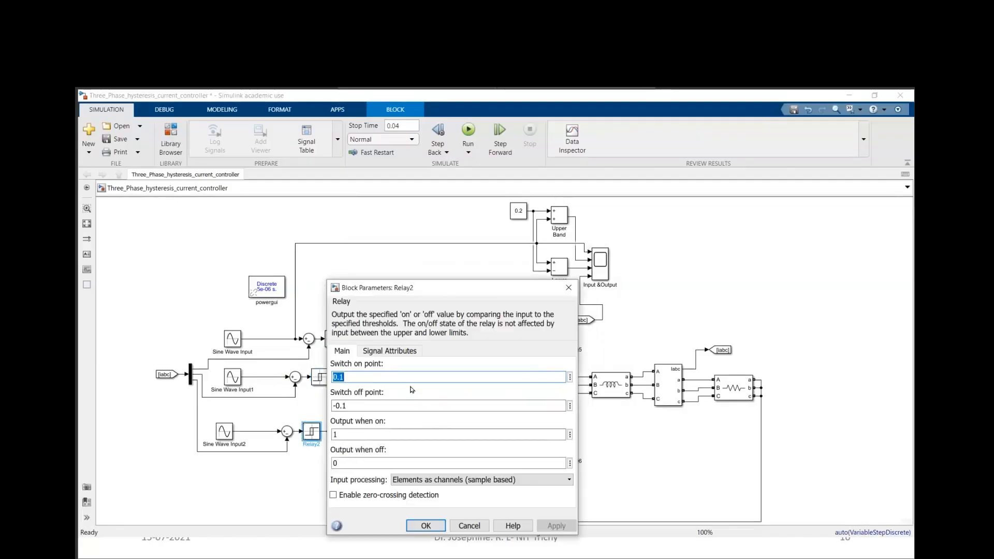
pyautogui.write('0.2')
pyautogui.press('Tab')
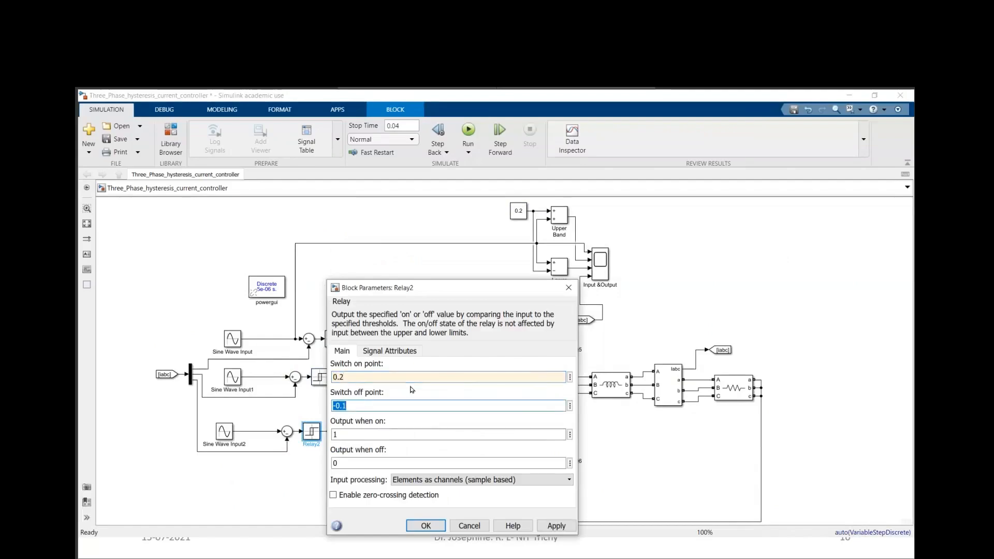
pyautogui.write('-0.2')
pyautogui.press('Return')
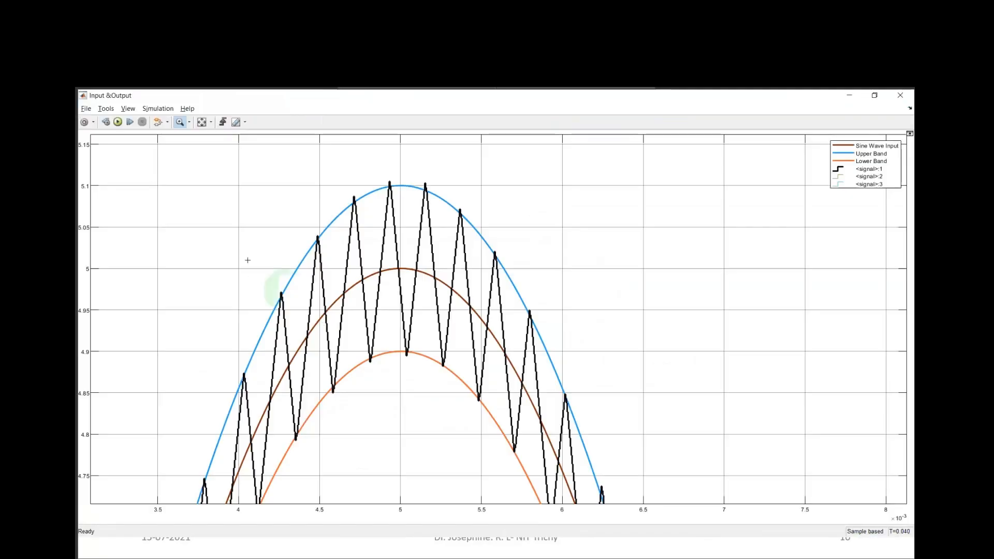
# Rerun the three-phase simulation and zoom in on the controlled current's first positive peak between the upper and lower bands
pyautogui.click(200, 122)
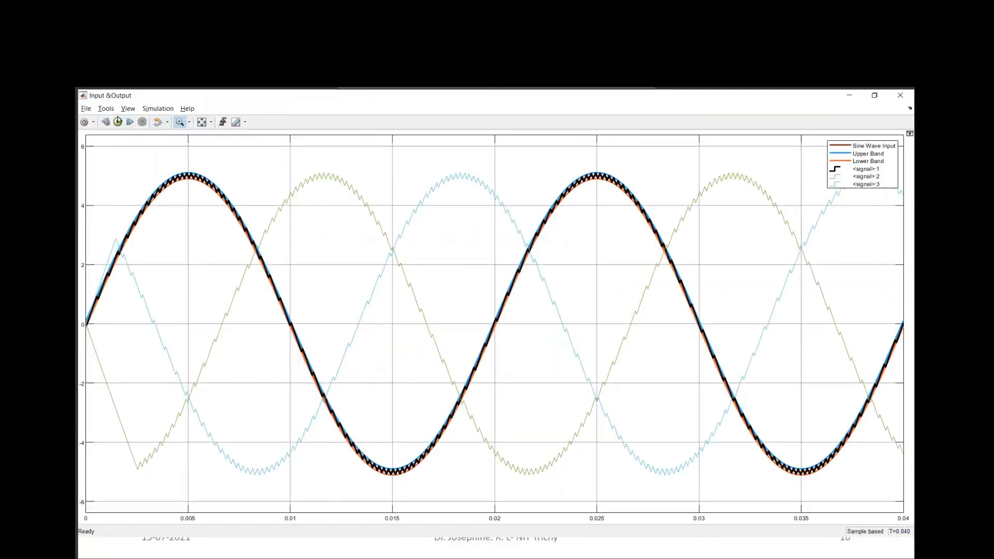
pyautogui.click(119, 124)
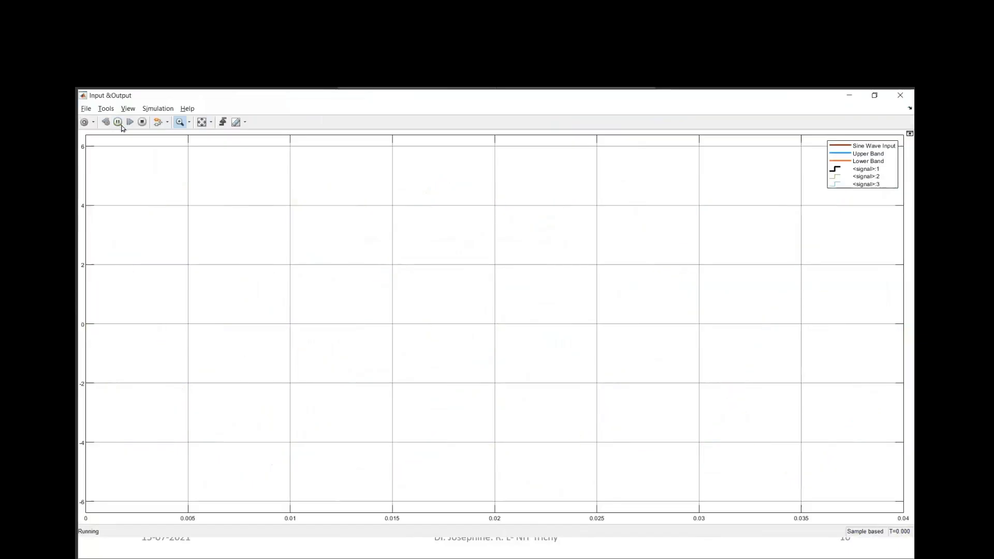
pyautogui.moveTo(162, 160); pyautogui.dragTo(250, 222)
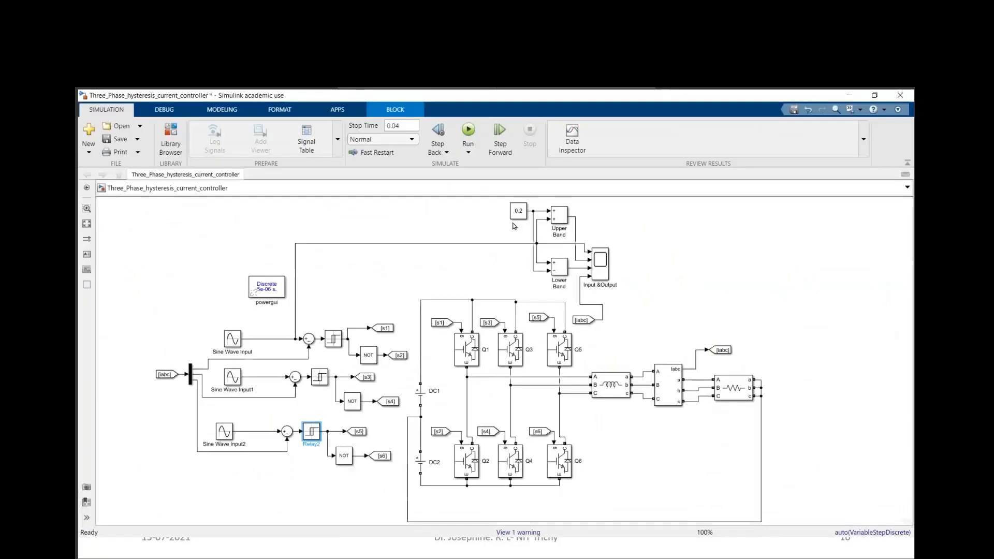
pyautogui.click(293, 375)
pyautogui.click(202, 197)
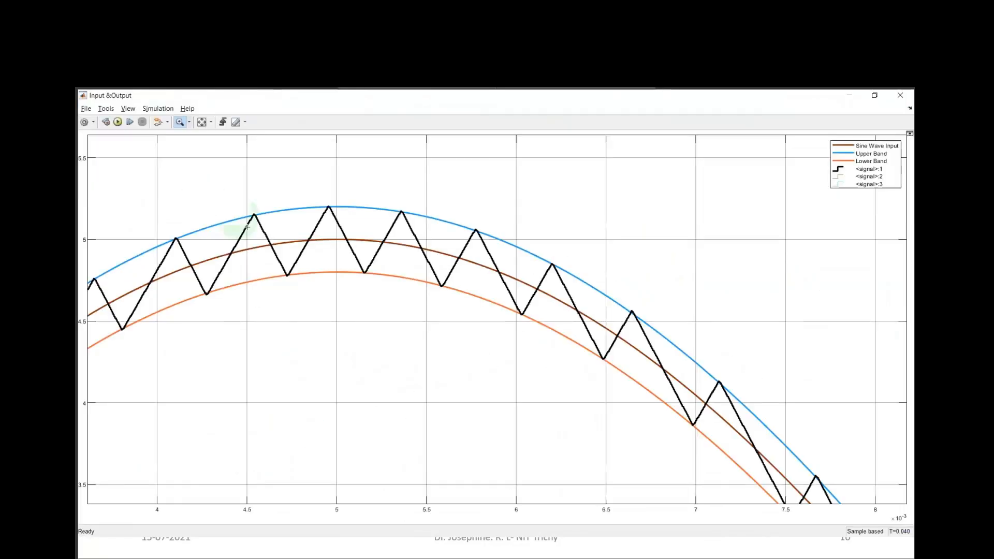
pyautogui.click(350, 295)
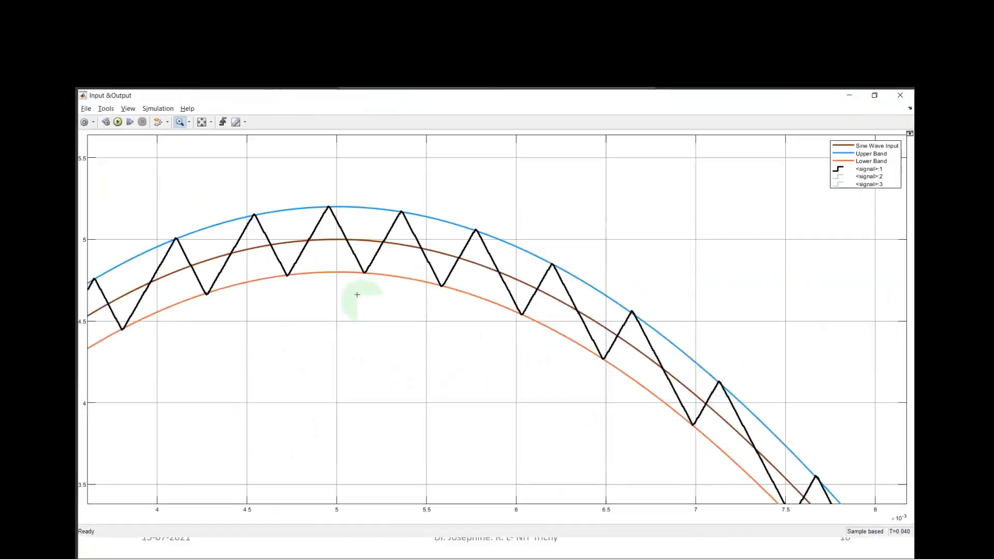
pyautogui.click(322, 200)
pyautogui.moveTo(338, 161); pyautogui.dragTo(339, 274)
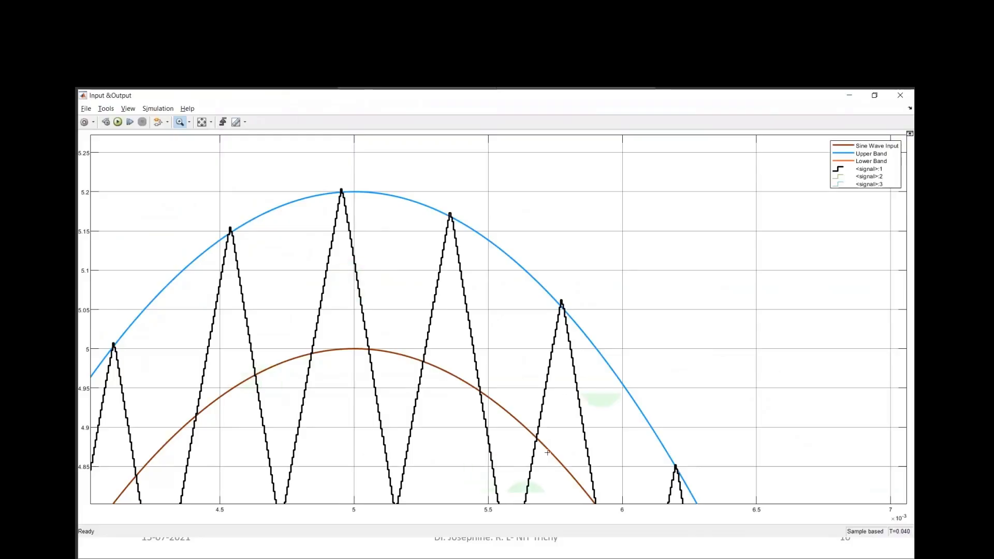
pyautogui.click(879, 447)
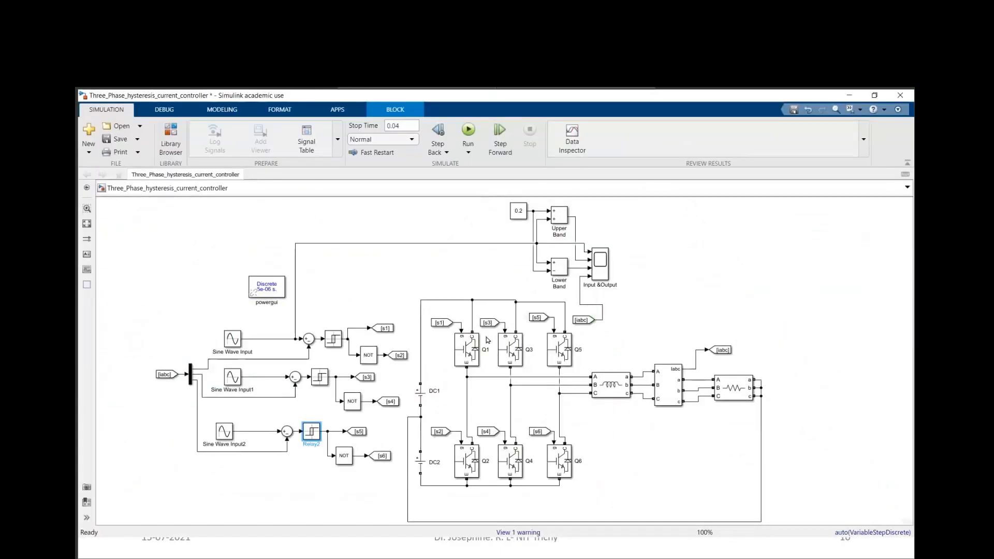
pyautogui.click(471, 354)
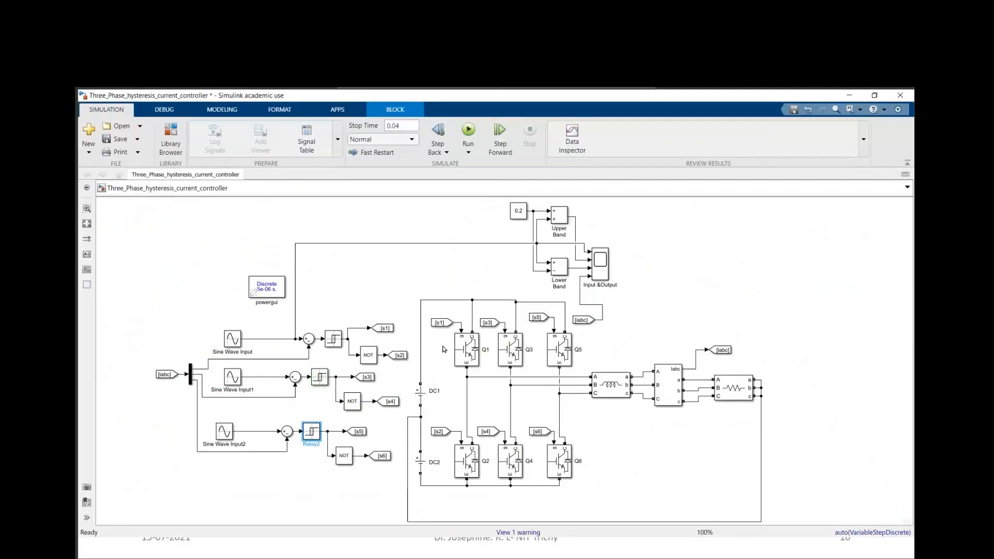
pyautogui.click(612, 387)
pyautogui.keyDown('shift'); pyautogui.click(738, 392); pyautogui.keyUp('shift')
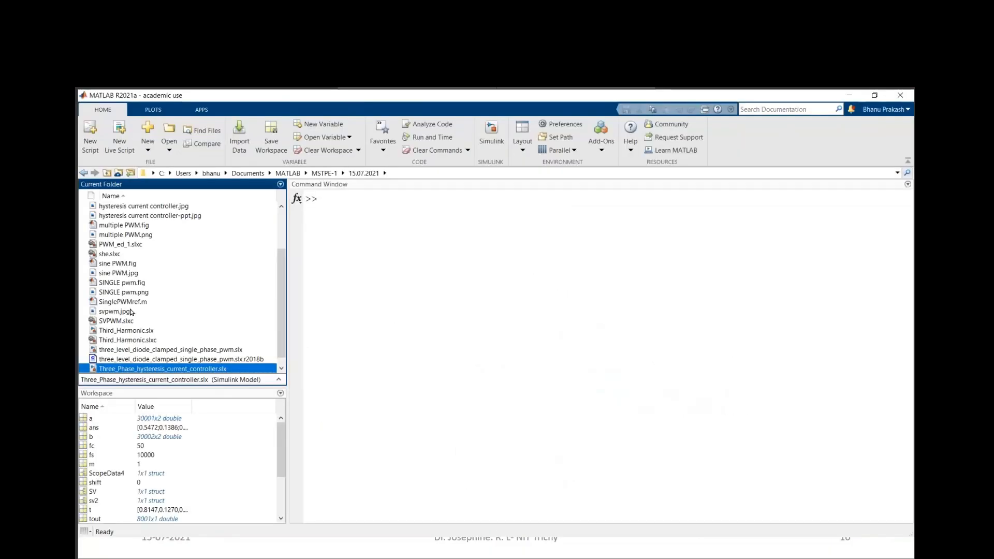
# Switch to the main MATLAB window and open the model Haf_leg_hysteresis_Band_Current_Controller.slx from the current folder
pyautogui.scroll(5, 141, 261)
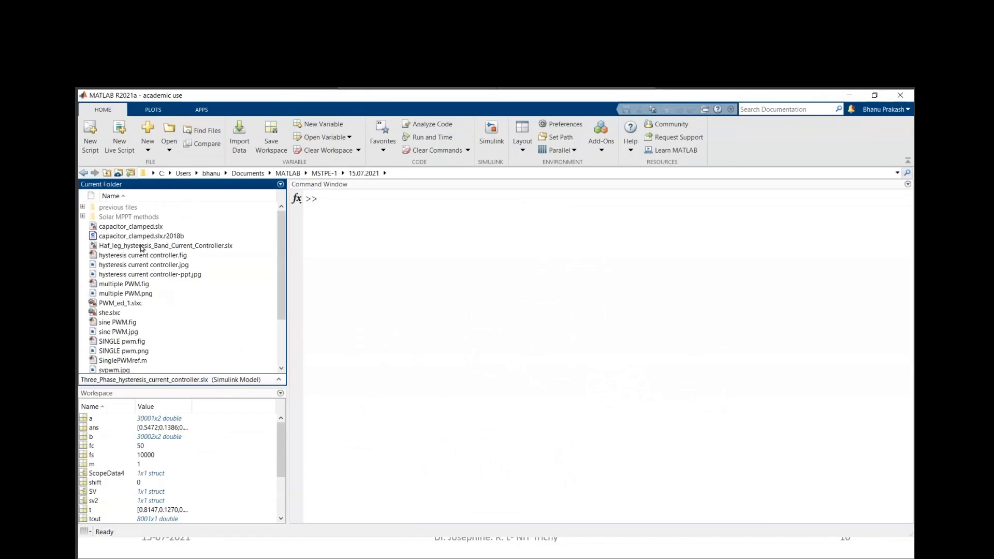
pyautogui.scroll(-3, 139, 311)
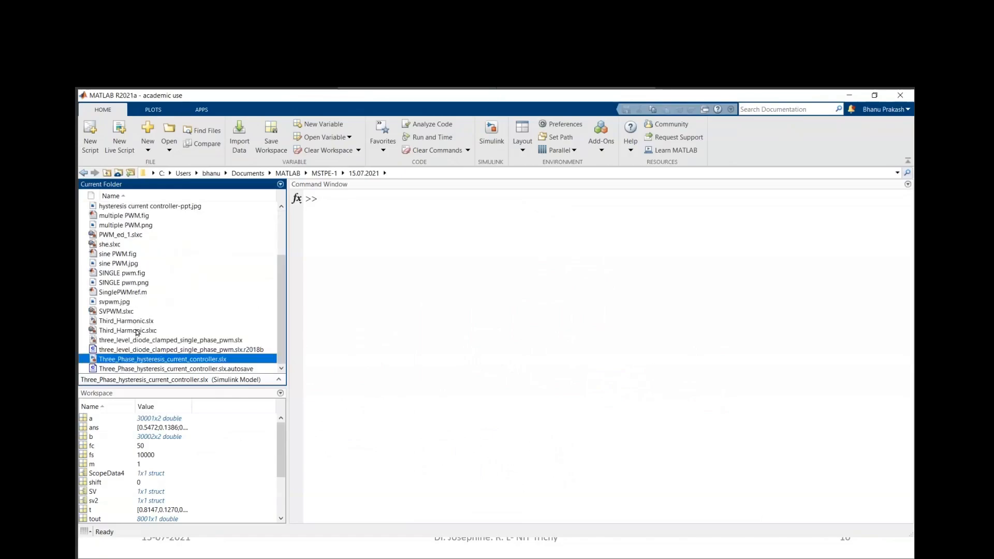
pyautogui.scroll(3, 138, 332)
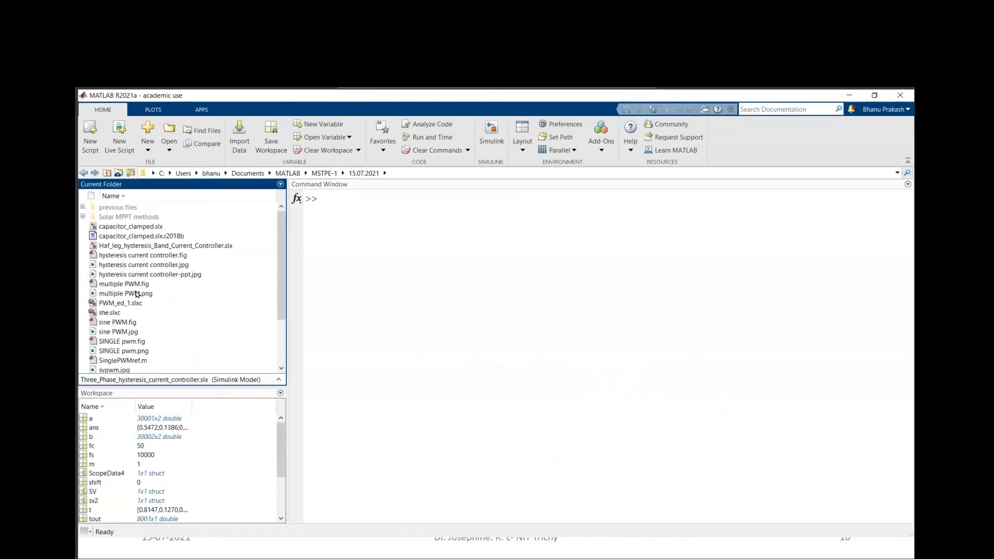
pyautogui.click(138, 247)
pyautogui.doubleClick(138, 249)
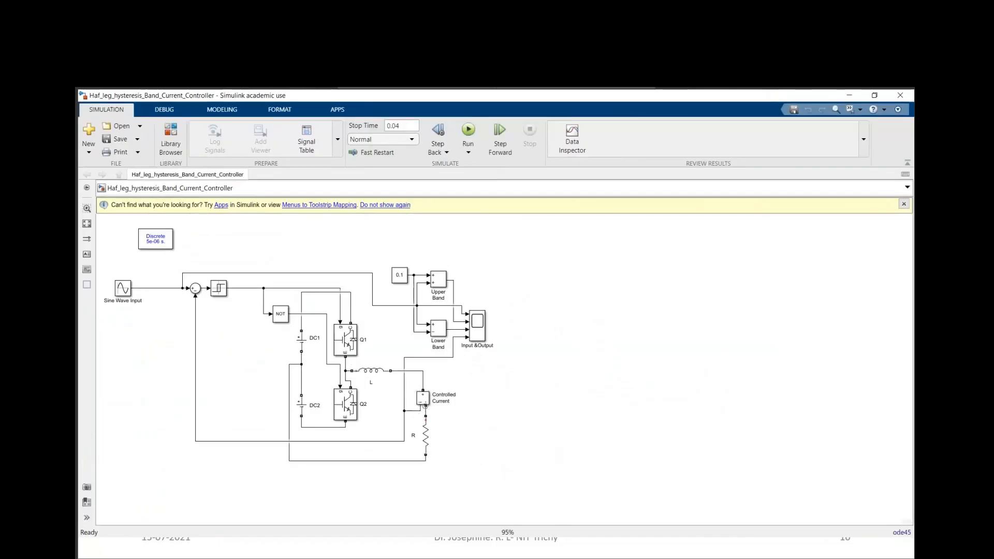
# Trace the Controlled Current feedback signal and inspect the Relay's switch on and switch off points
pyautogui.click(413, 411)
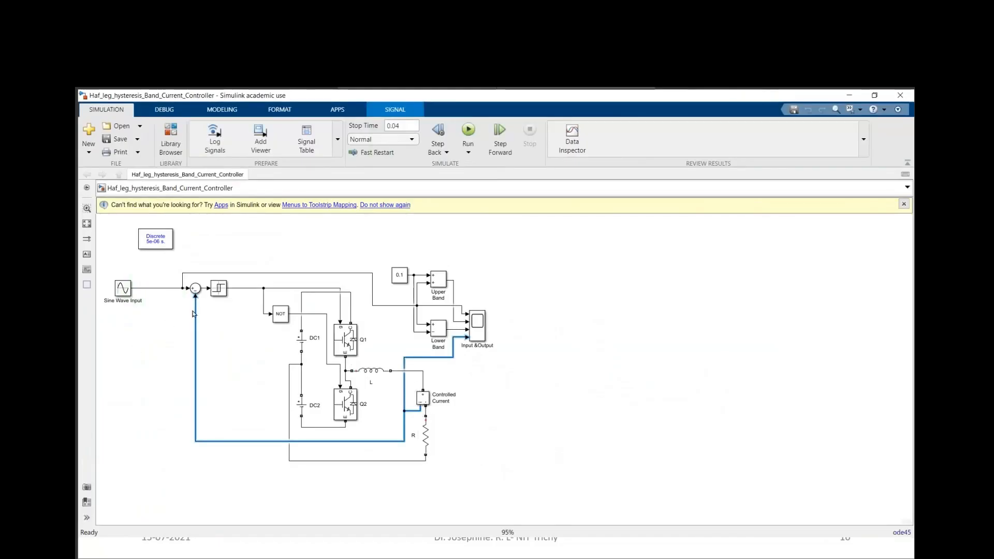
pyautogui.doubleClick(218, 288)
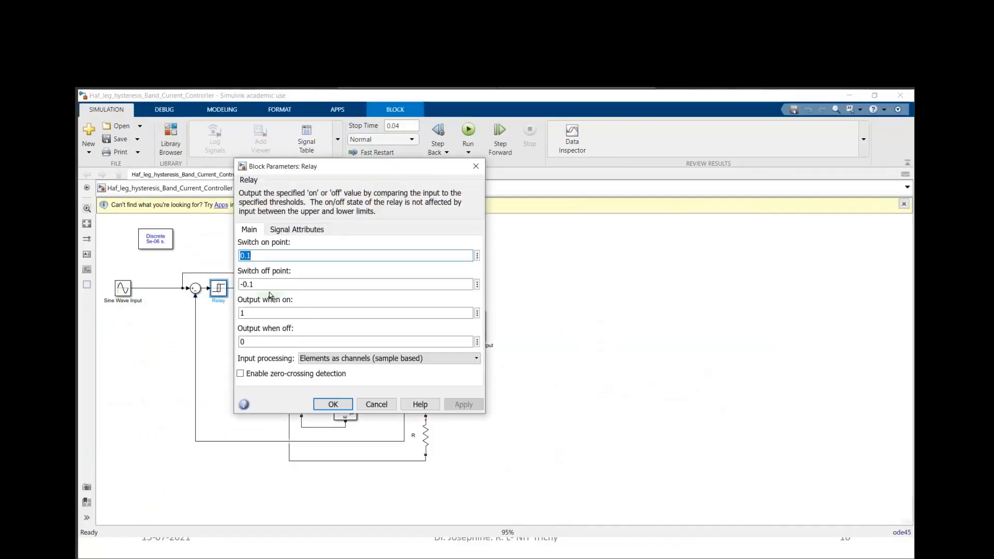
pyautogui.click(333, 405)
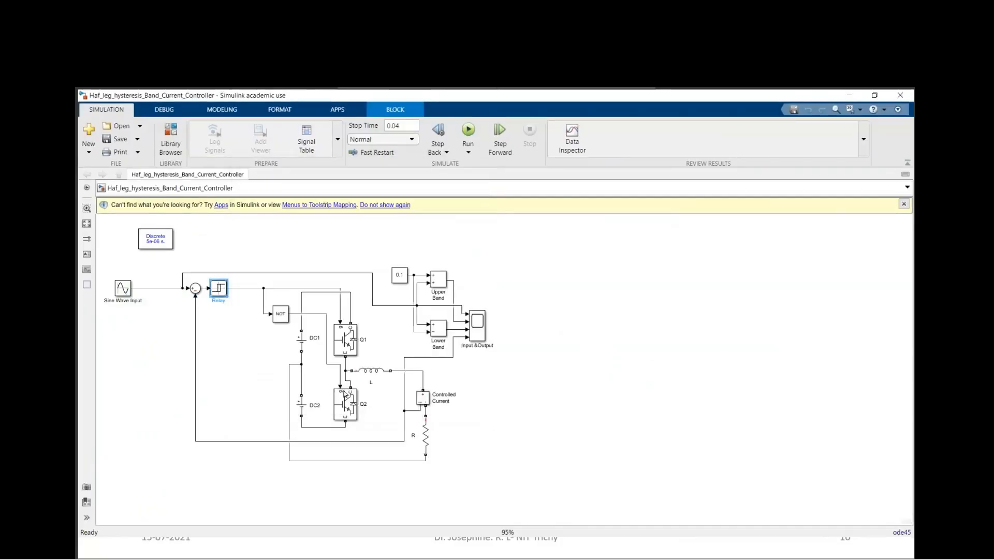
# Run the half-leg simulation from the Input &Output scope and return to the model
pyautogui.doubleClick(476, 325)
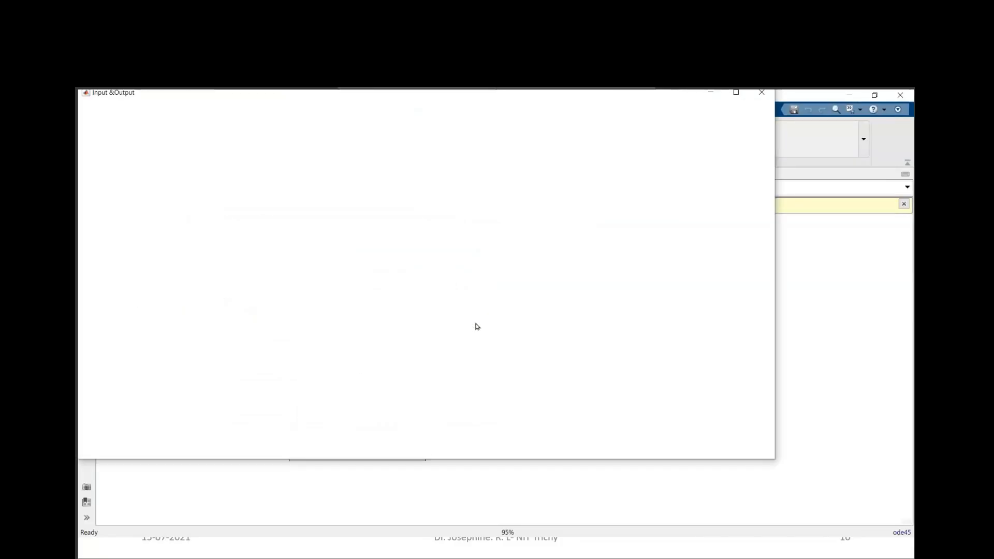
pyautogui.click(119, 120)
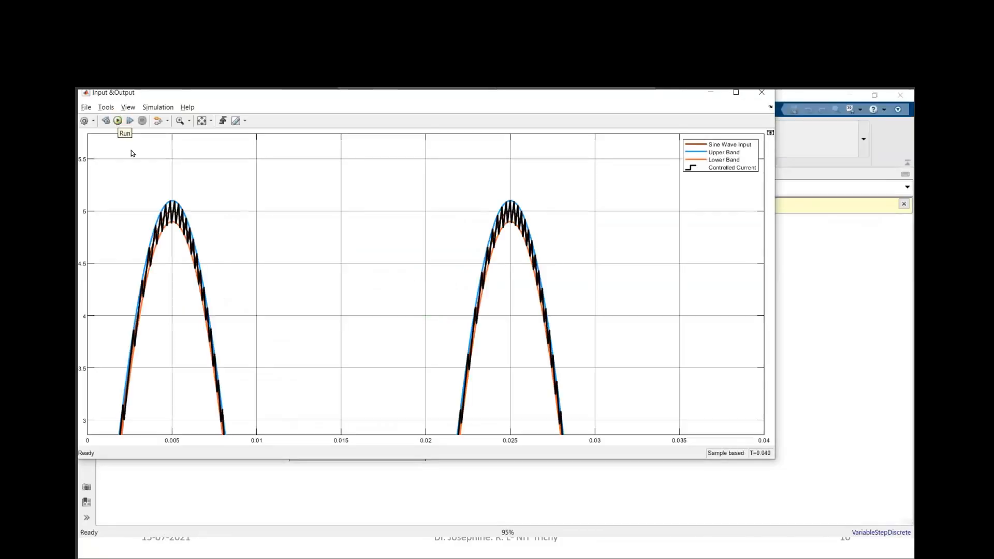
pyautogui.hotkey('alt', 'Tab')
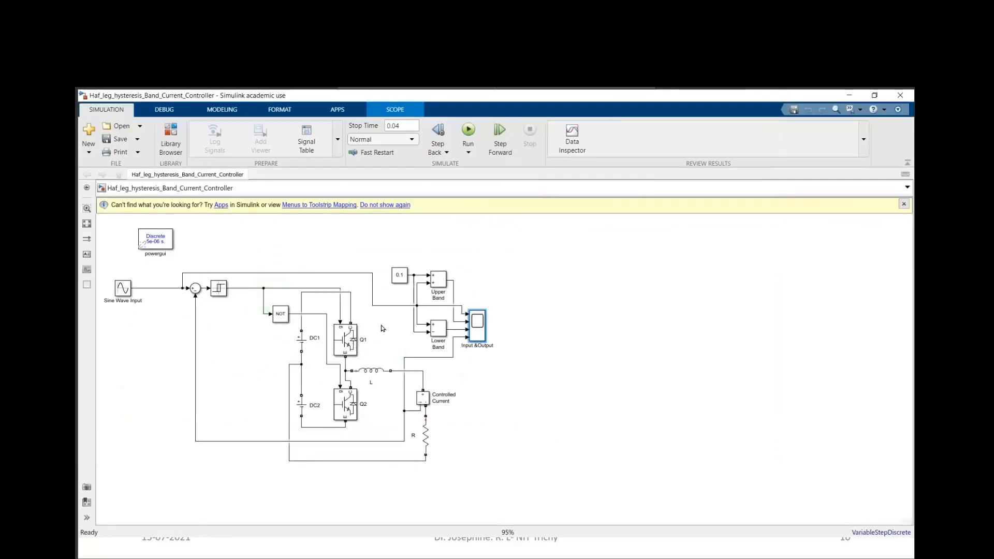
# Branch the Relay's output signal from the Q1 gate line to an additional input of the Input &Output scope
pyautogui.click(352, 284)
pyautogui.click(337, 288)
pyautogui.moveTo(337, 288); pyautogui.dragTo(472, 339)
# Rerun the half-leg simulation with the Relay signal included, then maximize the scope and fit all waveforms in view
pyautogui.doubleClick(476, 326)
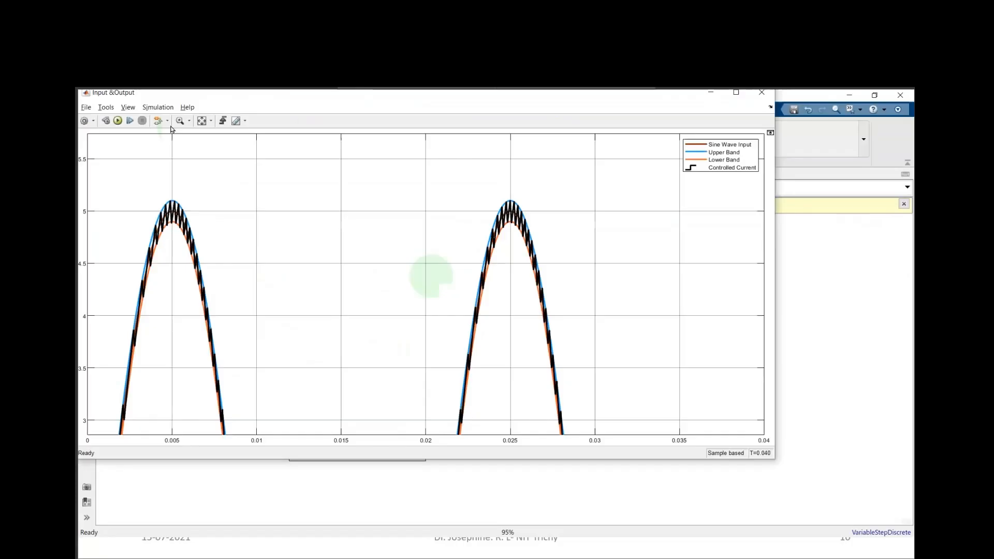
pyautogui.click(118, 120)
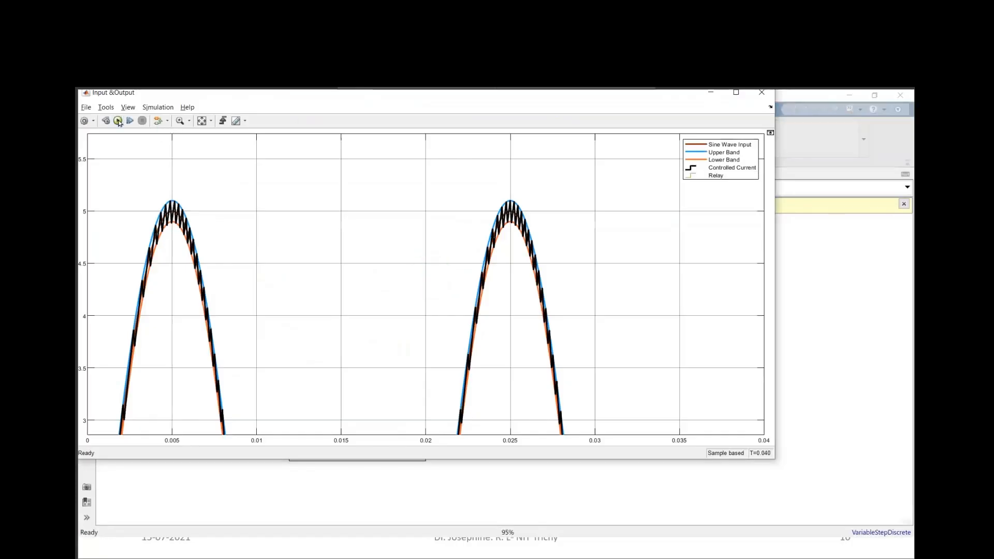
pyautogui.click(322, 151)
pyautogui.click(736, 92)
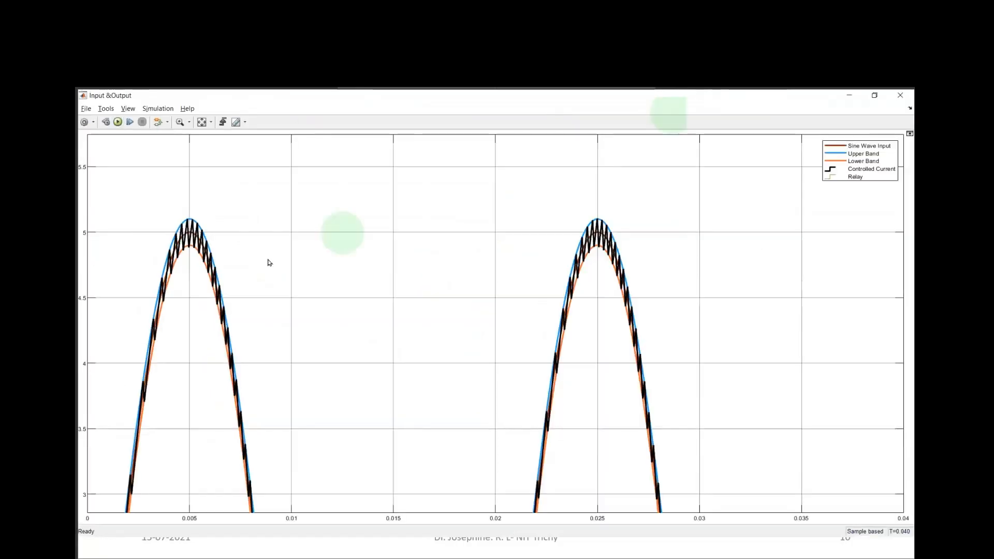
pyautogui.click(201, 121)
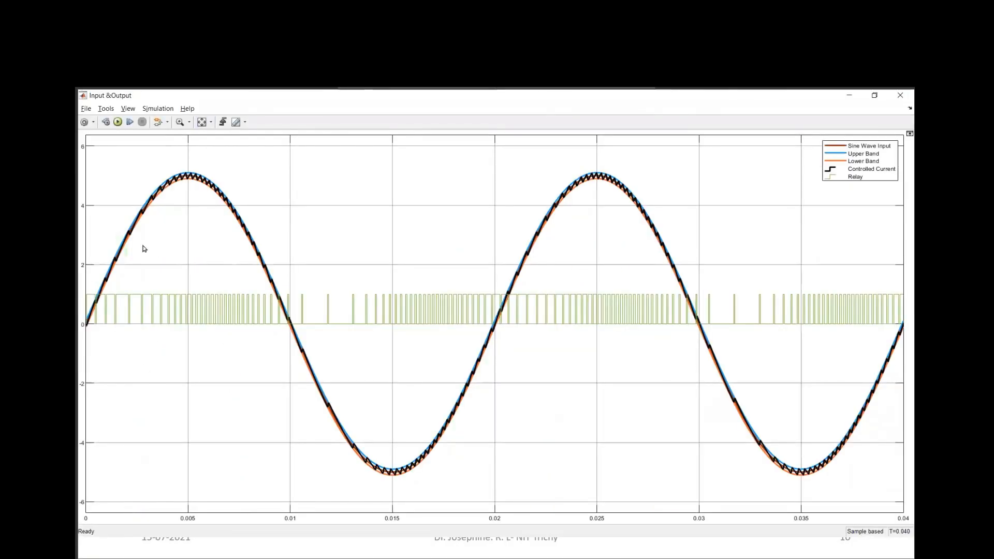
# Zoom in on roughly the first 3.7 ms of the scope and compare the relay pulses with the Hysteresis current controller slide
pyautogui.click(180, 122)
pyautogui.moveTo(164, 230); pyautogui.dragTo(87, 352)
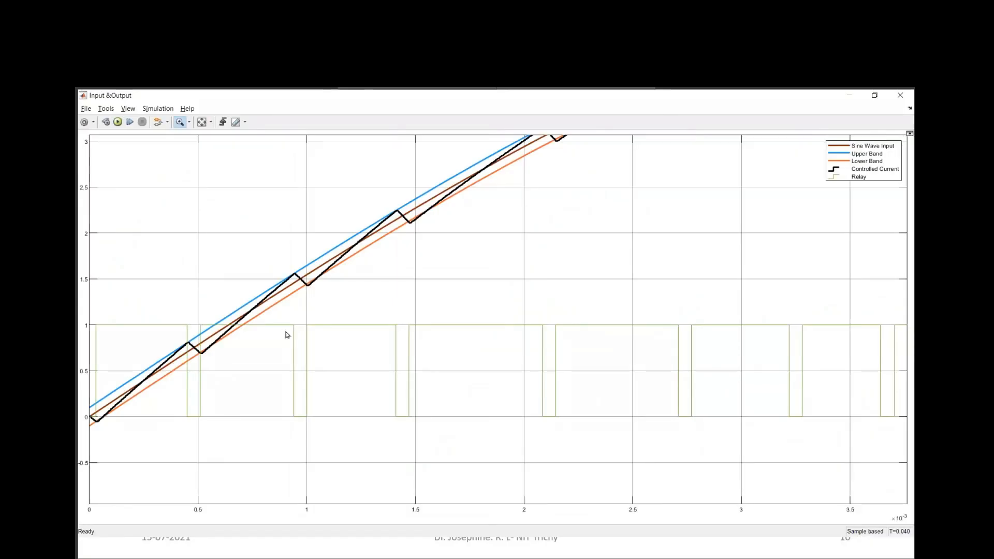
pyautogui.hotkey('alt', 'Tab')
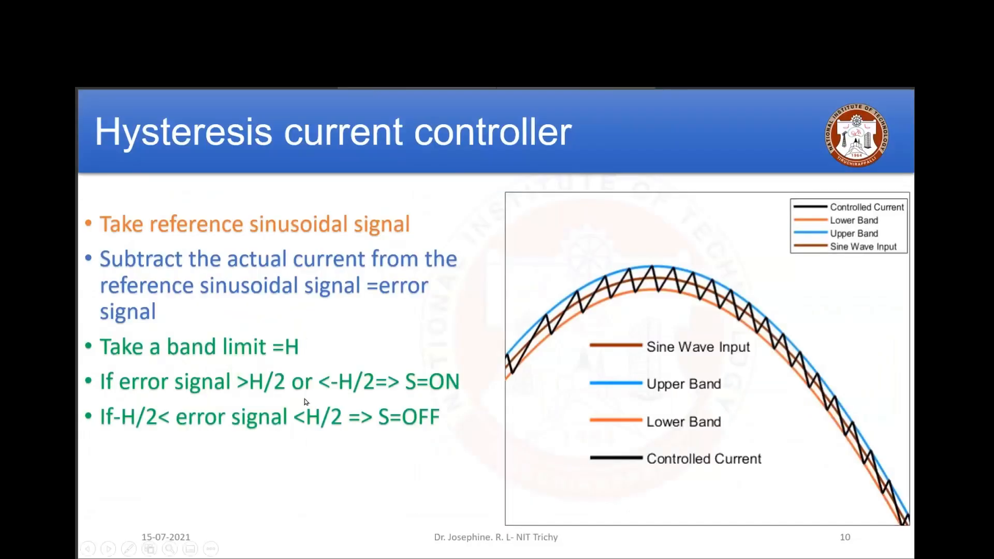
pyautogui.hotkey('alt', 'Tab')
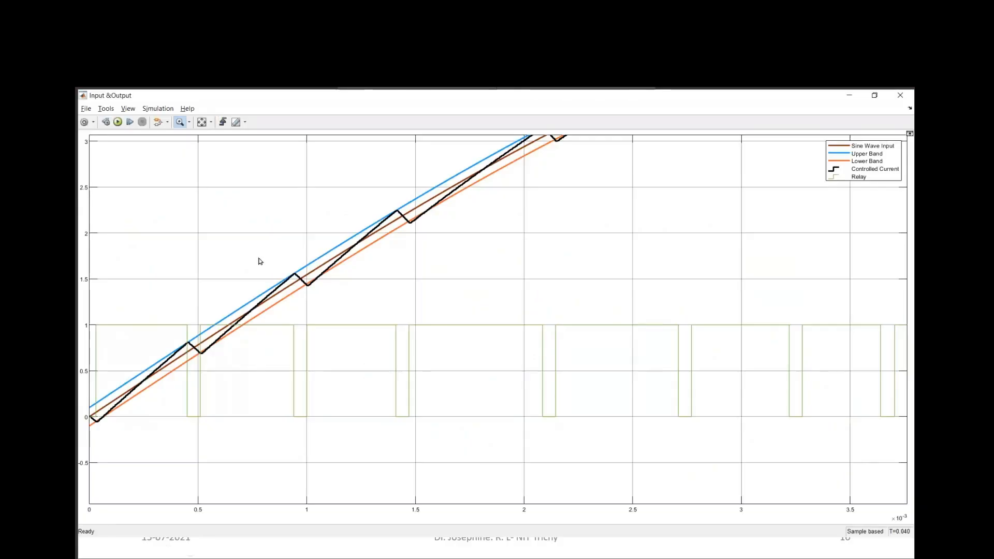
# Check the half-leg Relay's switch points and on/off output values in its block parameters
pyautogui.hotkey('alt', 'Tab')
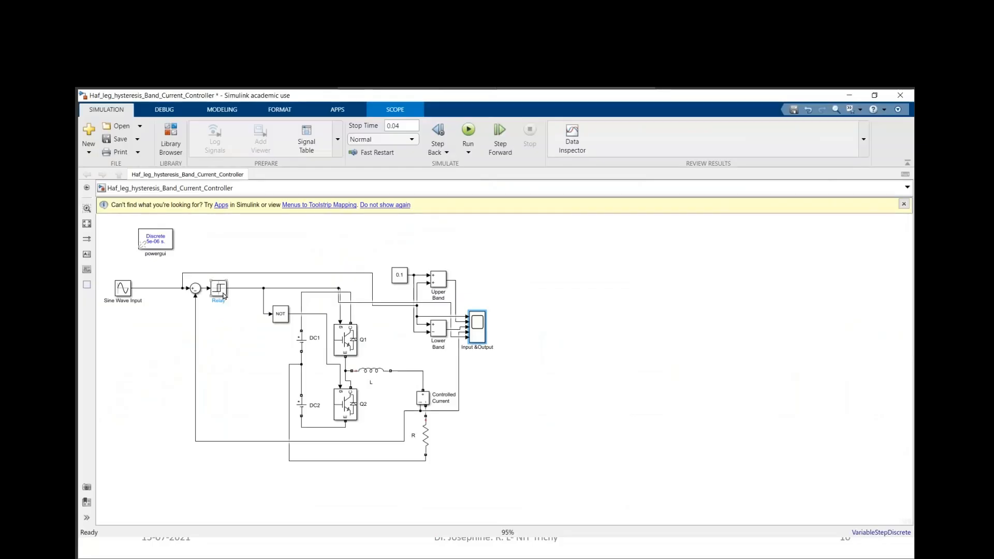
pyautogui.doubleClick(219, 289)
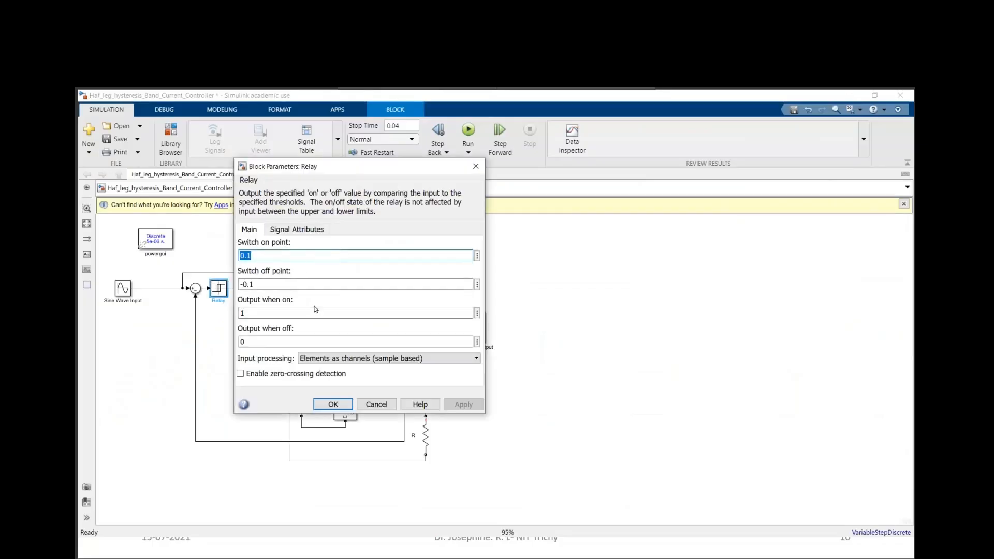
pyautogui.press('Escape')
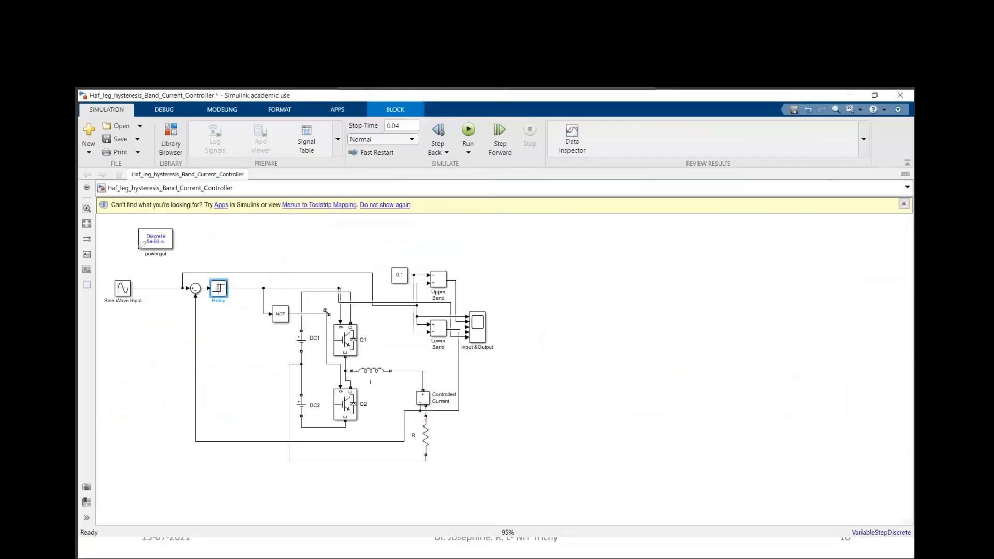
pyautogui.press('Return')
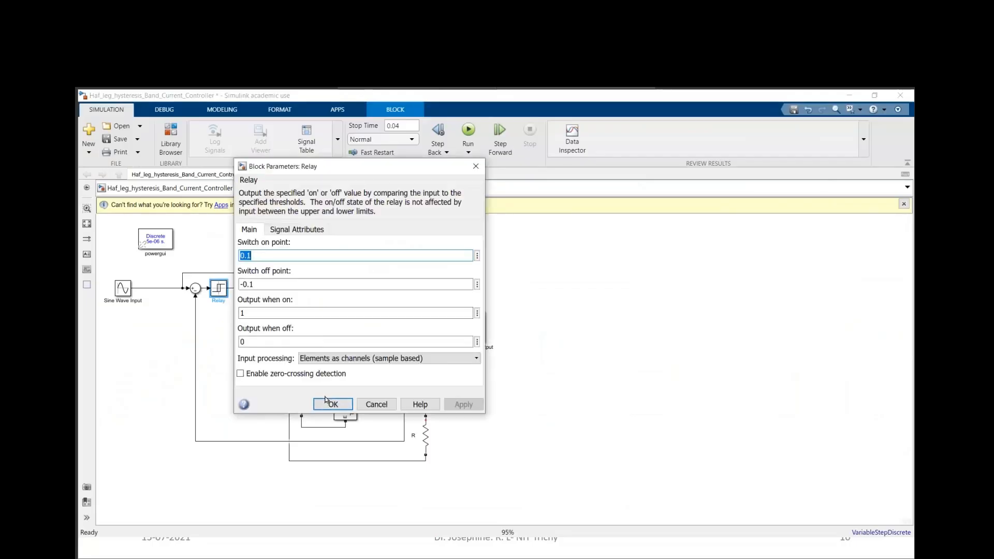
pyautogui.click(332, 405)
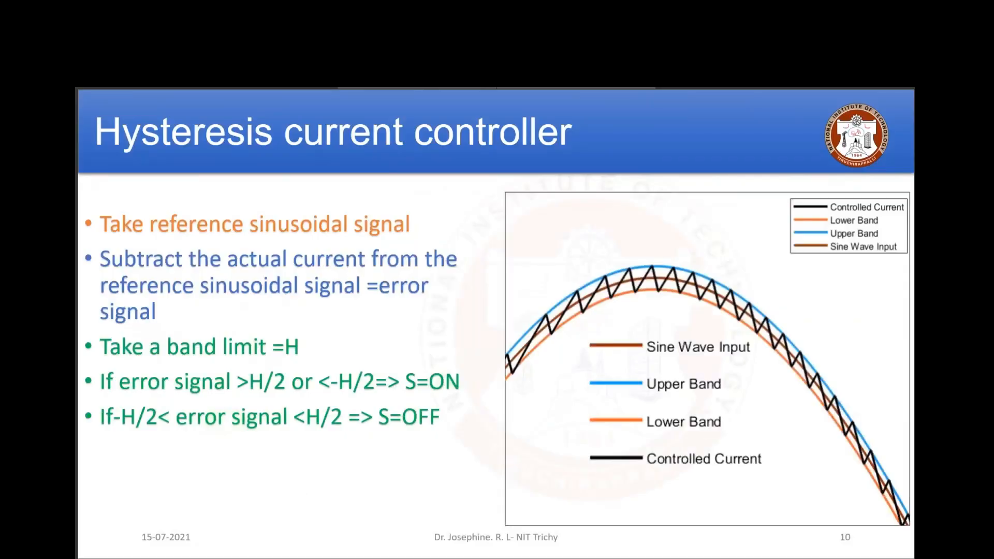
# Fit the full waveforms in the half-leg scope and in the three-phase scope to compare their current ripple
pyautogui.hotkey('alt', 'Tab')
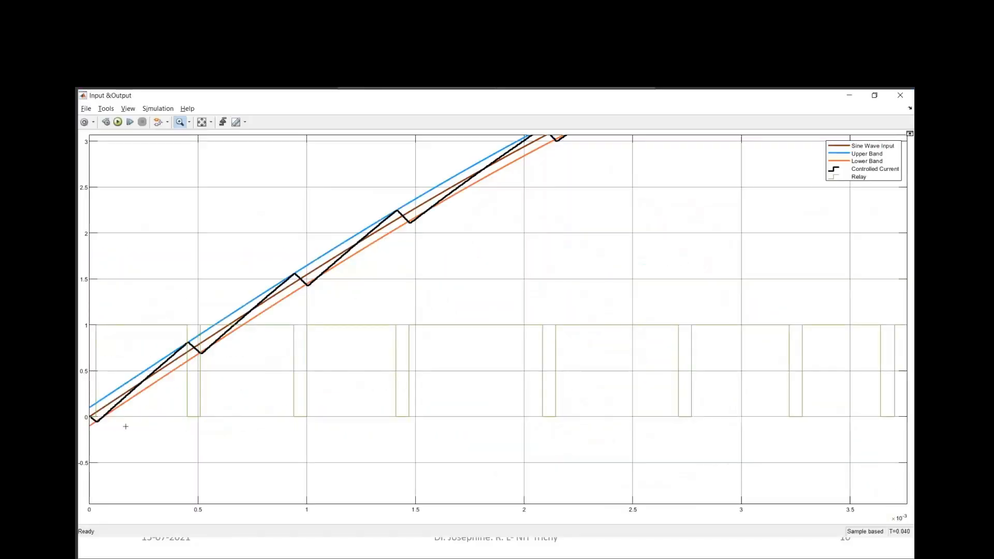
pyautogui.click(202, 122)
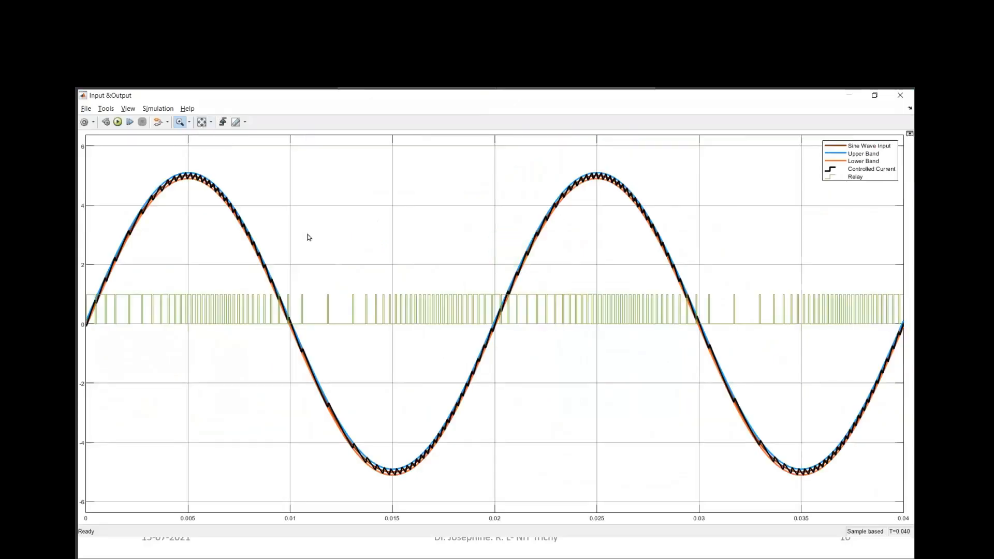
pyautogui.hotkey('alt', 'Tab')
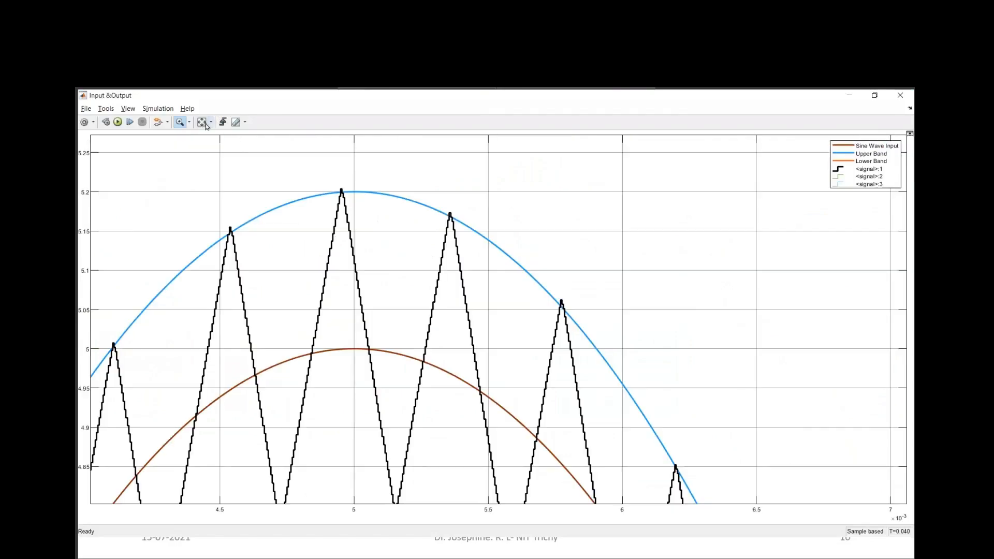
pyautogui.click(202, 121)
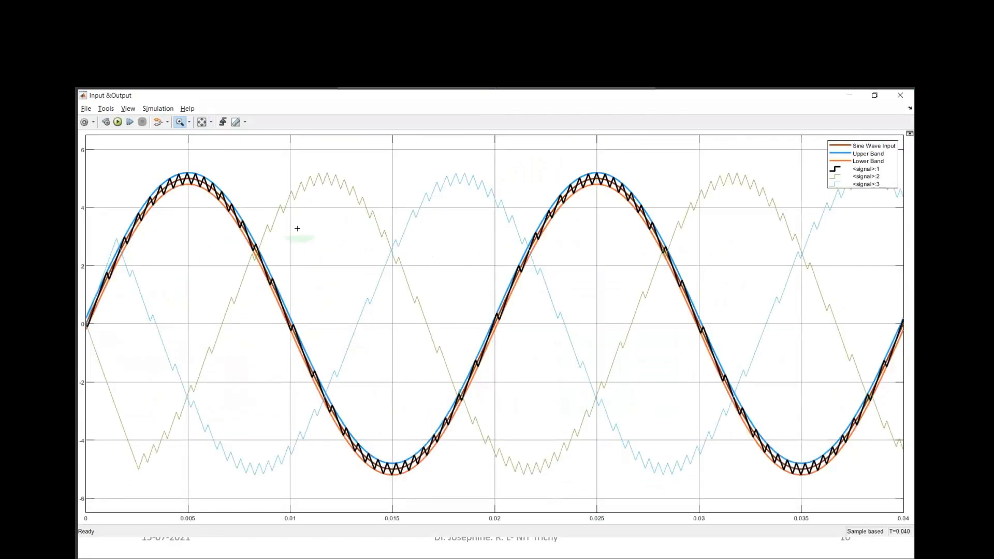
# Enable logging data to the workspace in the configuration properties of the three-phase Input &Output scope
pyautogui.click(84, 122)
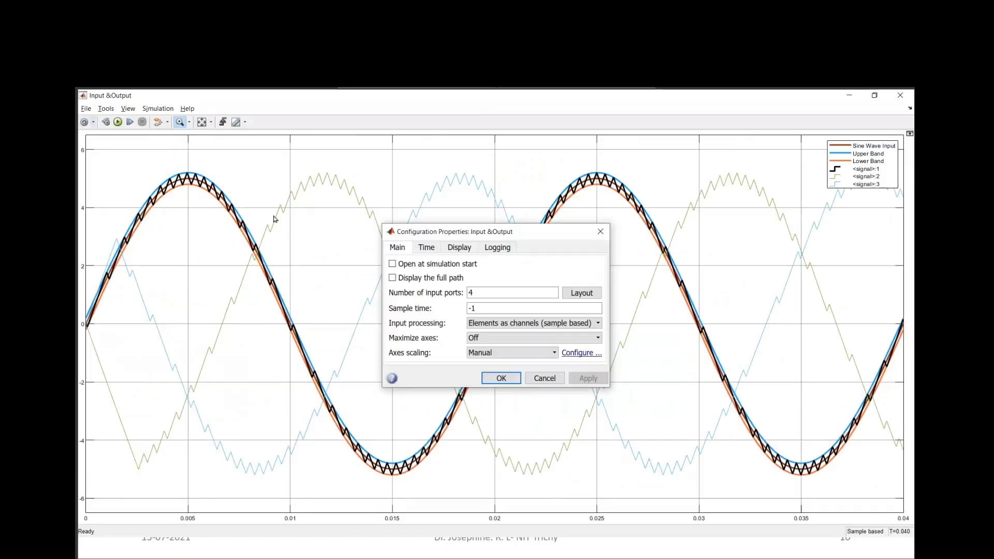
pyautogui.click(497, 247)
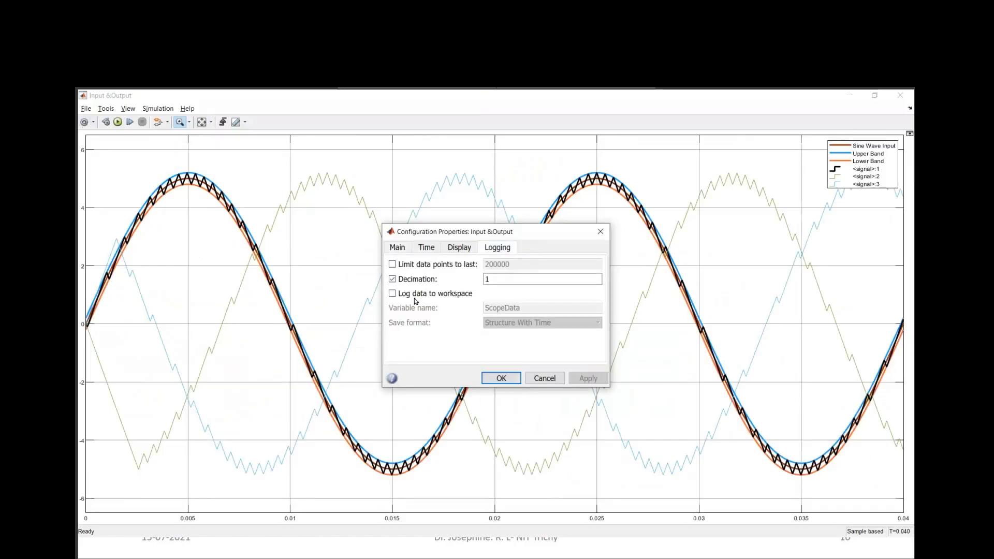
pyautogui.click(393, 293)
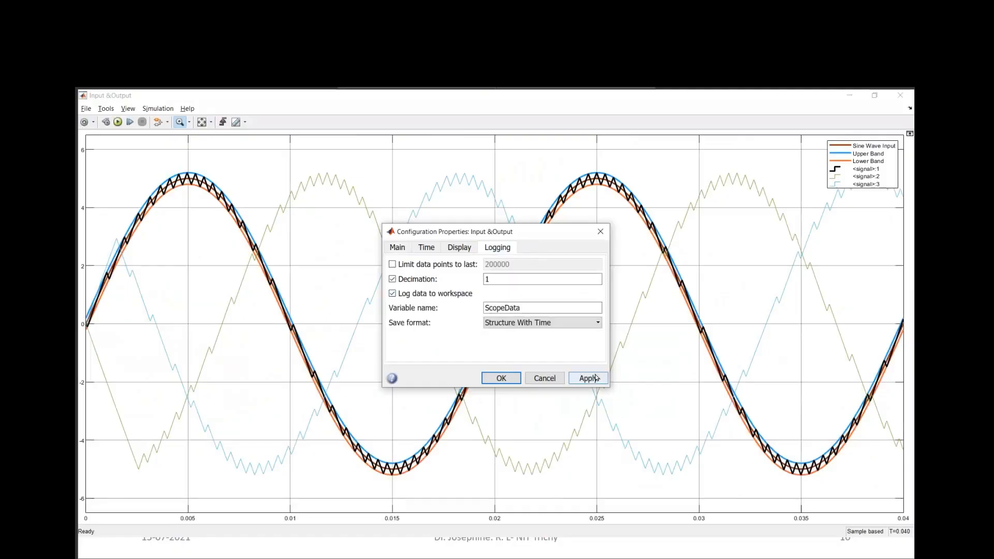
pyautogui.click(501, 379)
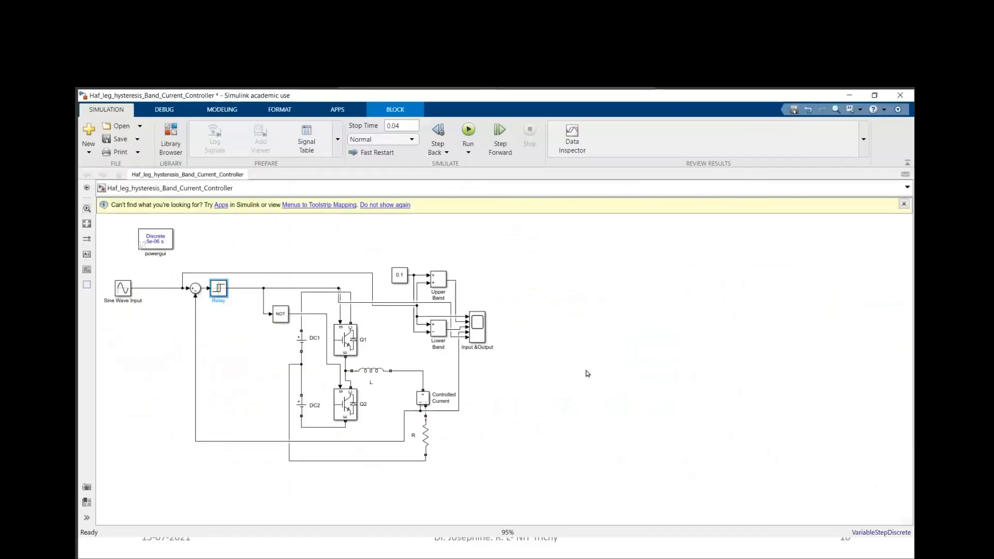
# Check the powergui block's simulation type and sample time in the half-leg hysteresis model
pyautogui.click(587, 373)
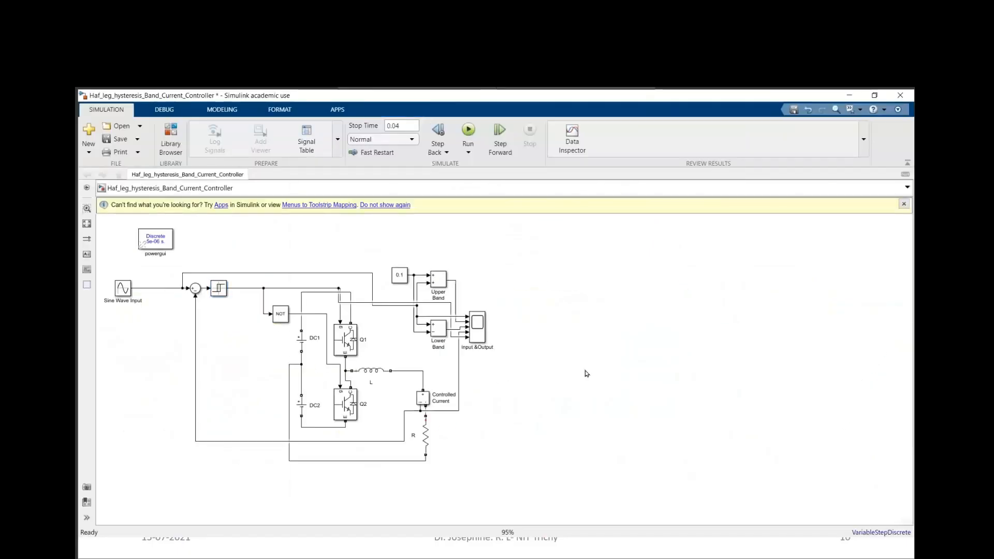
pyautogui.click(153, 245)
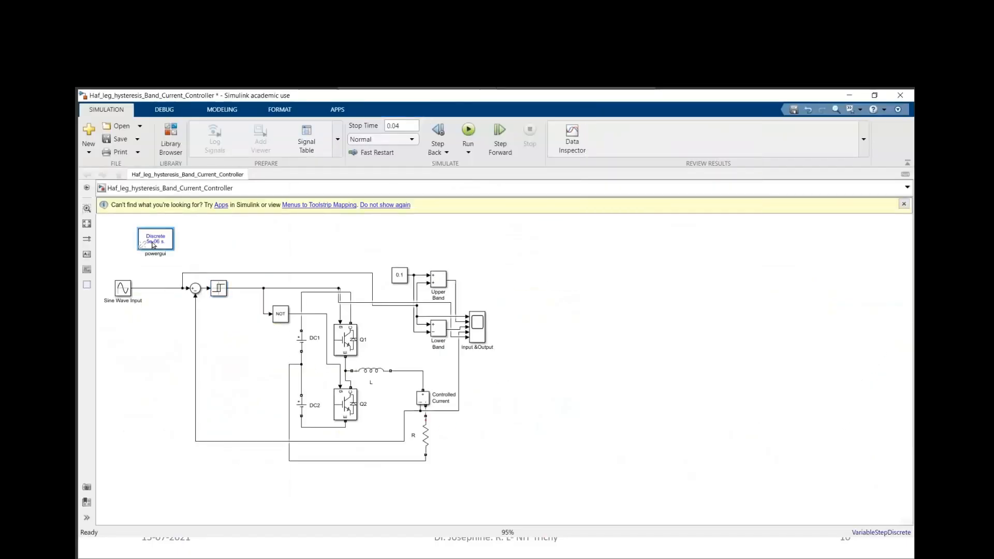
pyautogui.doubleClick(154, 245)
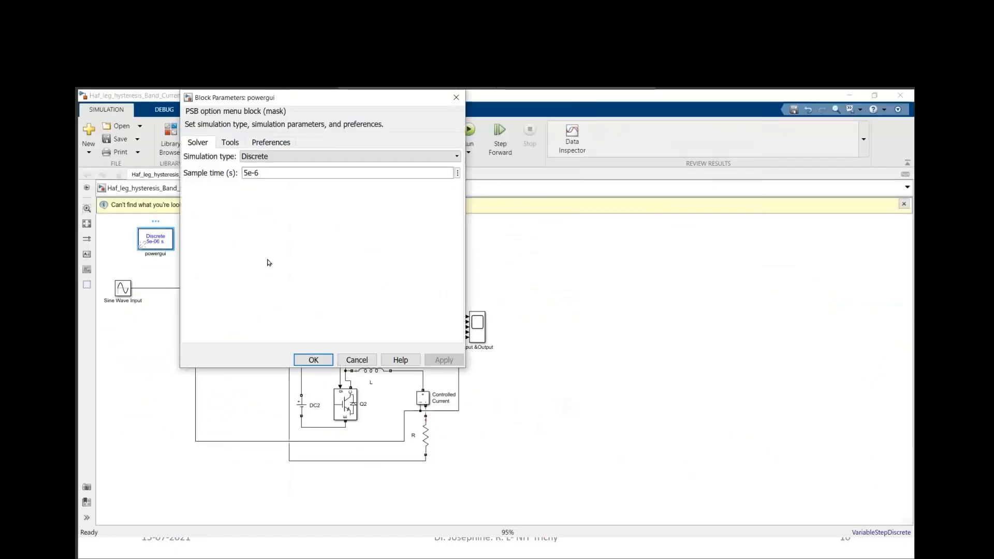
pyautogui.click(314, 360)
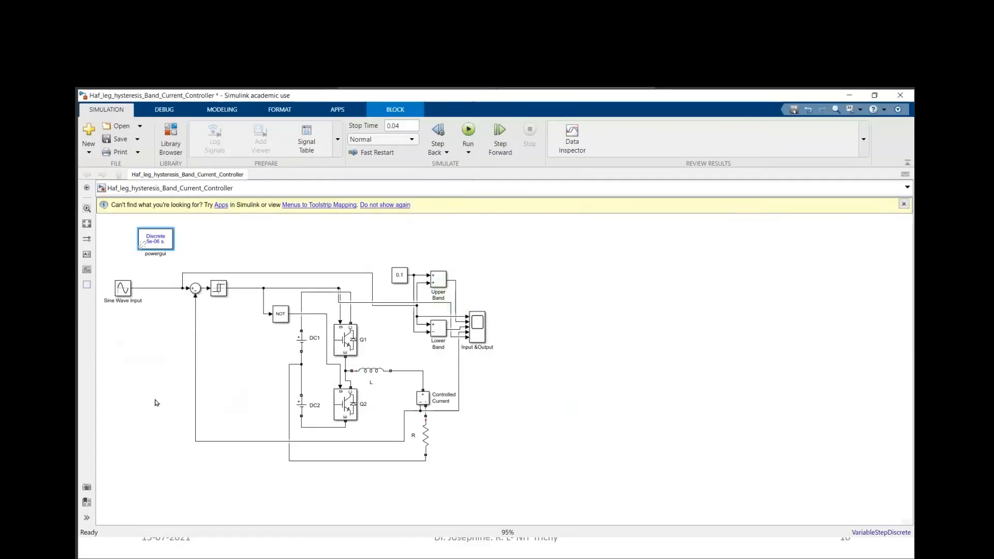